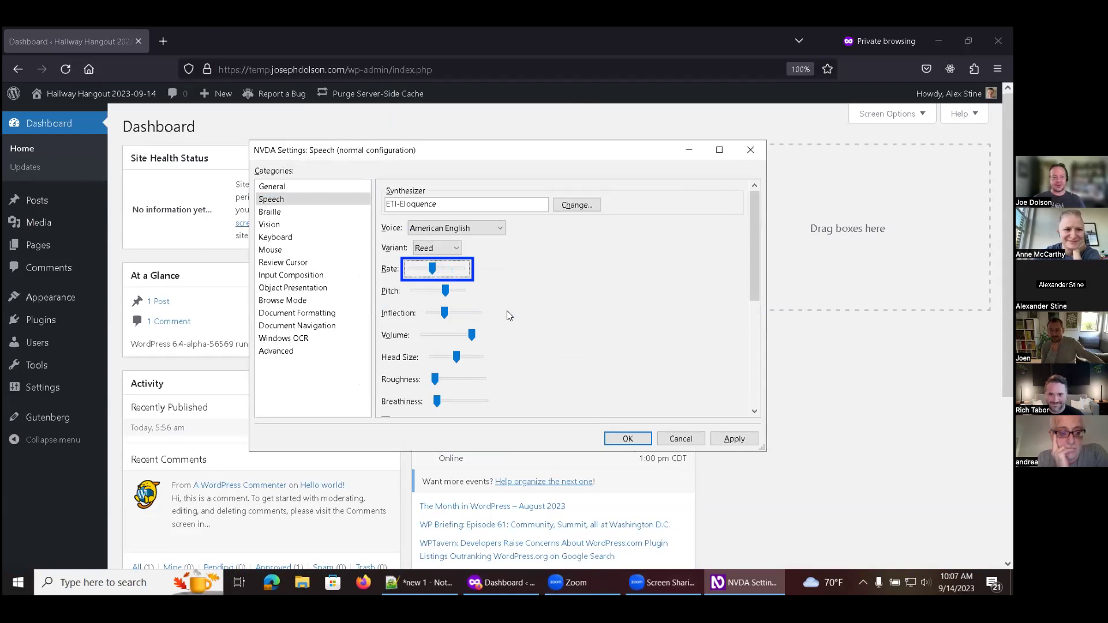
- Close NVDA's speech settings dialog and move through the admin menu to Appearance > Editor
{"action": "key", "text": "Return"}
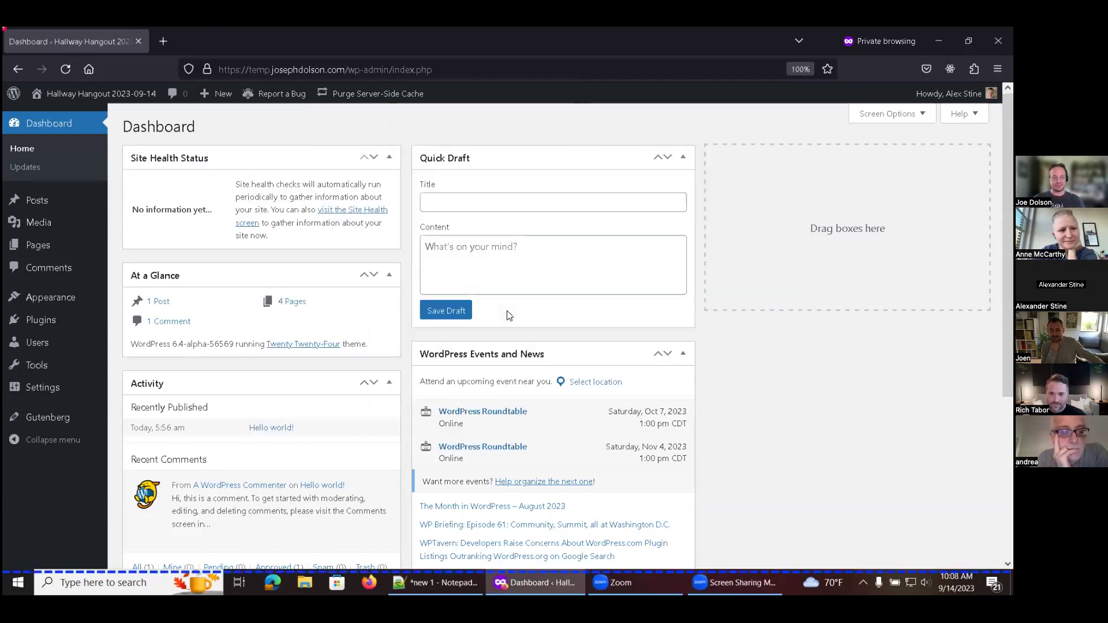
{"action": "key", "text": "Tab"}
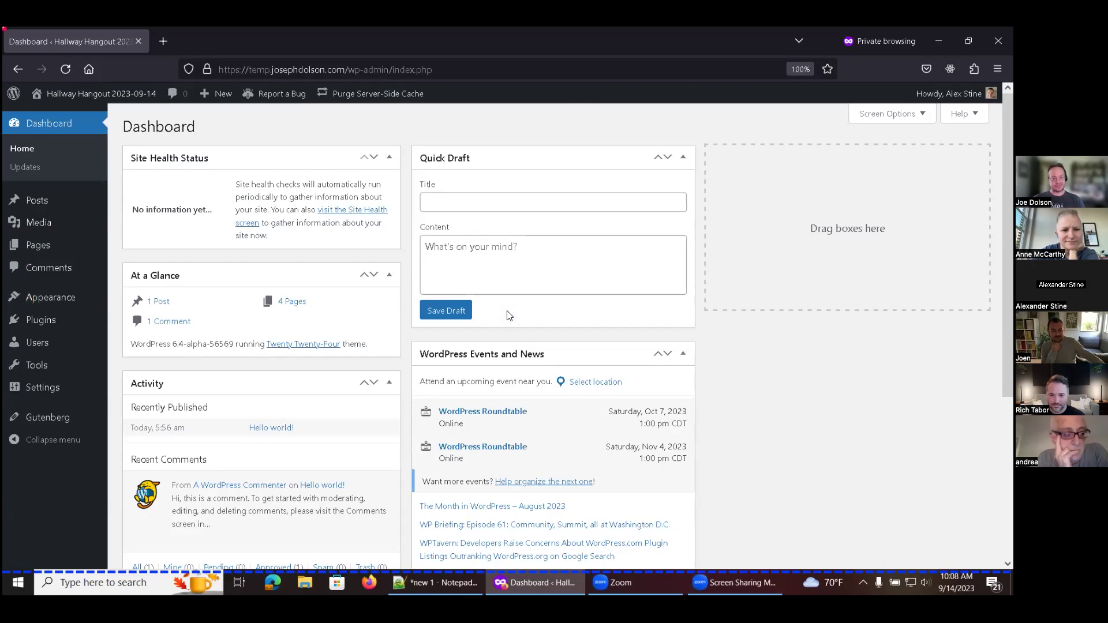
{"action": "key", "text": "Tab"}
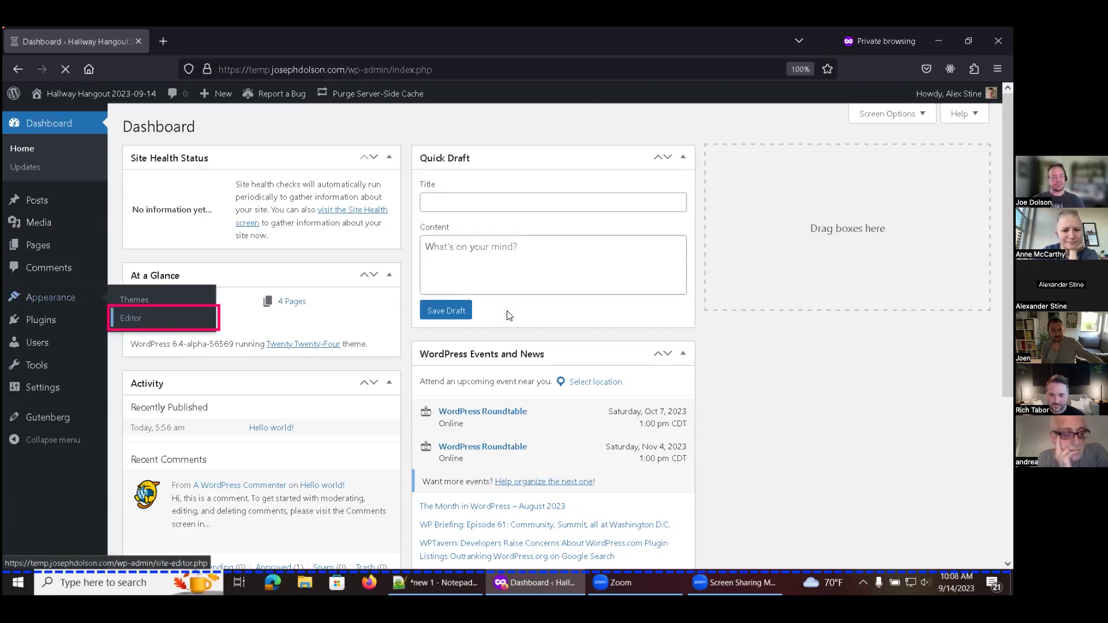
- Launch the Site Editor from Appearance > Editor, loading the Design sidebar and Blog Home preview
{"action": "key", "text": "Return"}
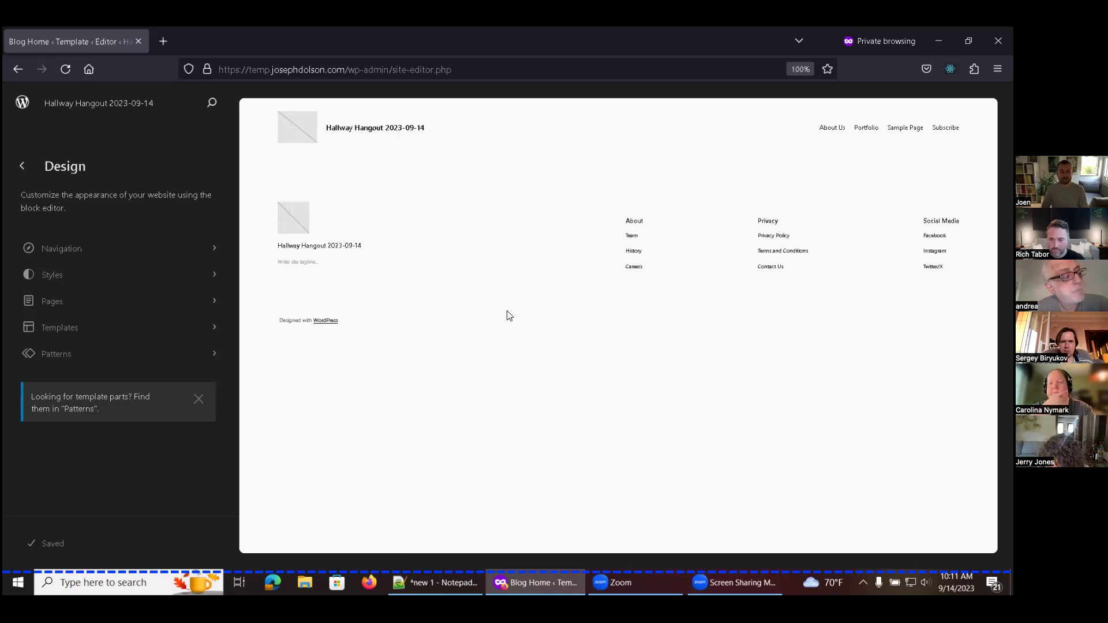
- Move through the sidebar's logo, site title, search and Design section, then enter Navigation
{"action": "key", "text": "Tab"}
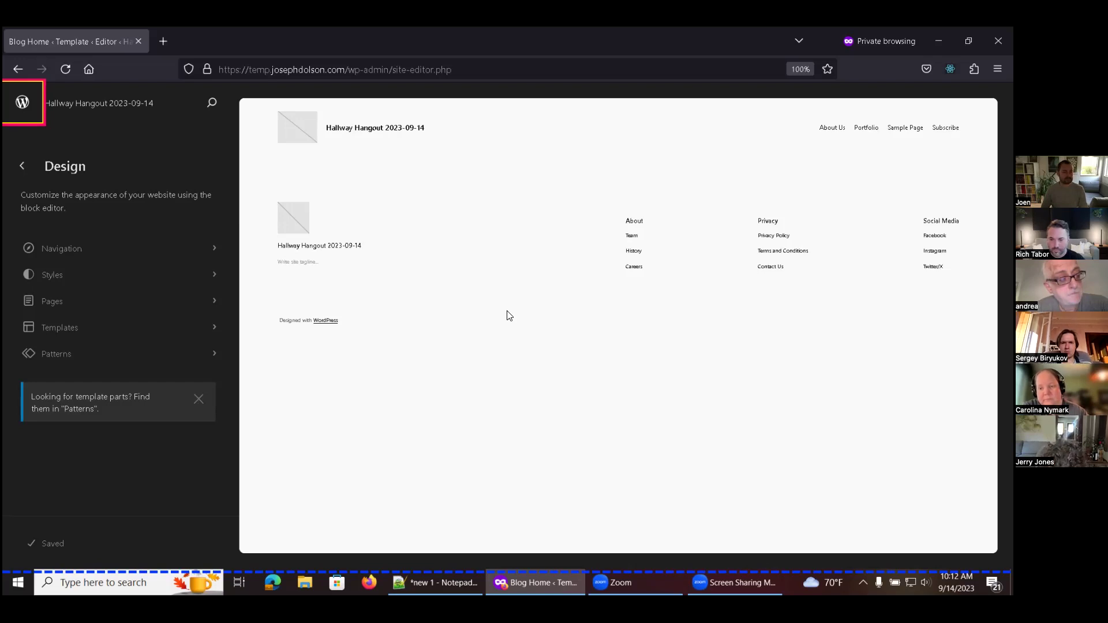
{"action": "key", "text": "Tab"}
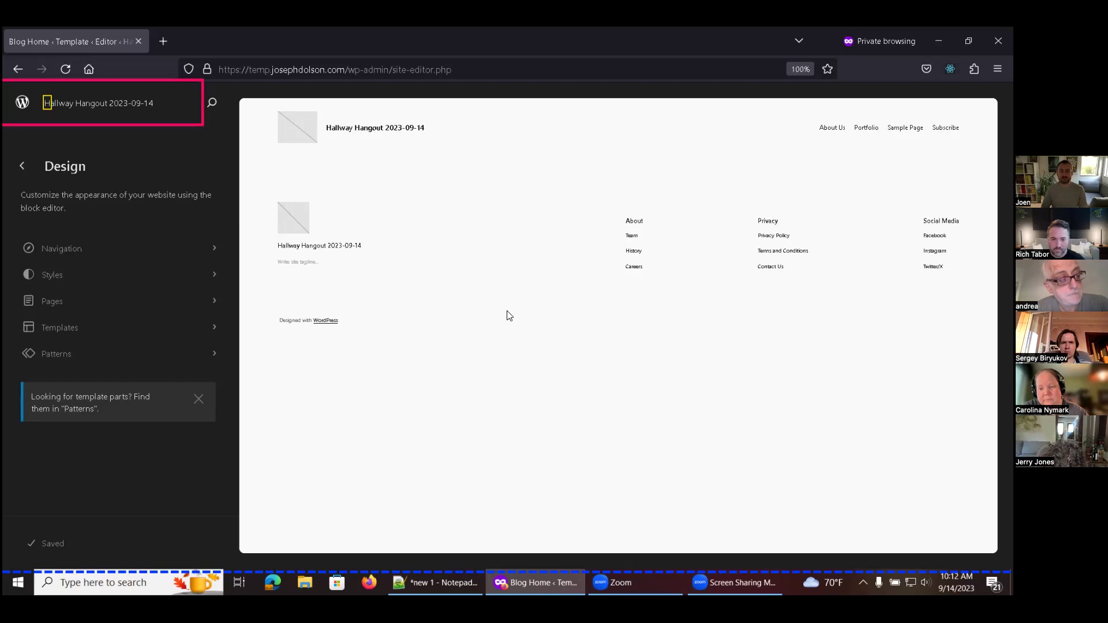
{"action": "key", "text": "Tab"}
{"action": "key", "text": "Tab"}
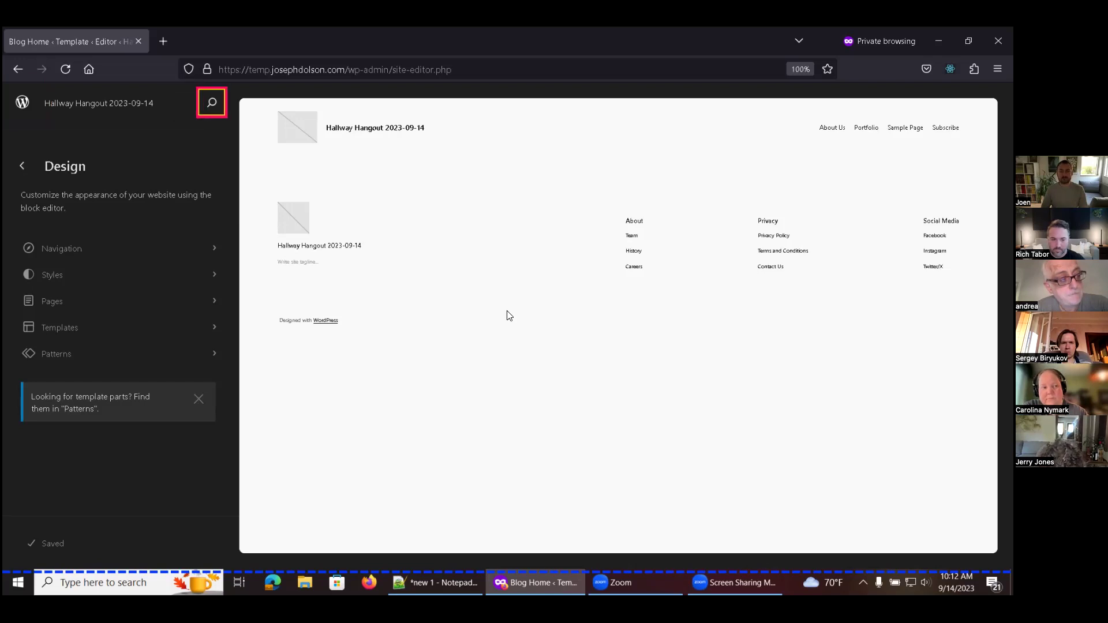
{"action": "key", "text": "Tab"}
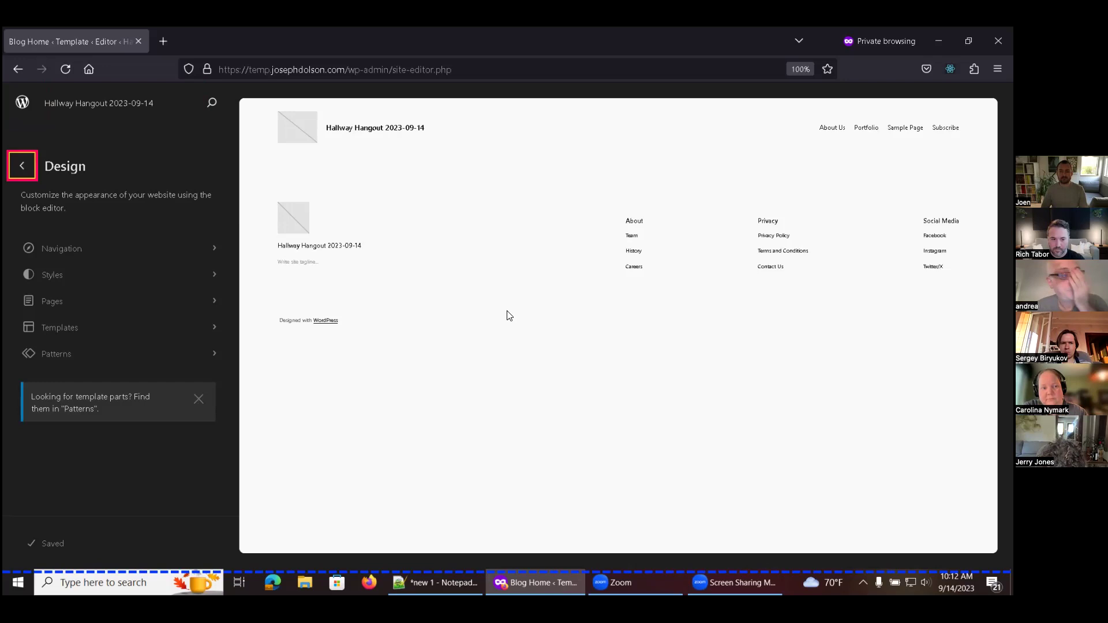
{"action": "key", "text": "Tab"}
{"action": "key", "text": "Tab"}
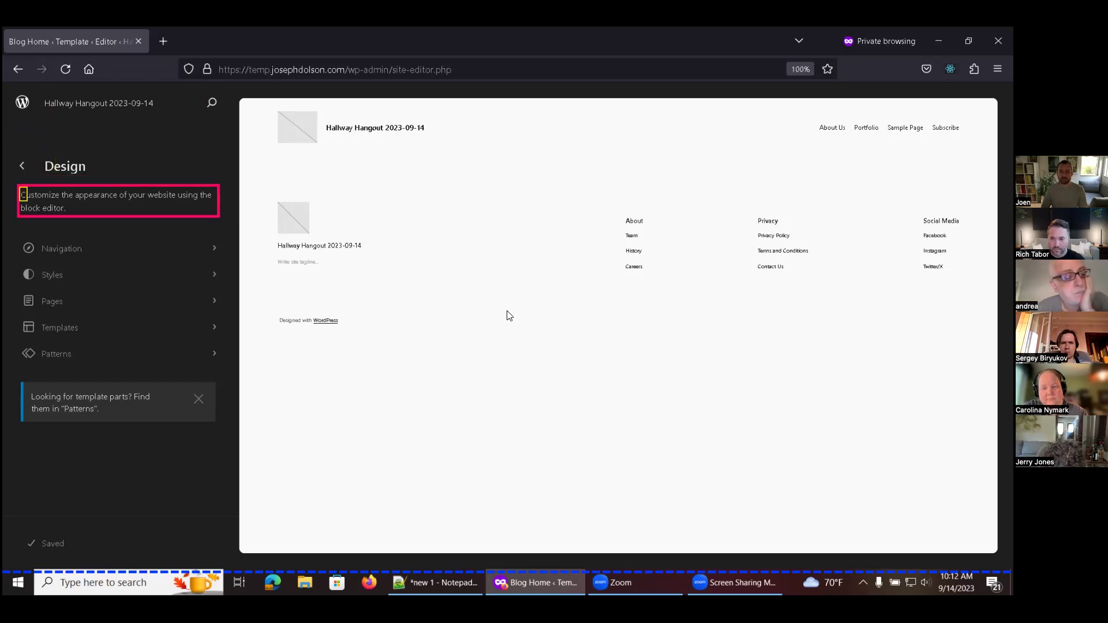
{"action": "key", "text": "Tab"}
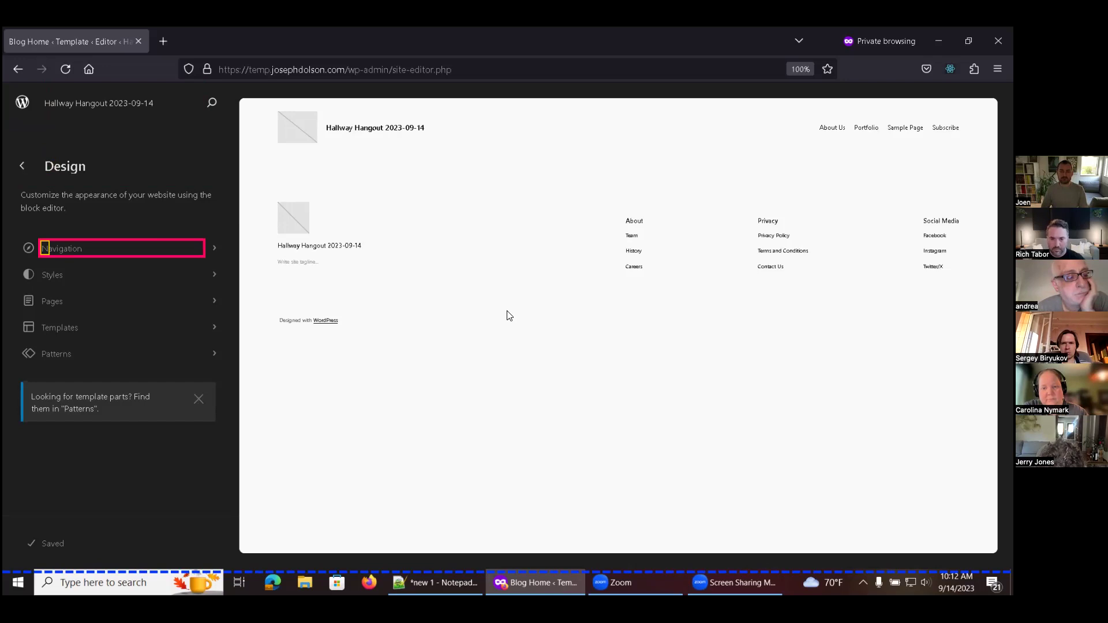
{"action": "key", "text": "Return"}
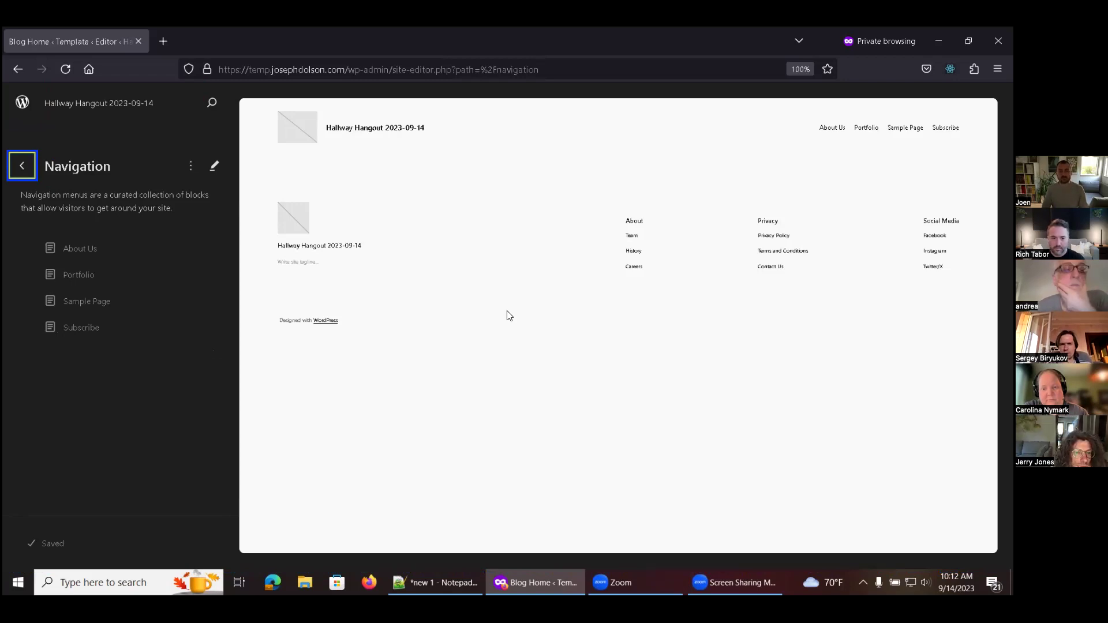
- Review the Navigation panel's items and save status, then choose its Edit option for the menu
{"action": "key", "text": "shift+Tab"}
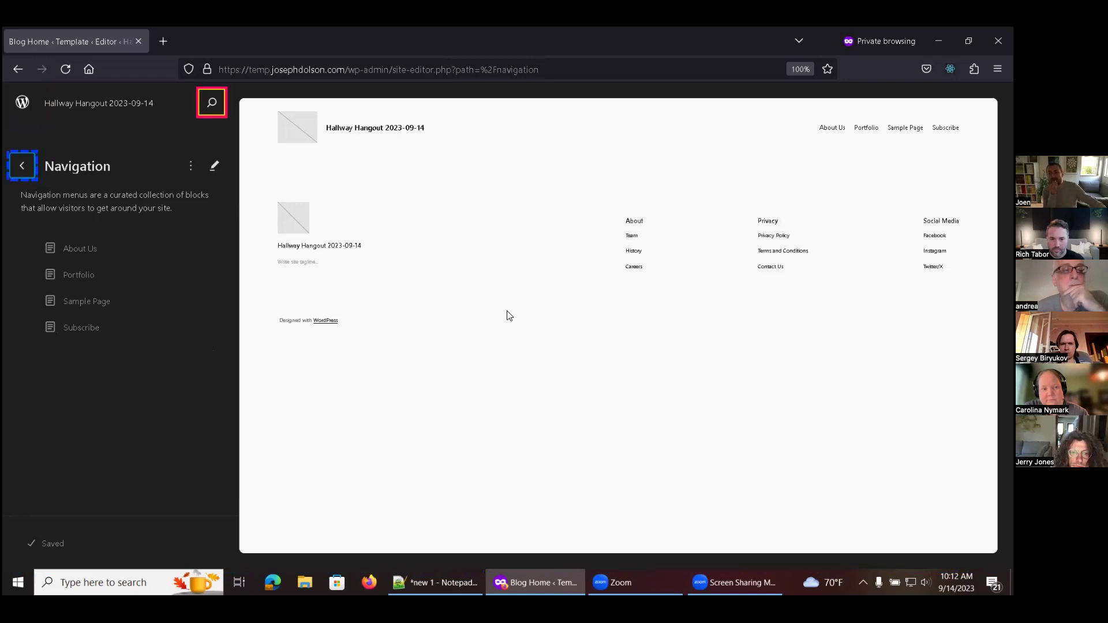
{"action": "key", "text": "Tab"}
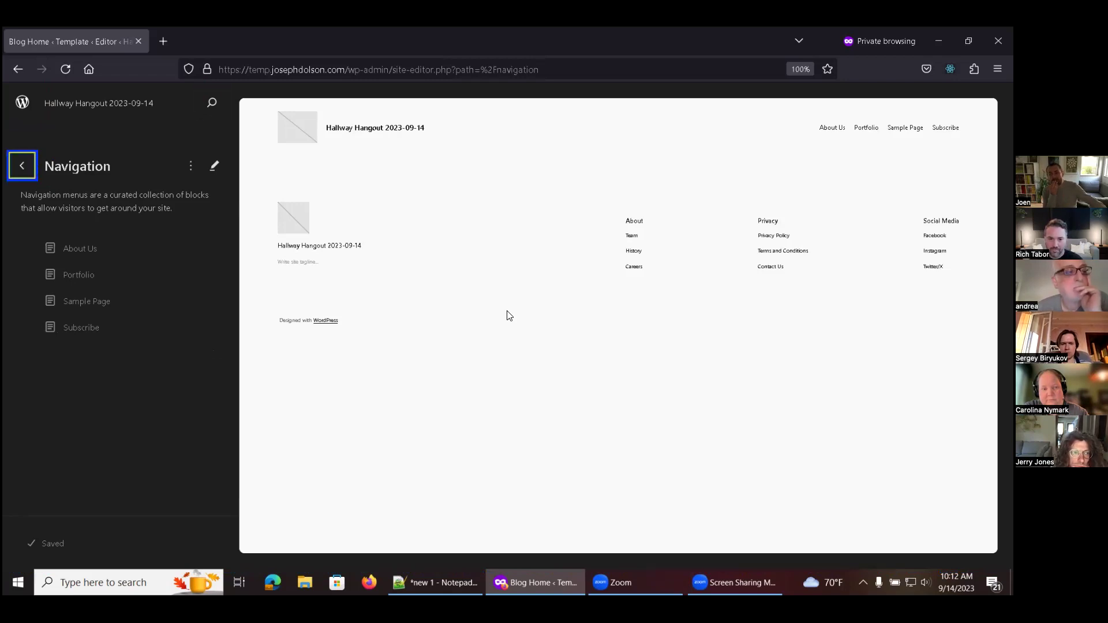
{"action": "key", "text": "Down"}
{"action": "key", "text": "Down"}
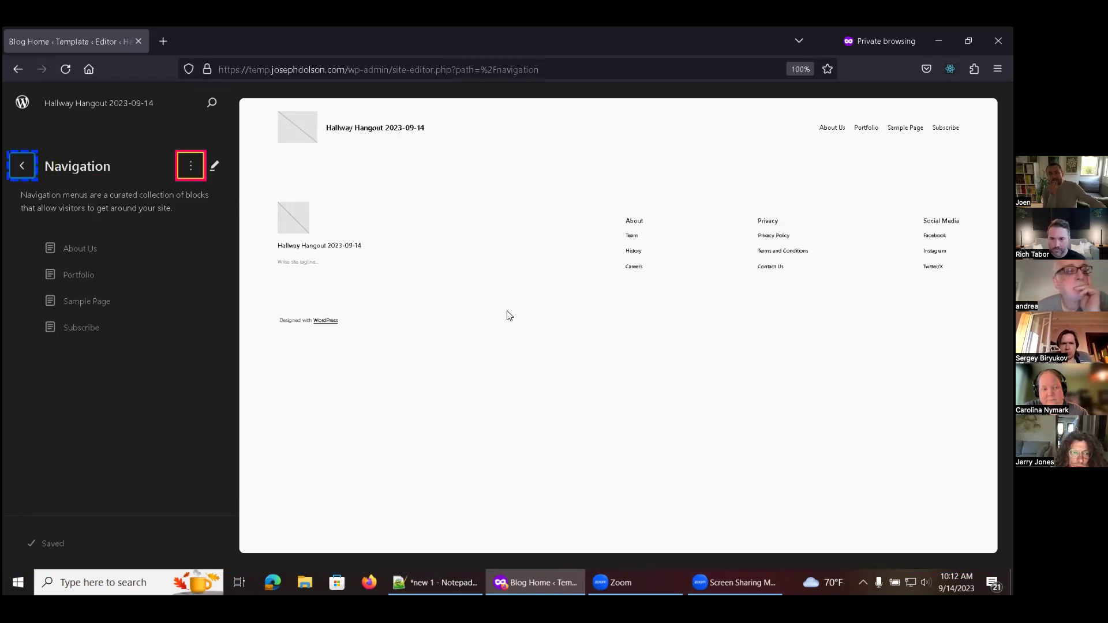
{"action": "key", "text": "Down"}
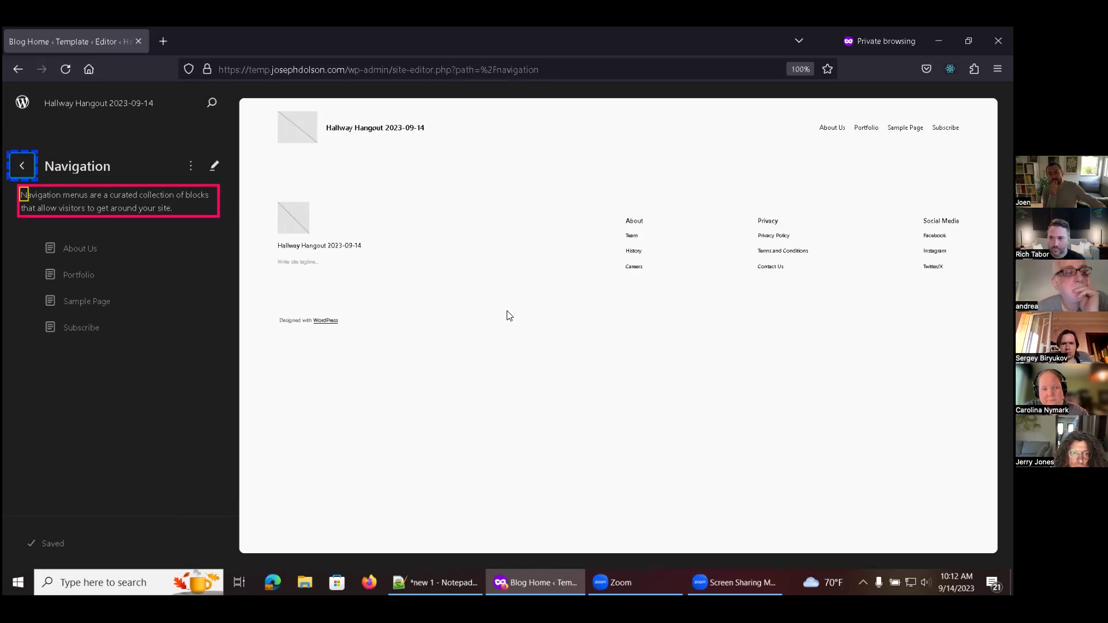
{"action": "key", "text": "Down"}
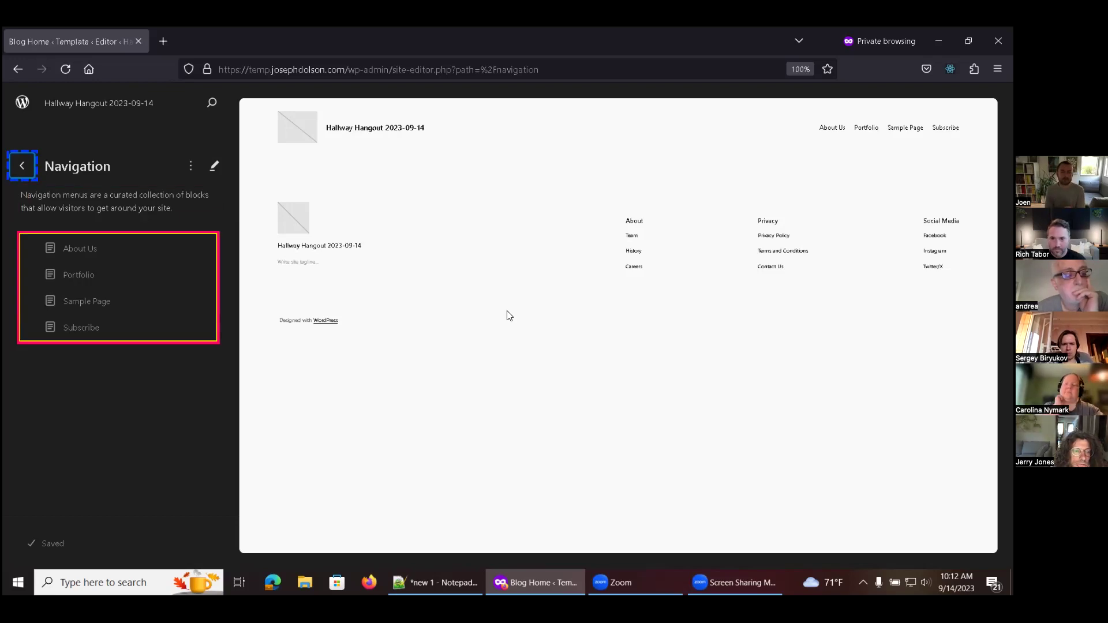
{"action": "key", "text": "Down"}
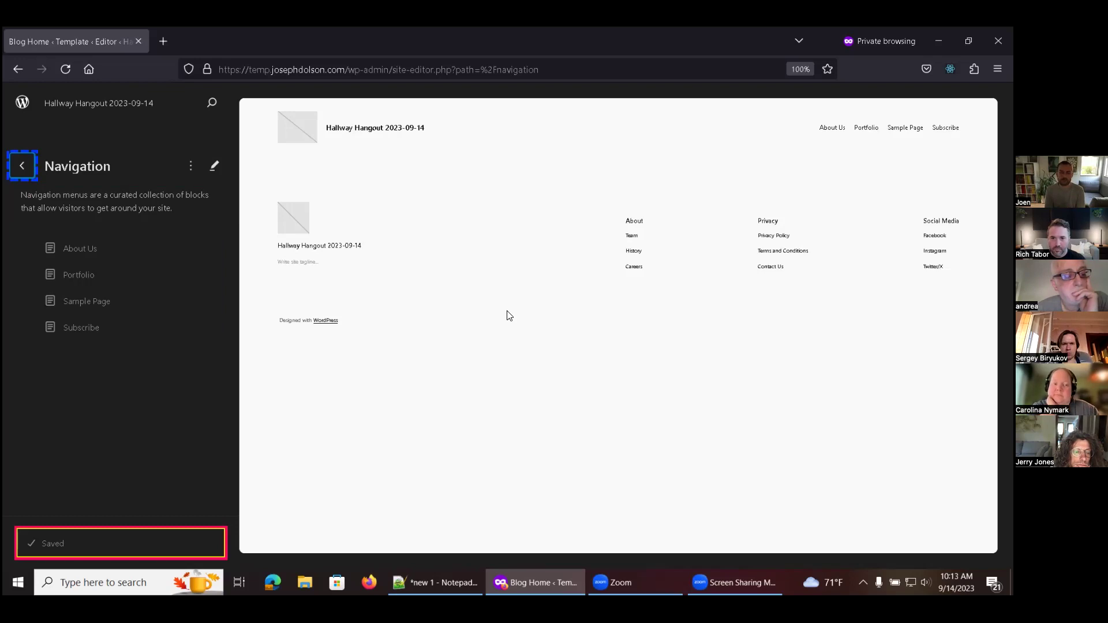
{"action": "key", "text": "Down"}
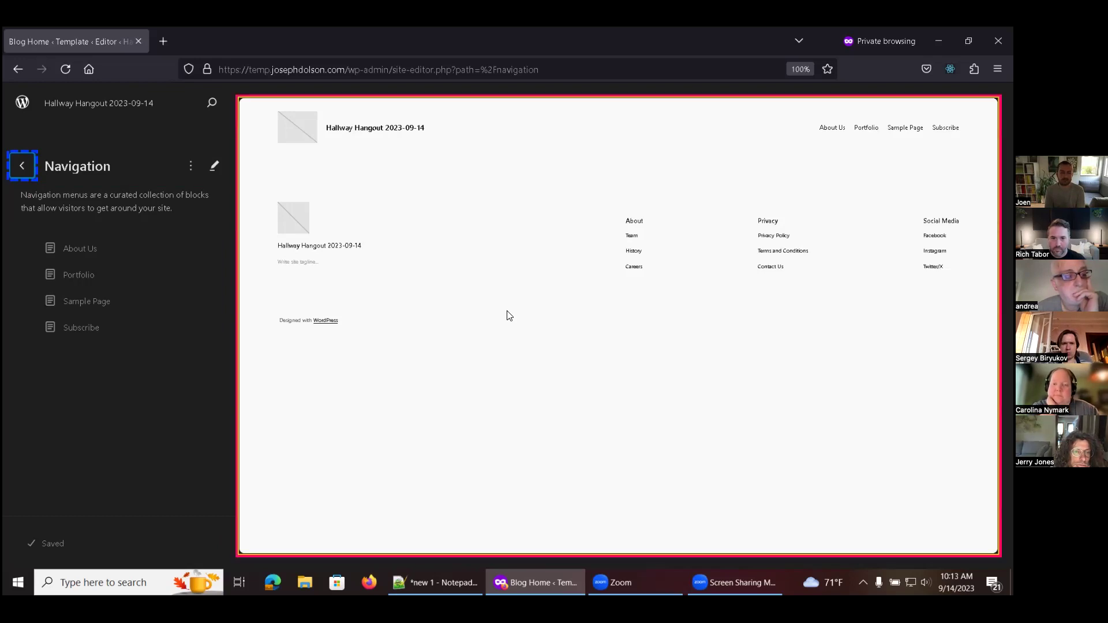
{"action": "key", "text": "Up"}
{"action": "key", "text": "Up"}
{"action": "key", "text": "Up"}
{"action": "key", "text": "Up"}
{"action": "key", "text": "Down"}
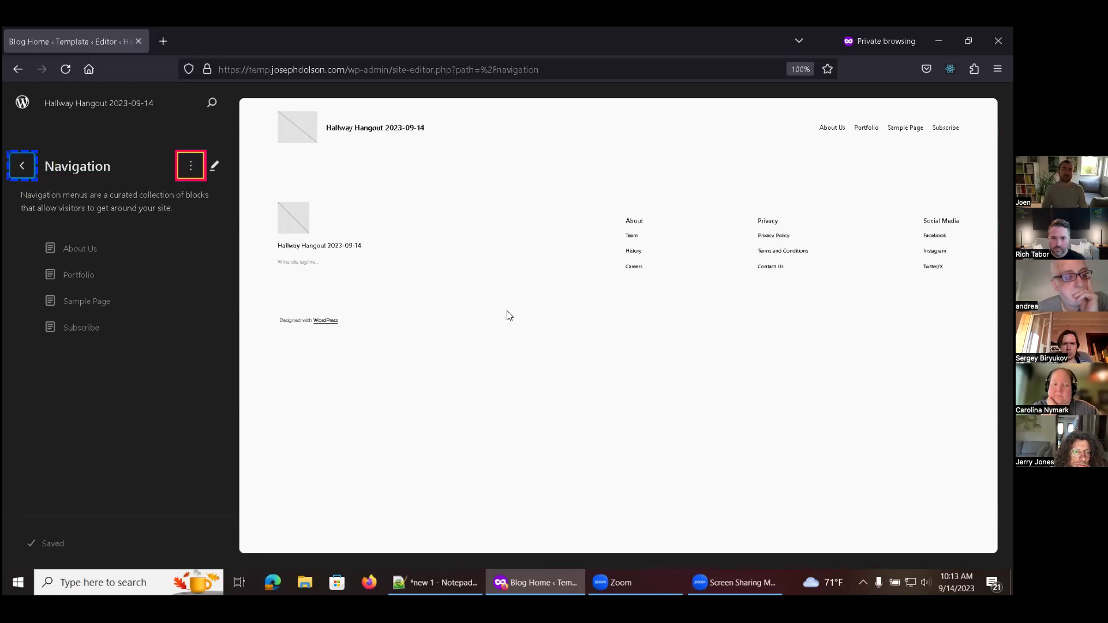
{"action": "key", "text": "Down"}
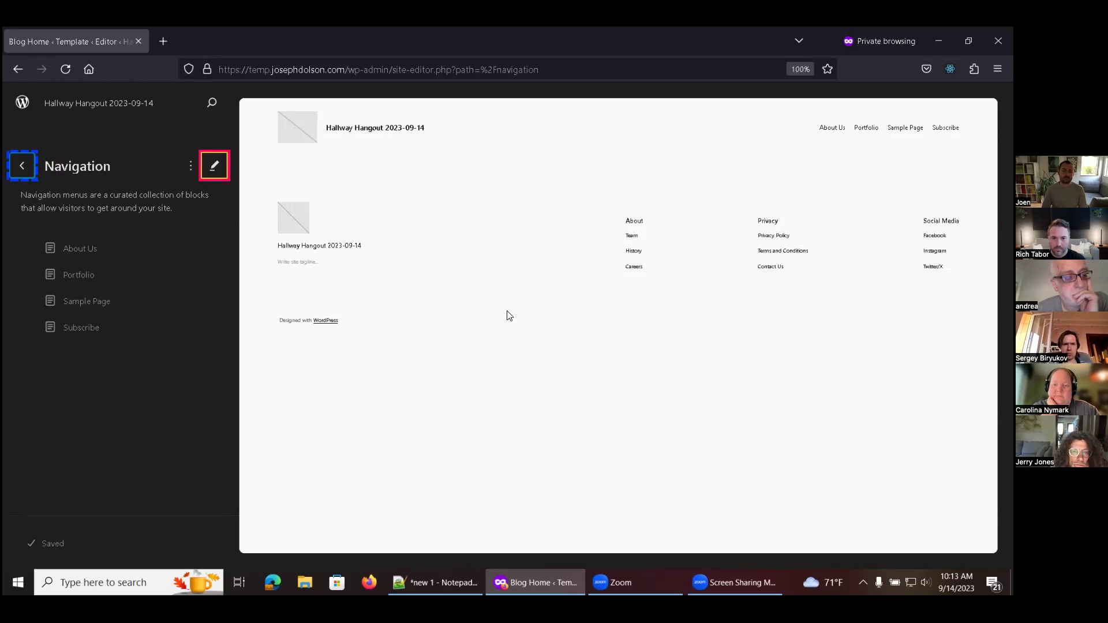
{"action": "key", "text": "Return"}
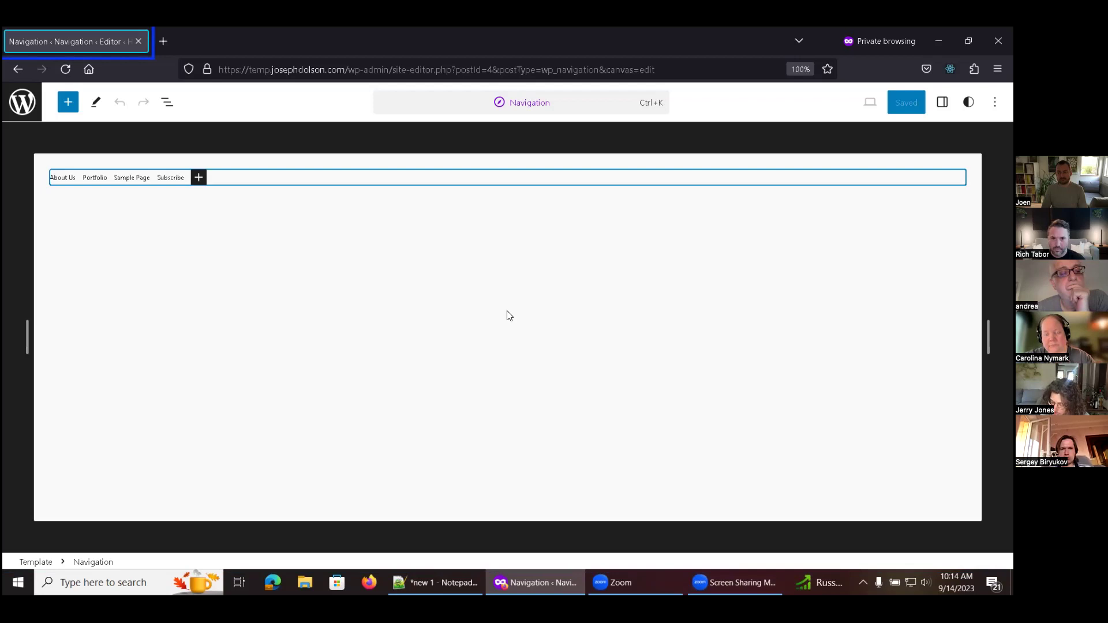
{"action": "key", "text": "shift+Tab"}
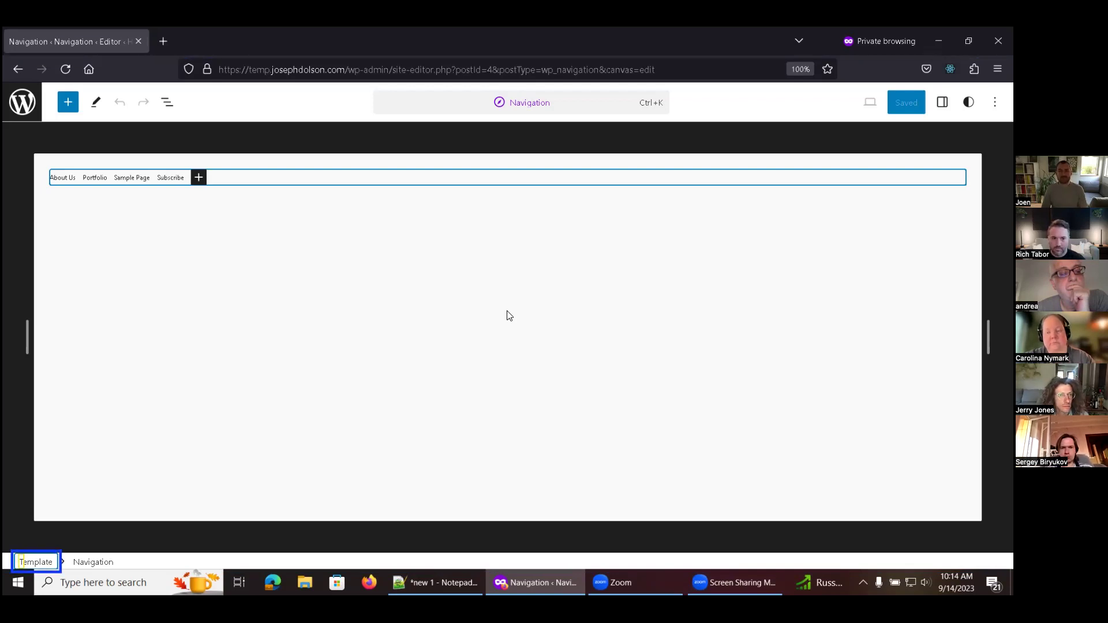
{"action": "key", "text": "Tab"}
{"action": "key", "text": "Tab"}
{"action": "key", "text": "shift+Tab"}
{"action": "key", "text": "shift+Tab"}
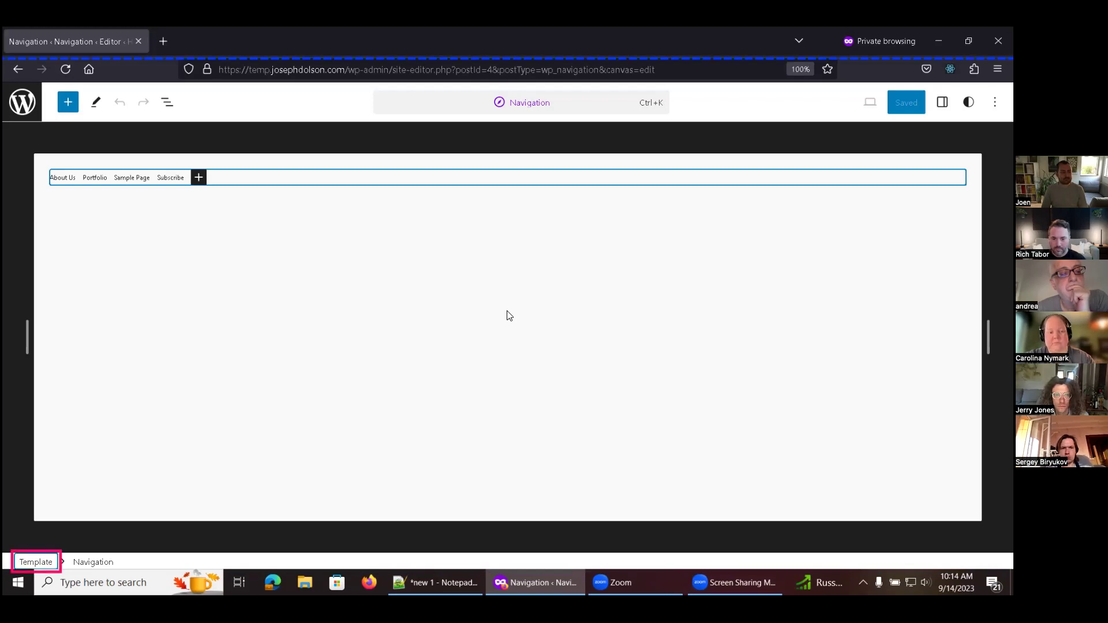
{"action": "key", "text": "shift+Tab"}
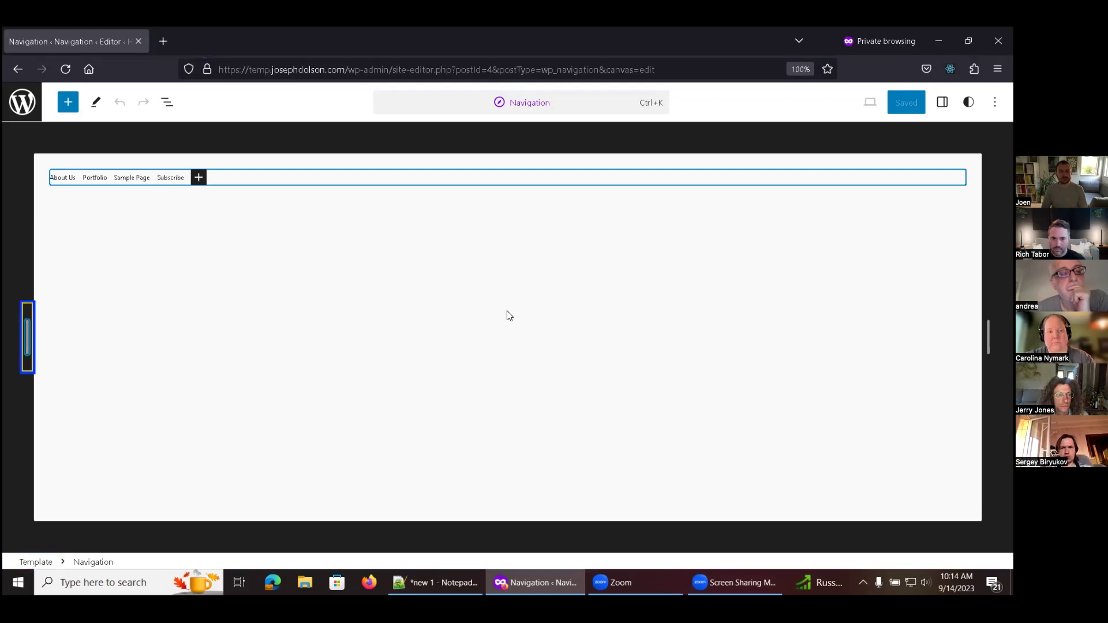
{"action": "key", "text": "shift+Tab"}
{"action": "key", "text": "shift+Tab"}
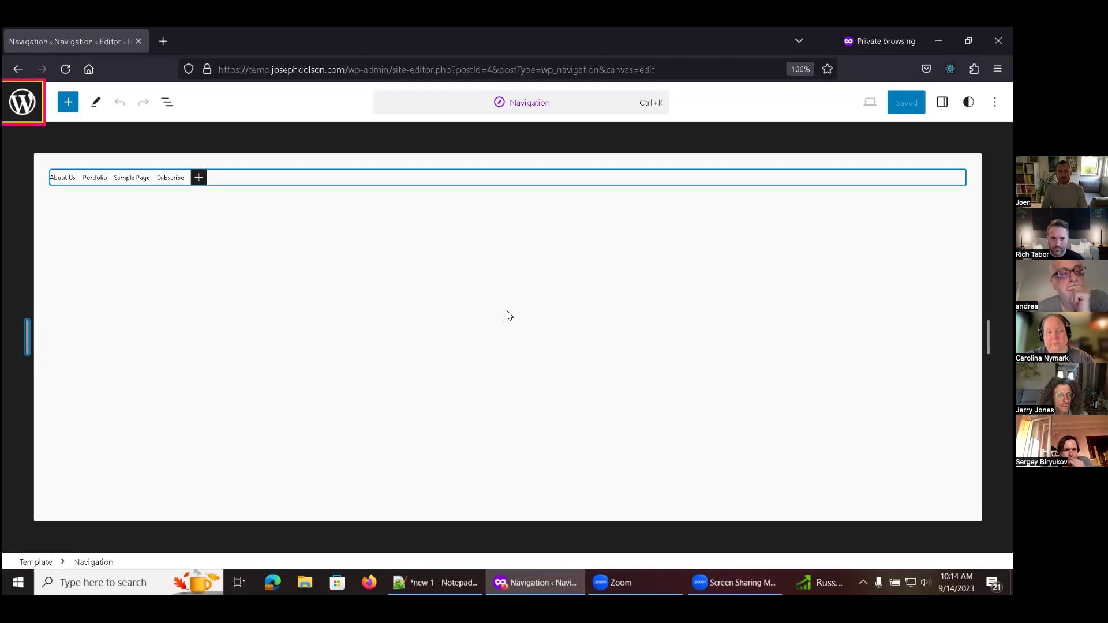
{"action": "key", "text": "Tab"}
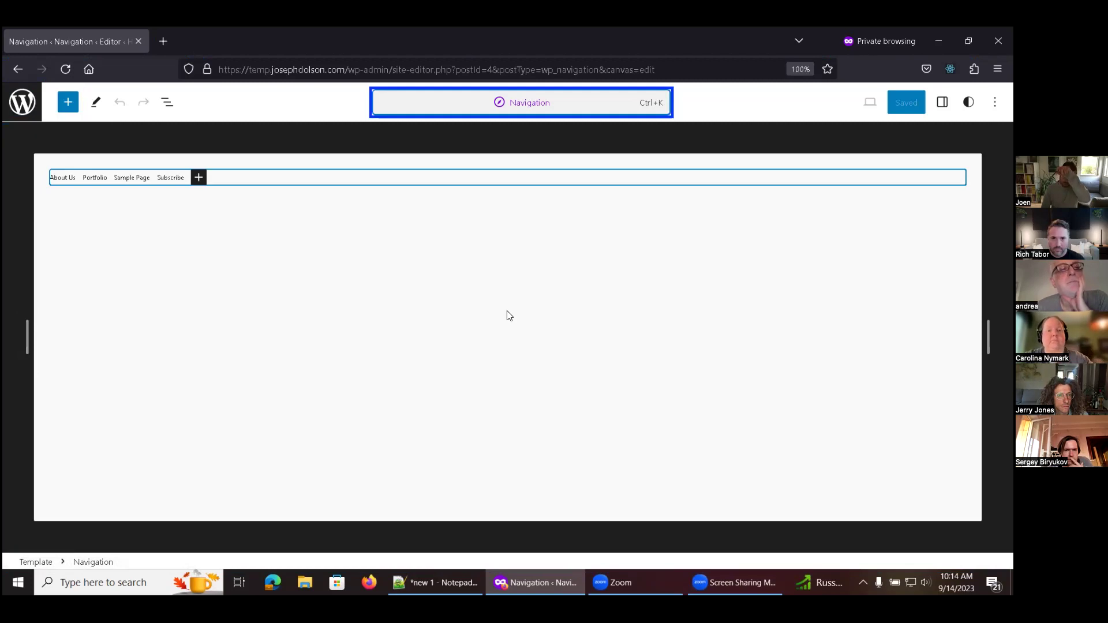
{"action": "key", "text": "Tab"}
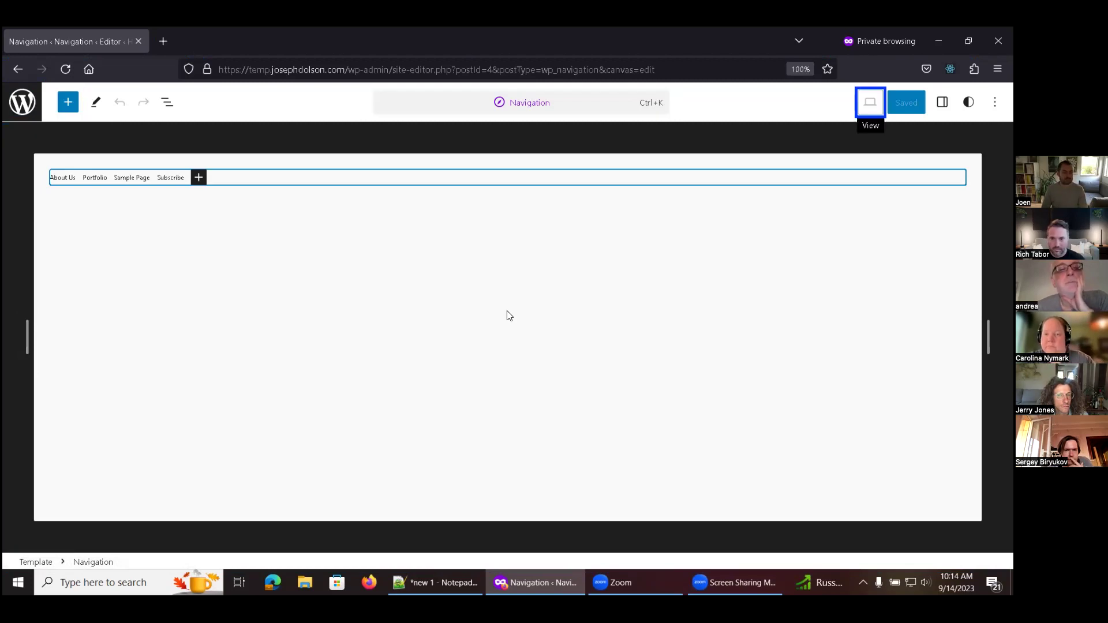
{"action": "key", "text": "Tab"}
{"action": "key", "text": "Tab"}
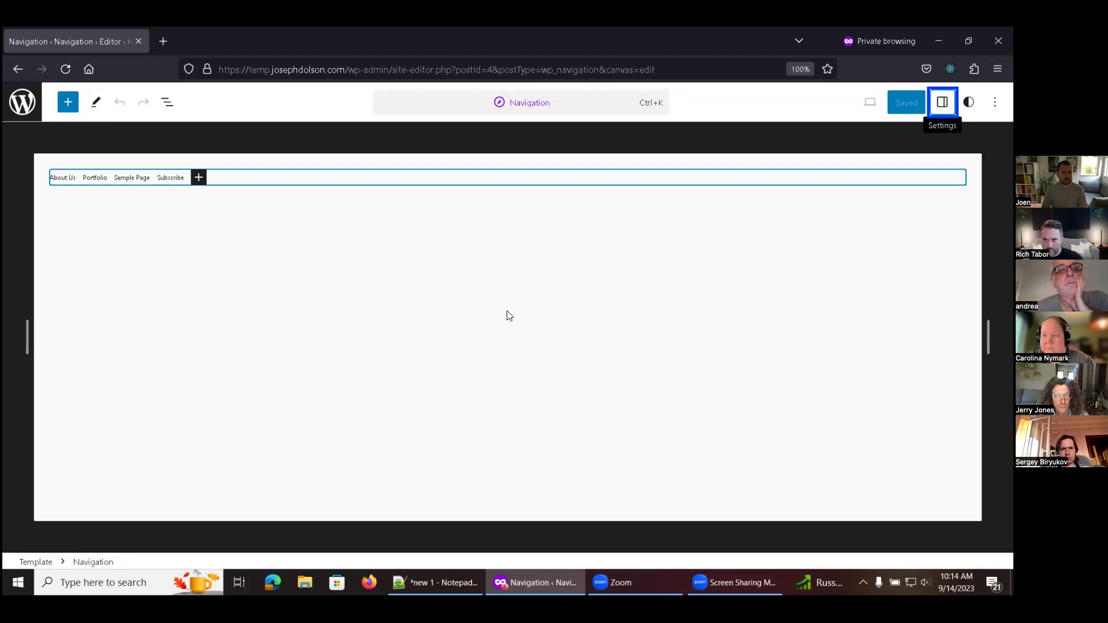
{"action": "key", "text": "Tab"}
{"action": "key", "text": "Tab"}
{"action": "key", "text": "Tab"}
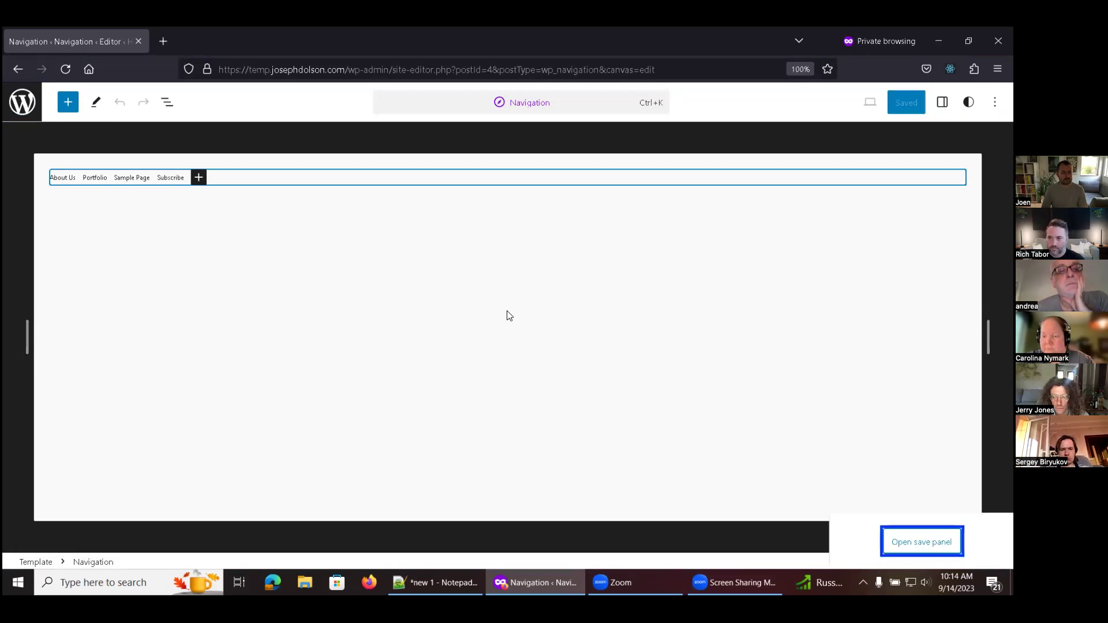
{"action": "key", "text": "Tab"}
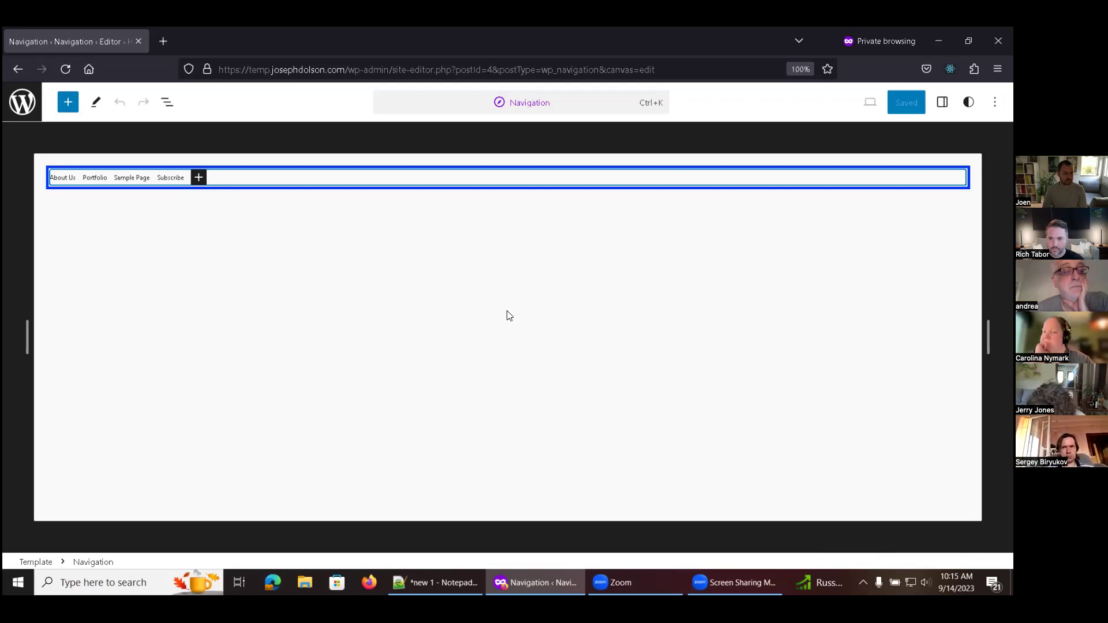
{"action": "key", "text": "Tab"}
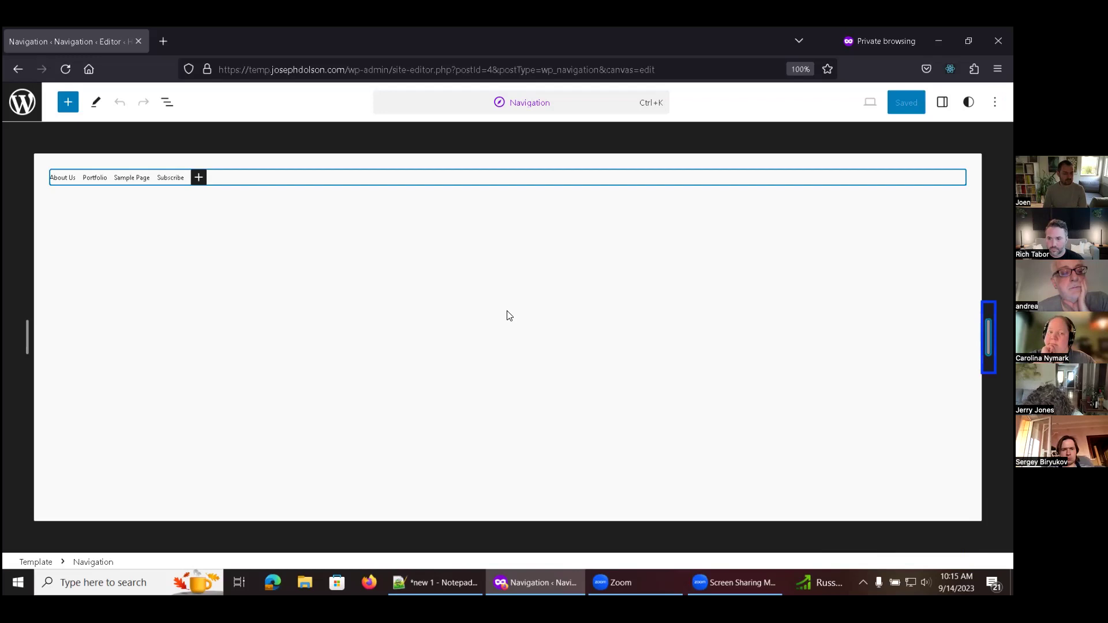
{"action": "key", "text": "Tab"}
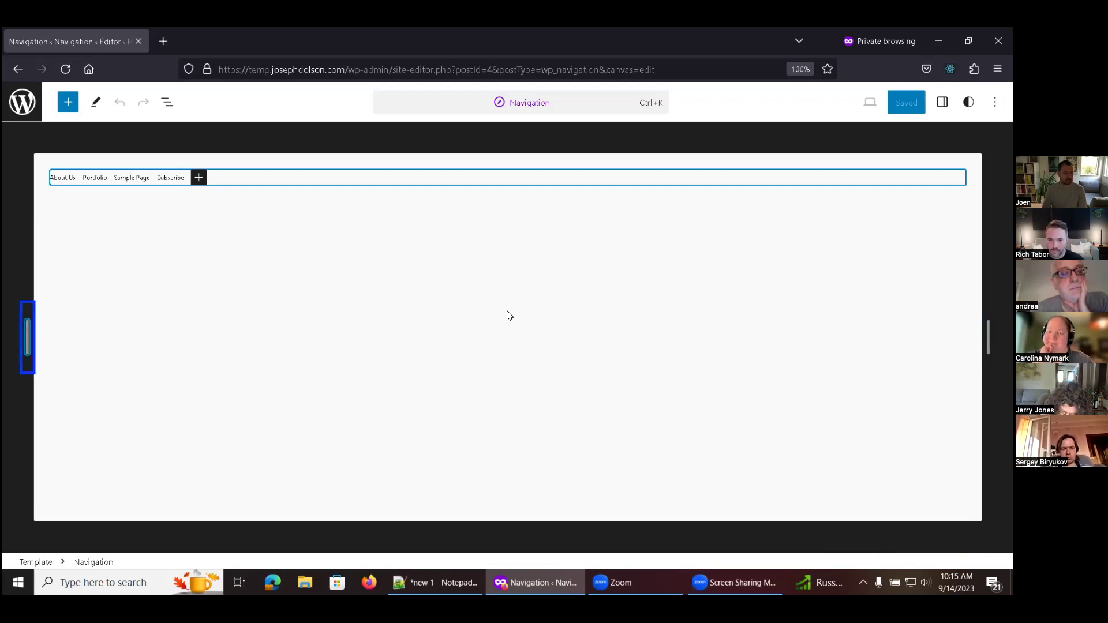
{"action": "key", "text": "Tab"}
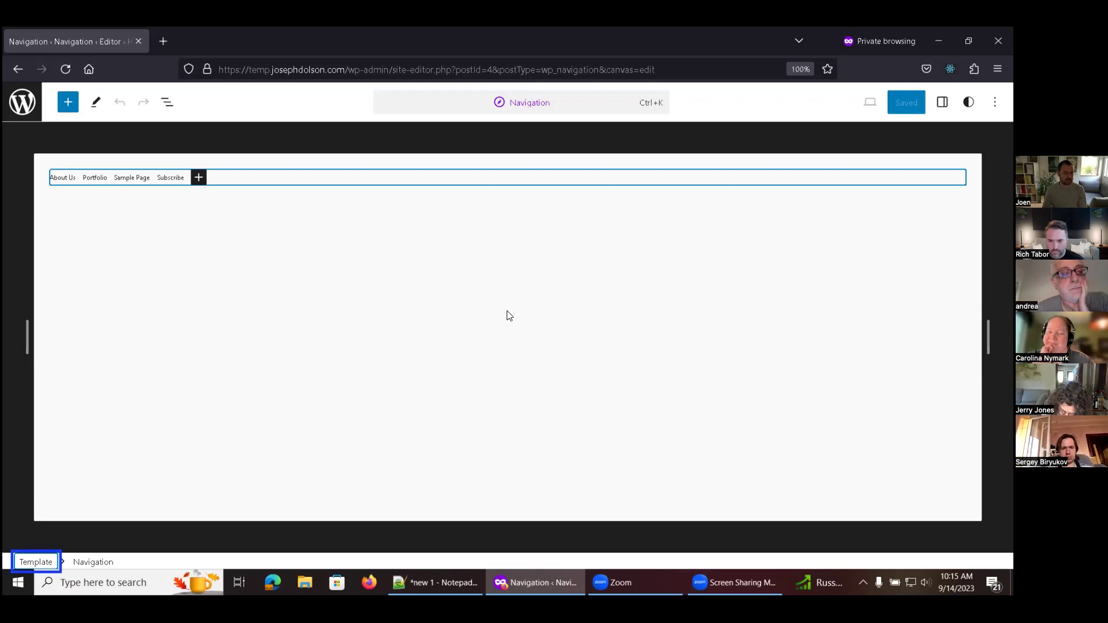
{"action": "key", "text": "Tab"}
{"action": "key", "text": "Tab"}
{"action": "key", "text": "Tab"}
{"action": "key", "text": "Tab"}
{"action": "key", "text": "Tab"}
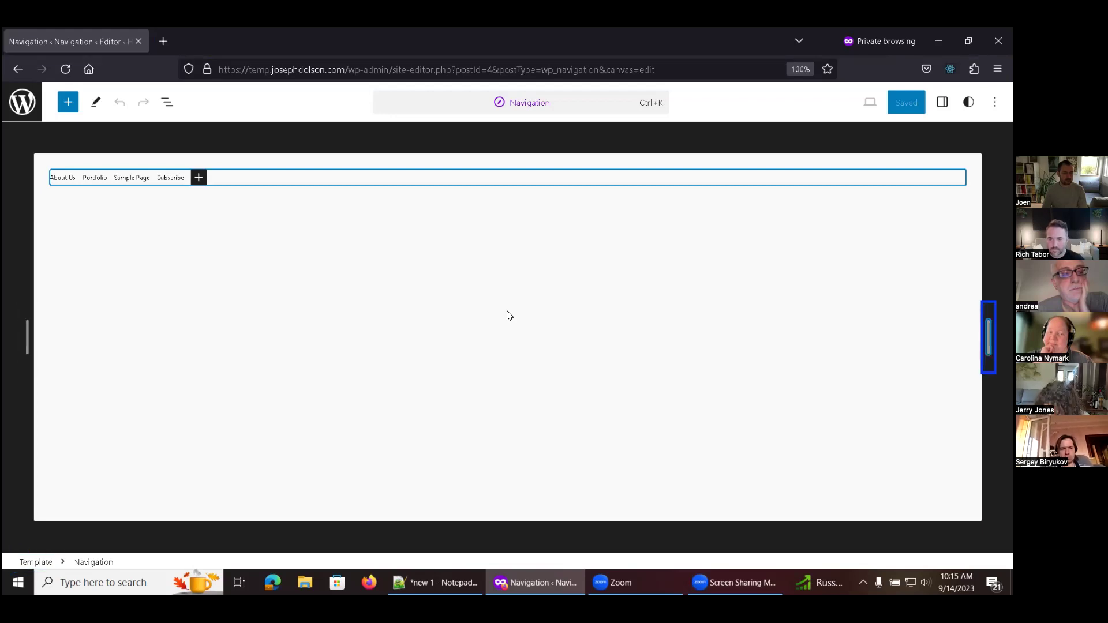
{"action": "key", "text": "Tab"}
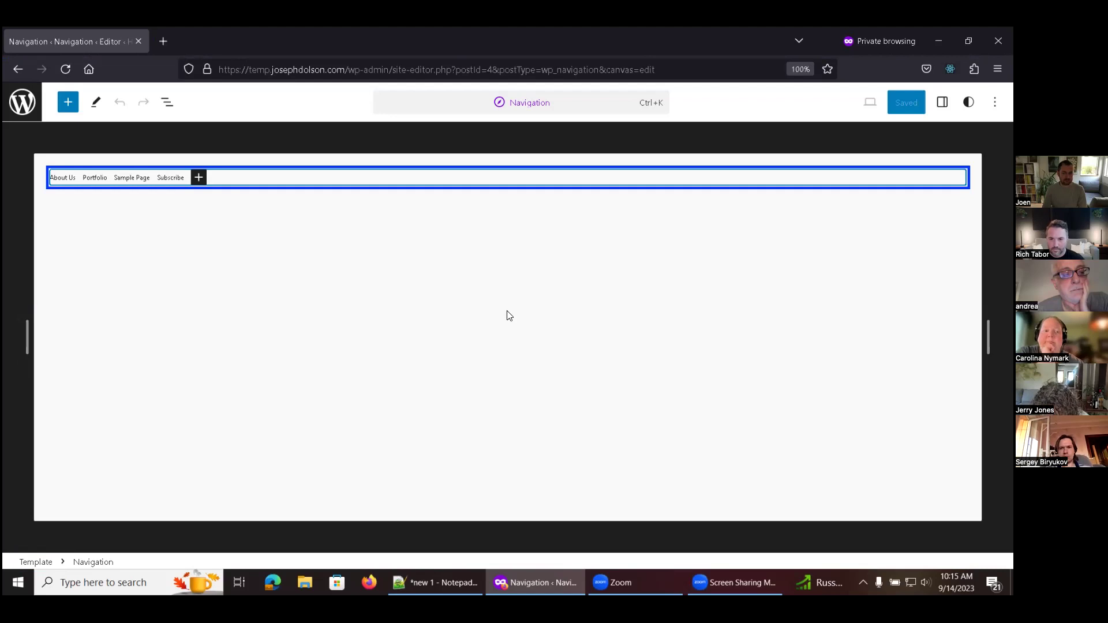
{"action": "key", "text": "Tab"}
- Check focus around the Navigation block and move inside it to the Page List
{"action": "key", "text": "shift+Tab"}
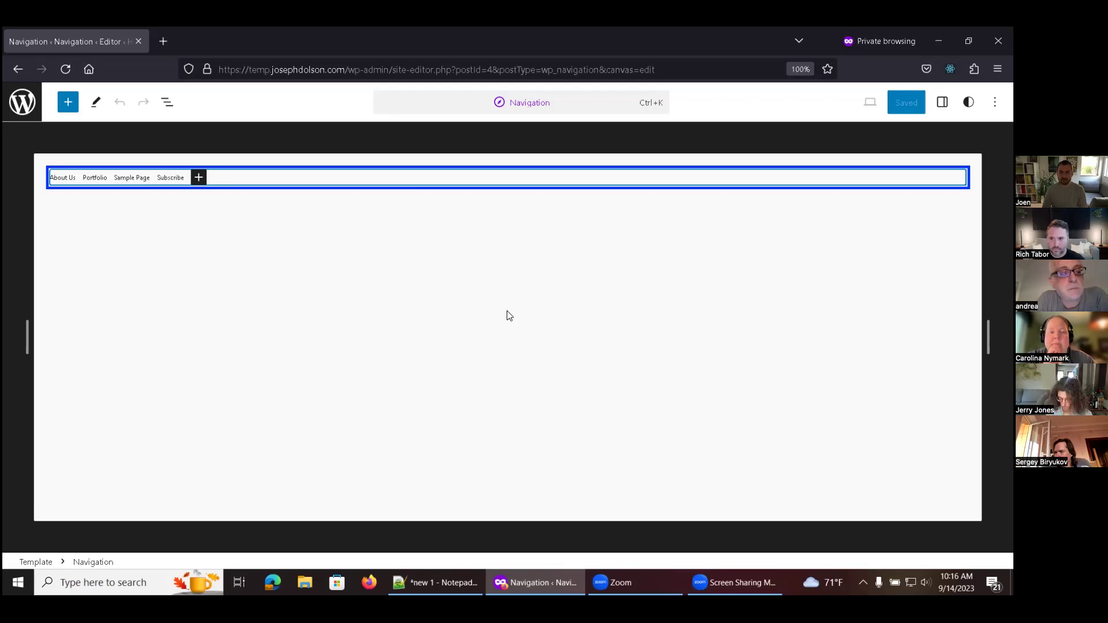
{"action": "key", "text": "Tab"}
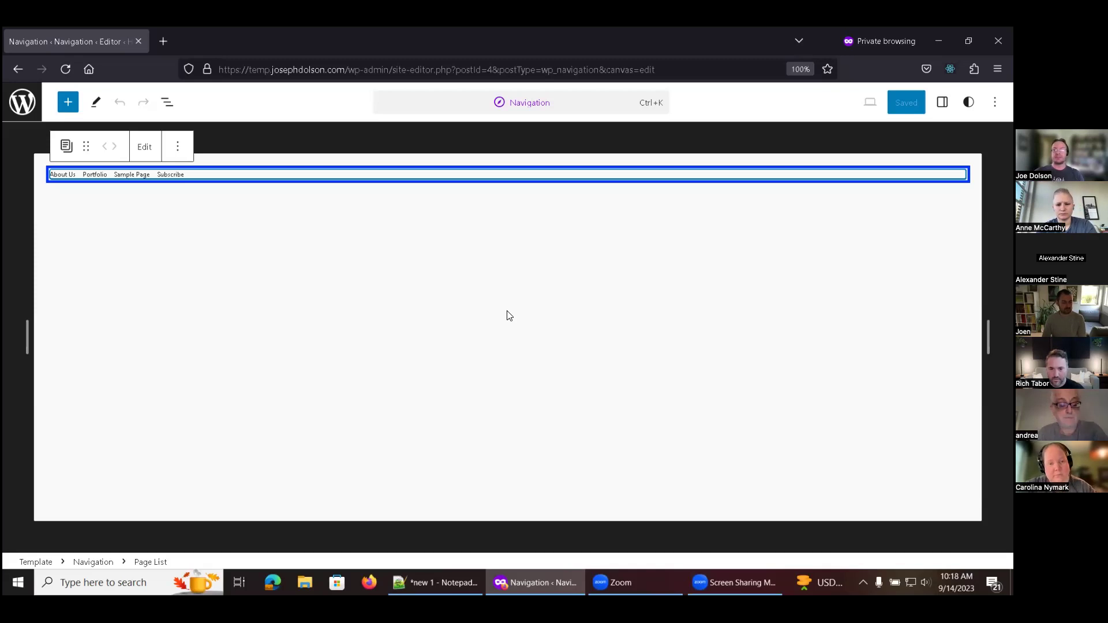
- Jump to the Page List block toolbar and activate its Edit button
{"action": "key", "text": "alt+F10"}
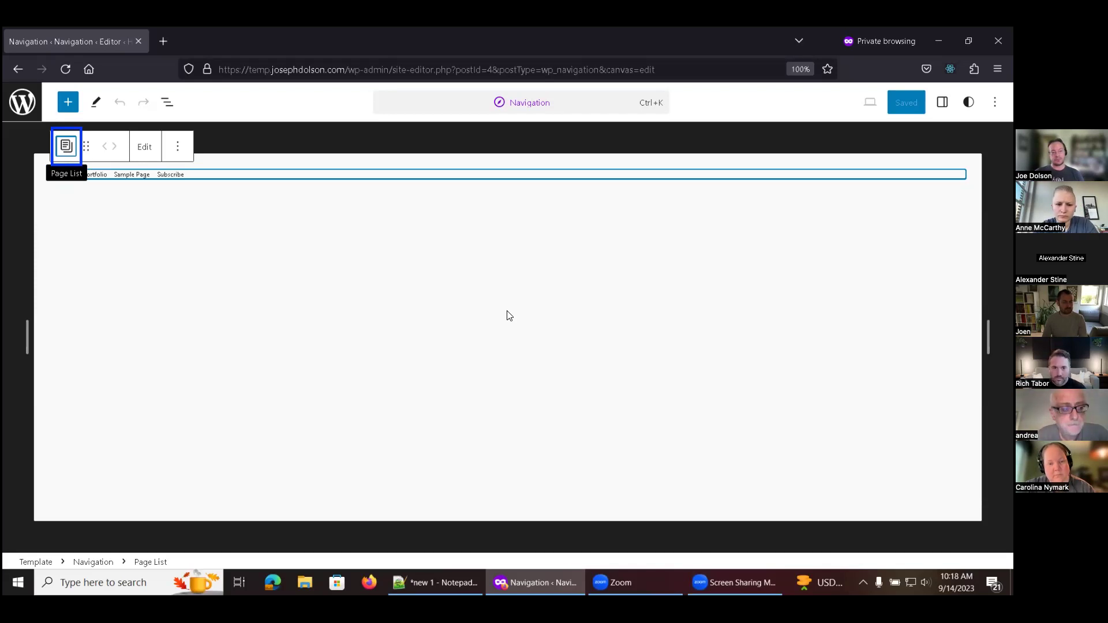
{"action": "key", "text": "Right"}
{"action": "key", "text": "Right"}
{"action": "key", "text": "Right"}
{"action": "key", "text": "Right"}
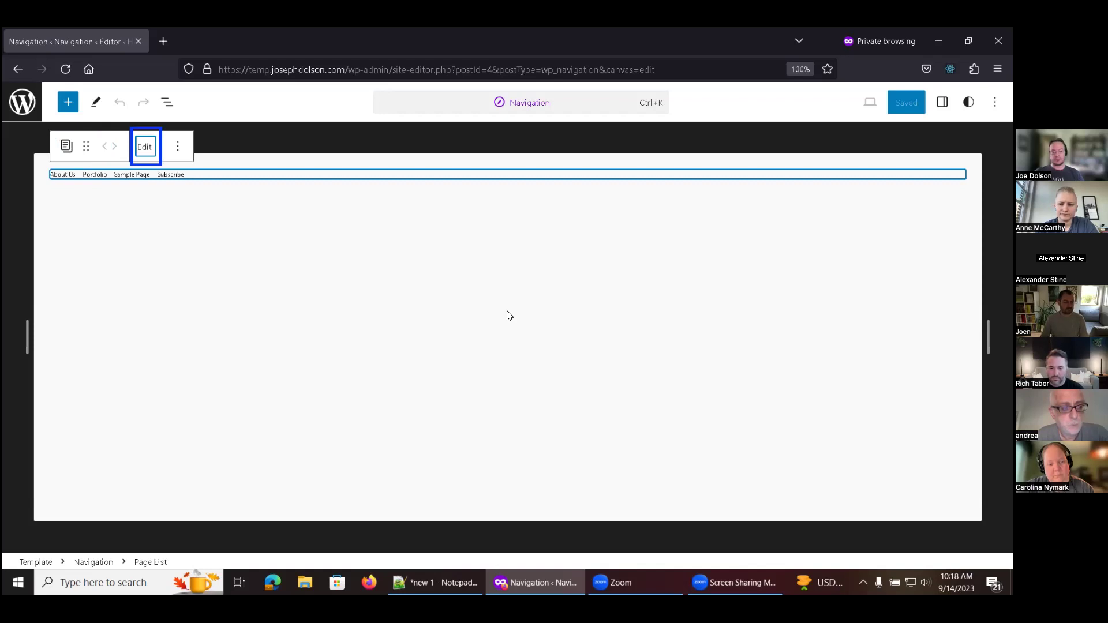
{"action": "key", "text": "Return"}
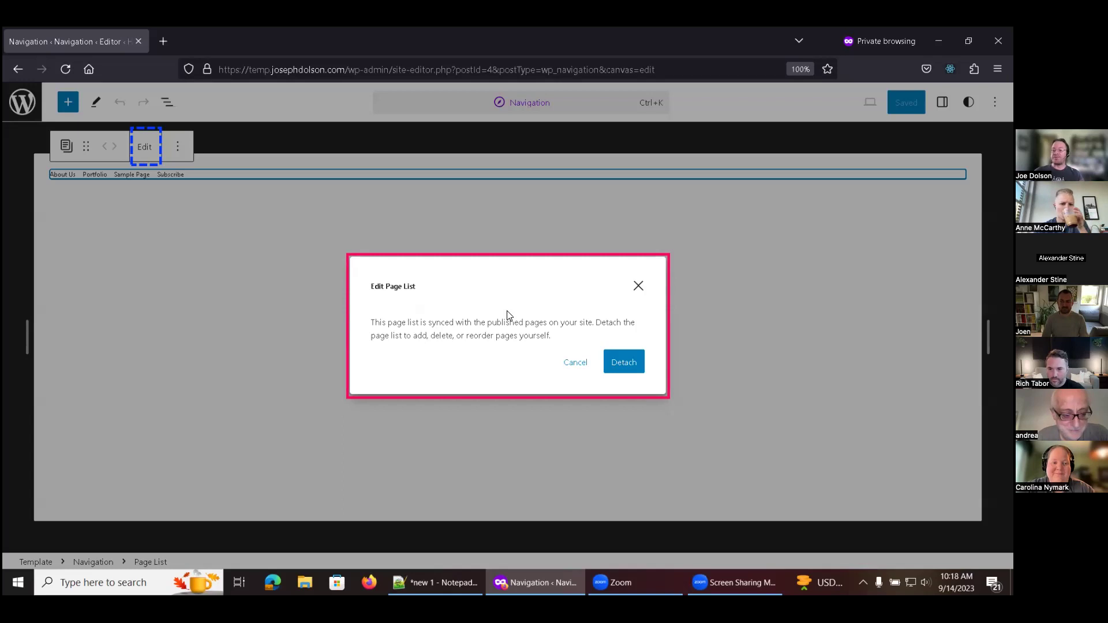
- Read the Edit Page List dialog's syncing explanation and move focus to the Detach option
{"action": "key", "text": "Down"}
{"action": "key", "text": "Down"}
{"action": "key", "text": "Down"}
{"action": "key", "text": "Up"}
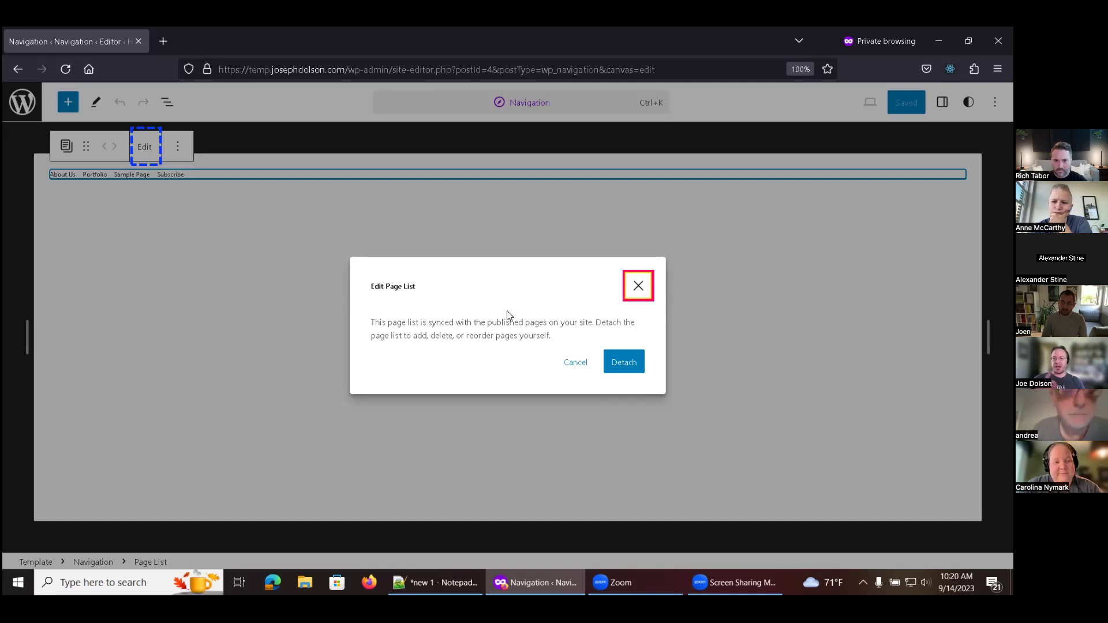
{"action": "key", "text": "Down"}
{"action": "key", "text": "Down"}
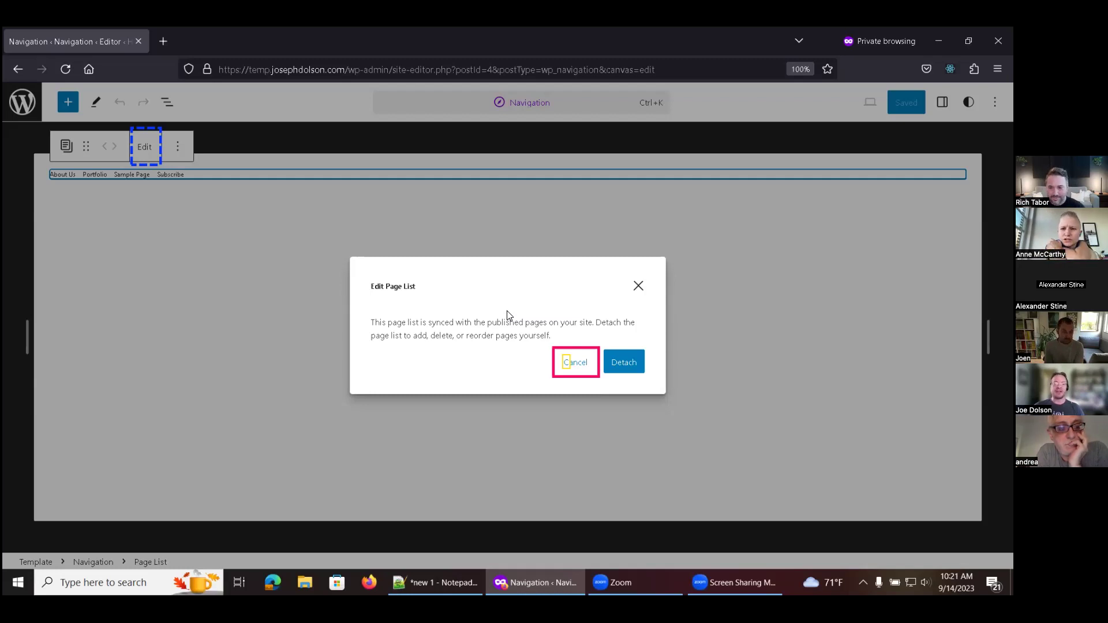
{"action": "key", "text": "Tab"}
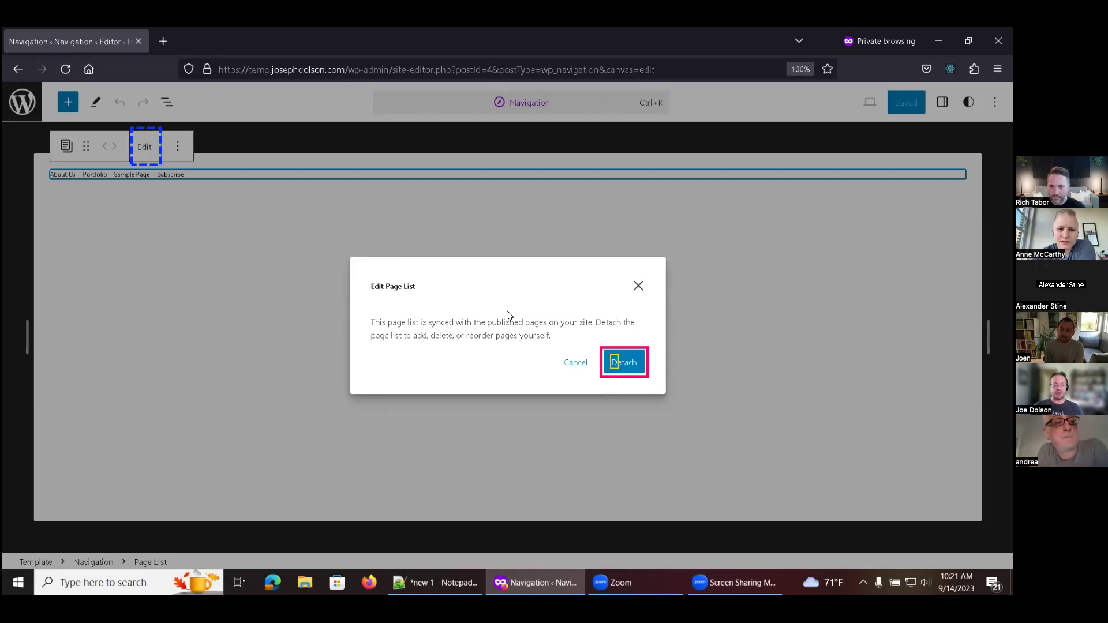
- Detach the page list into separate links, then edit the About Us link's text
{"action": "key", "text": "Return"}
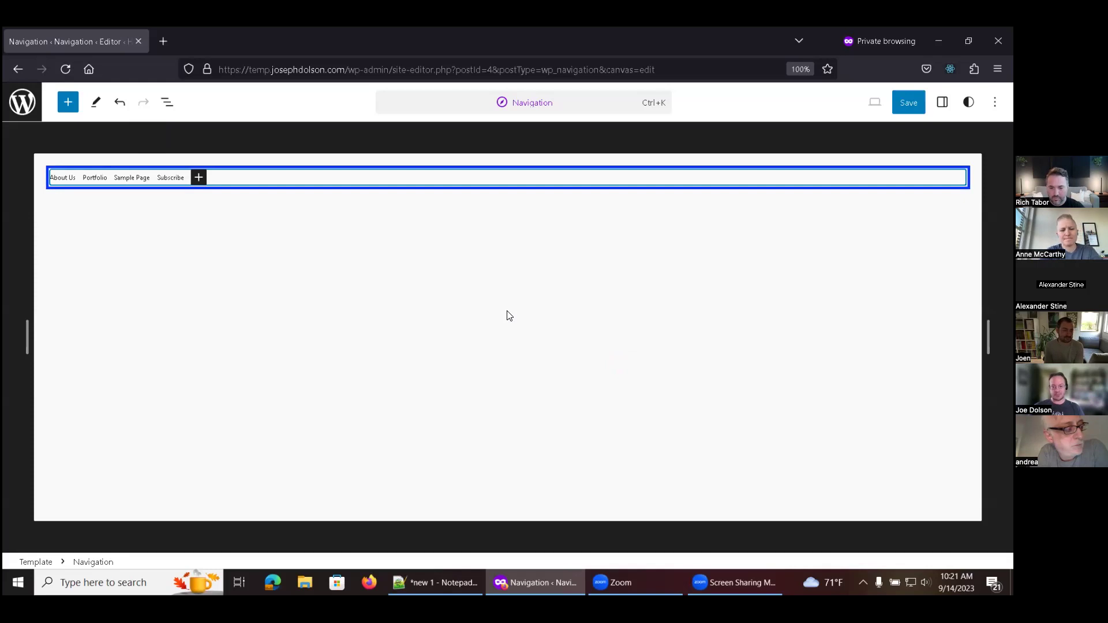
{"action": "key", "text": "Tab"}
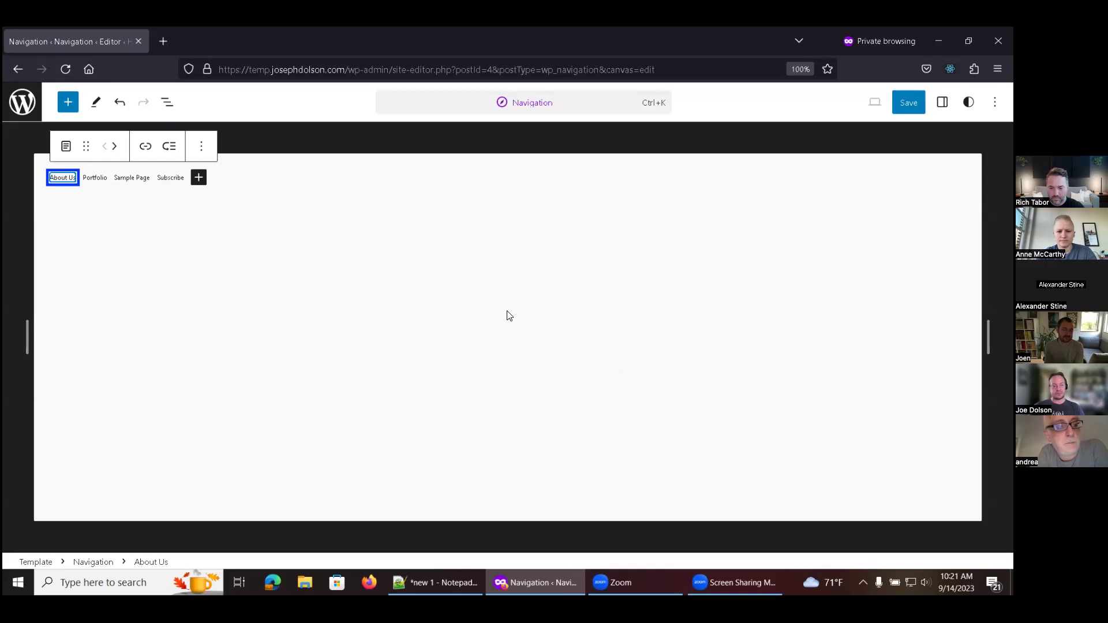
{"action": "key", "text": "Tab"}
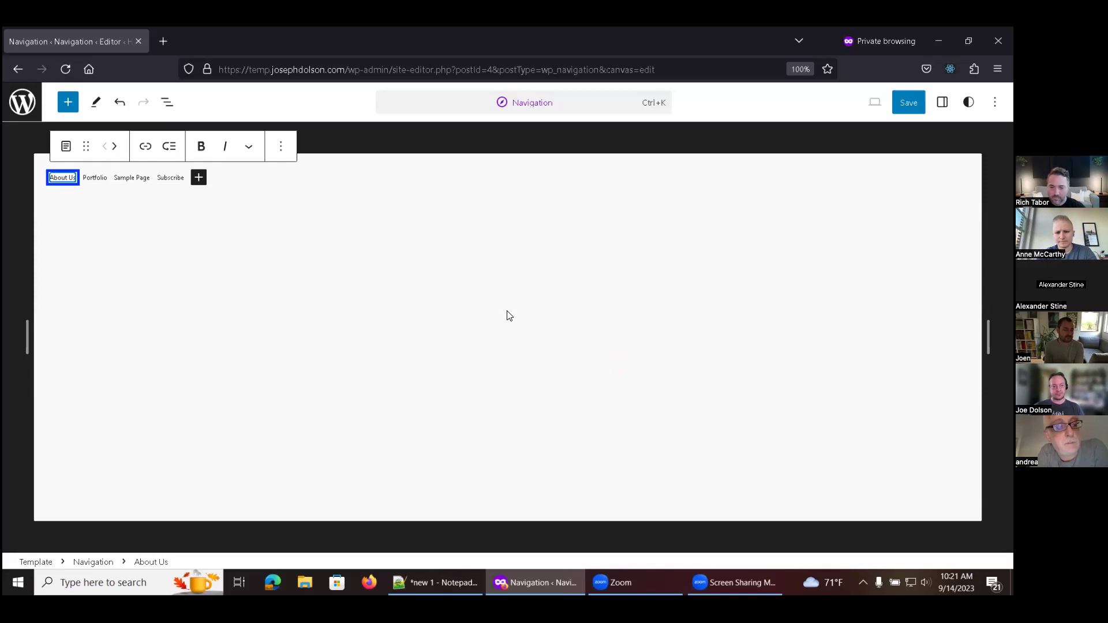
{"action": "key", "text": "Escape"}
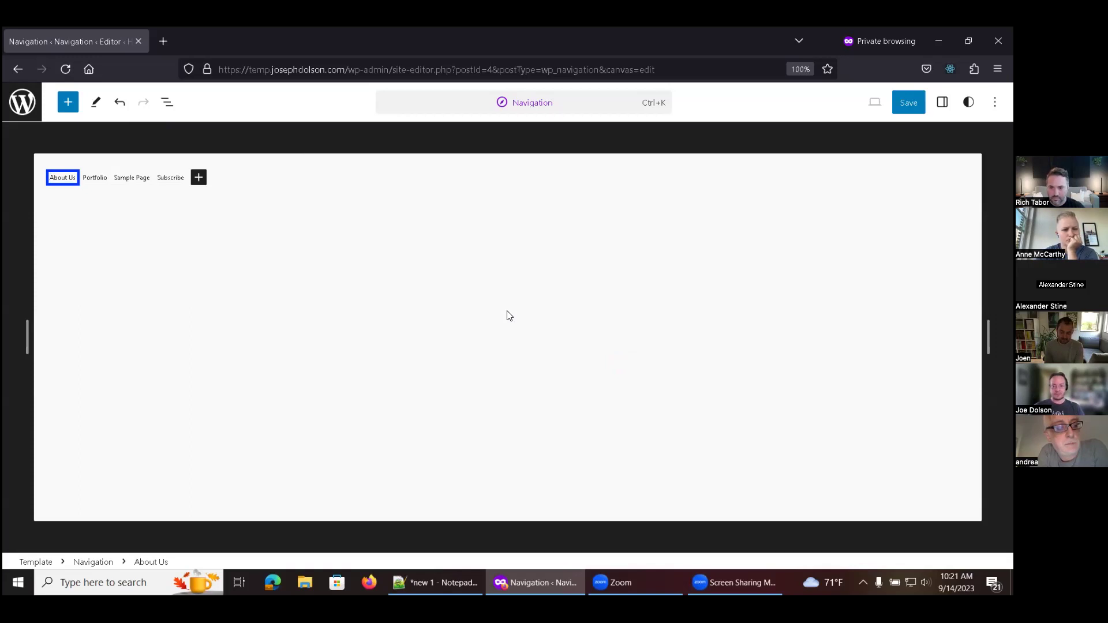
{"action": "key", "text": "Return"}
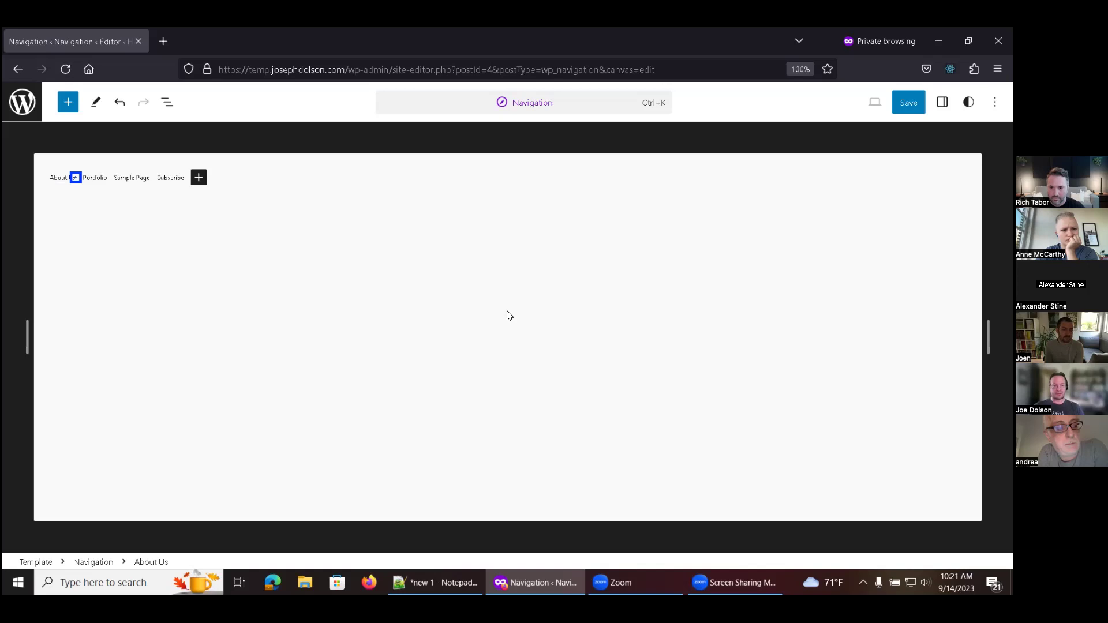
- Delete the empty link after About Us and move on to Portfolio's submenu control
{"action": "key", "text": "Escape"}
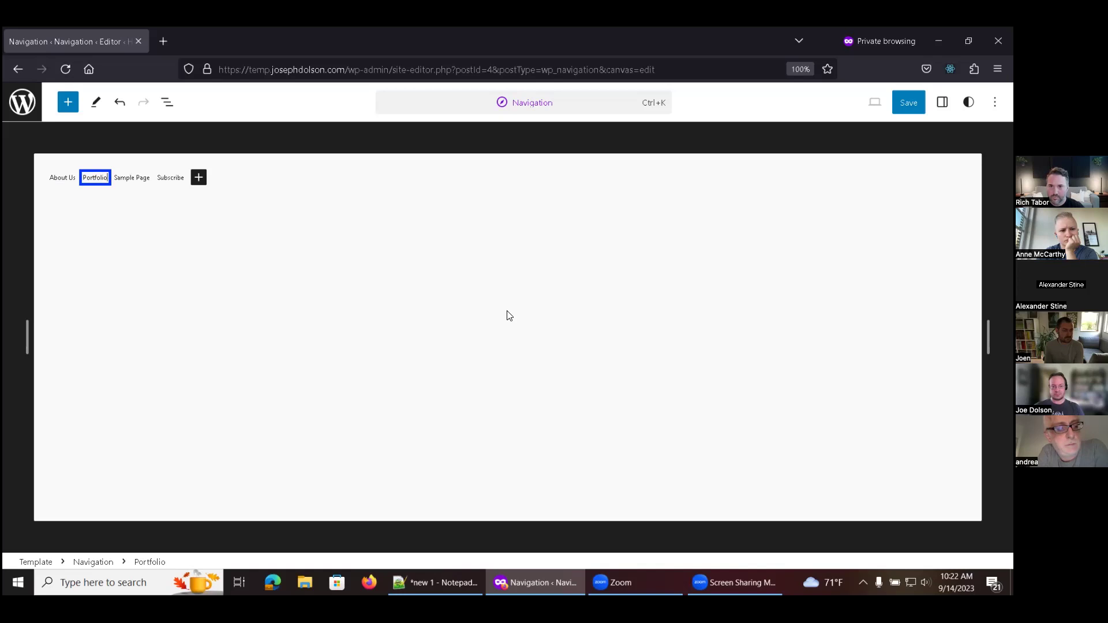
{"action": "key", "text": "Tab"}
{"action": "key", "text": "Tab"}
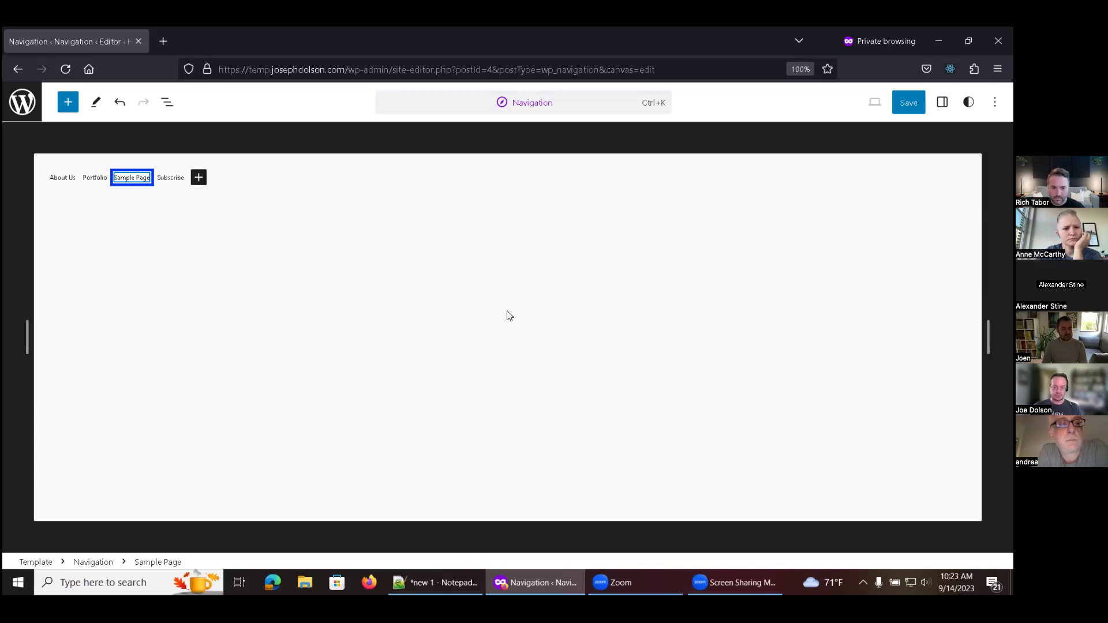
{"action": "key", "text": "shift+Tab"}
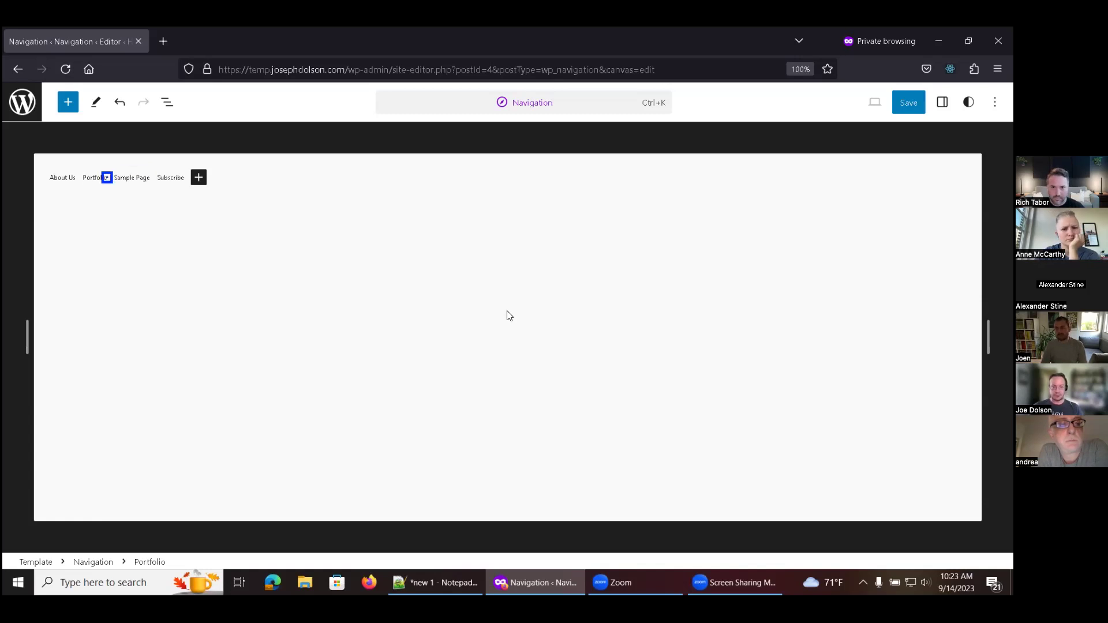
{"action": "key", "text": "shift+Tab"}
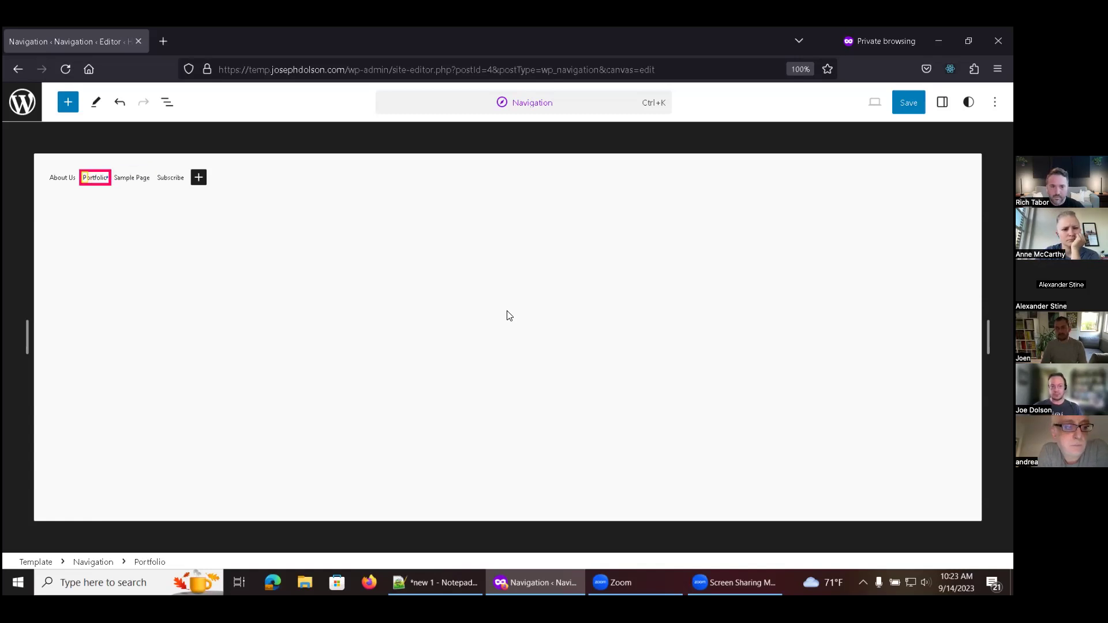
{"action": "key", "text": "Tab"}
{"action": "key", "text": "Tab"}
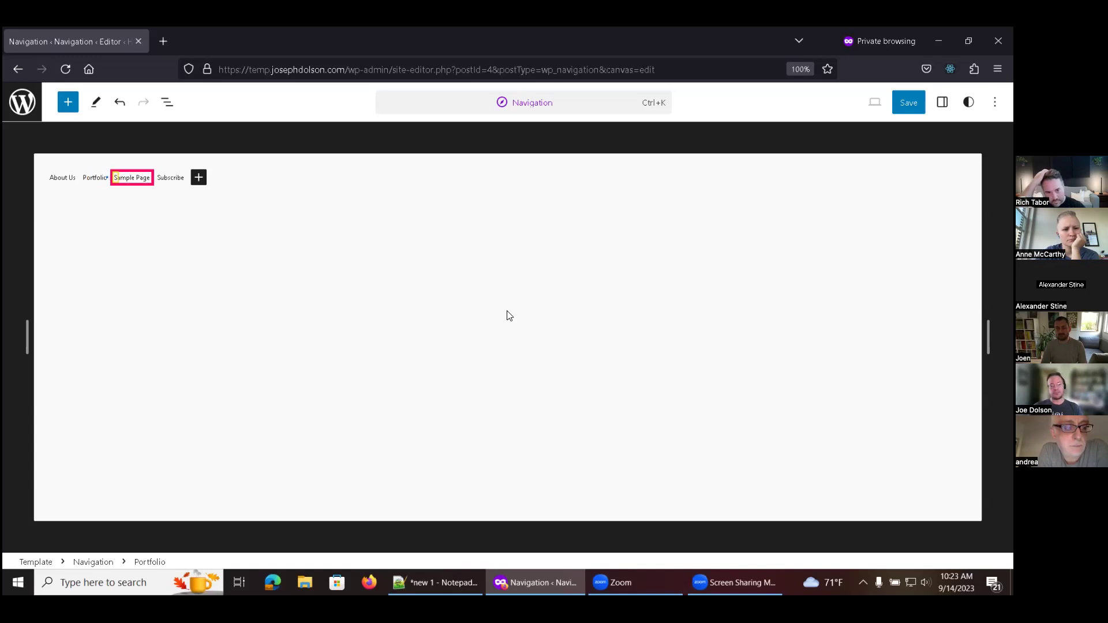
{"action": "key", "text": "Tab"}
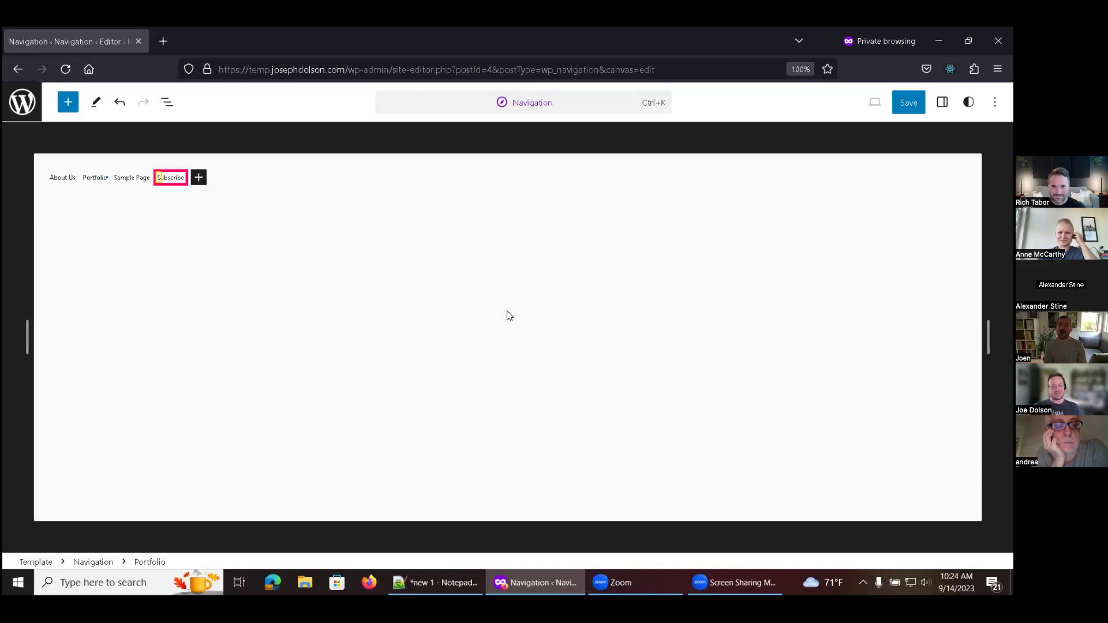
- In Select mode, step from About Us past Portfolio to Sample Page and delete it
{"action": "key", "text": "Escape"}
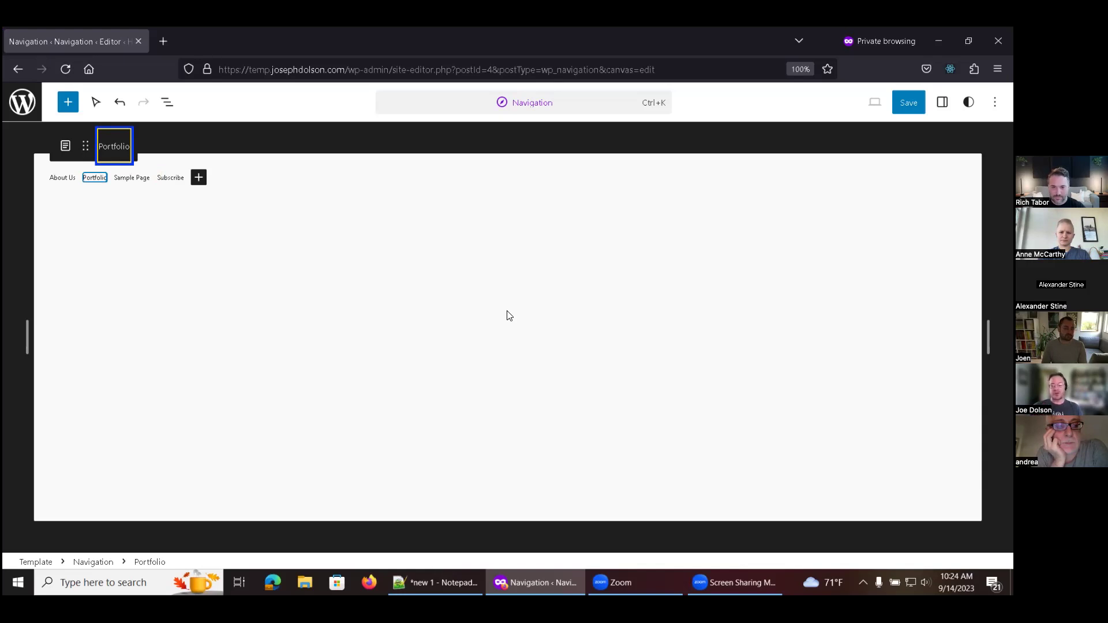
{"action": "key", "text": "Left"}
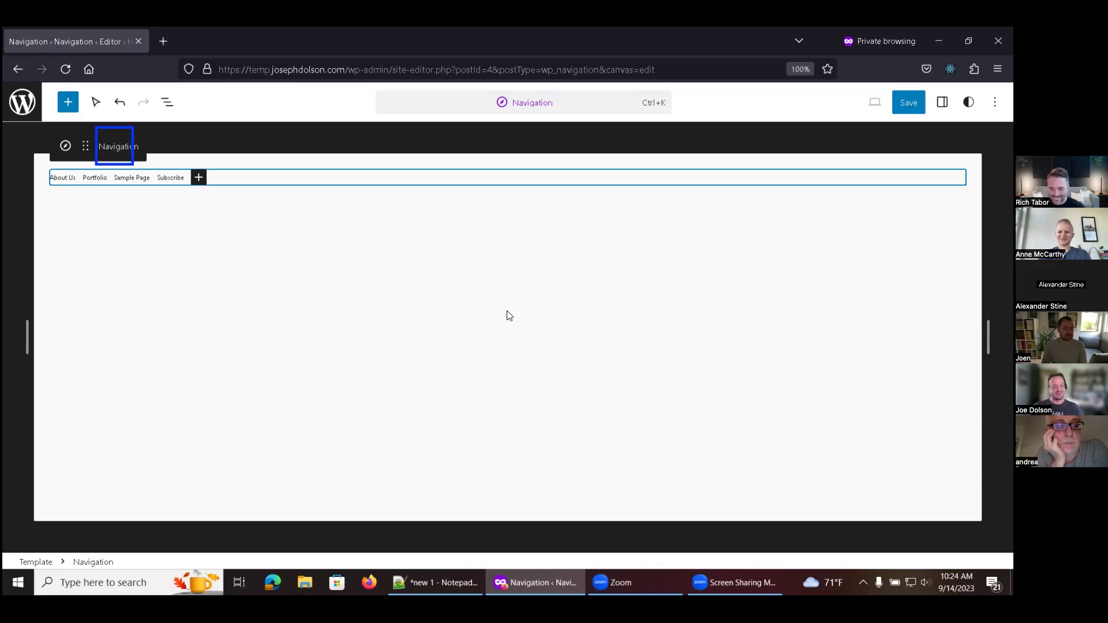
{"action": "key", "text": "Right"}
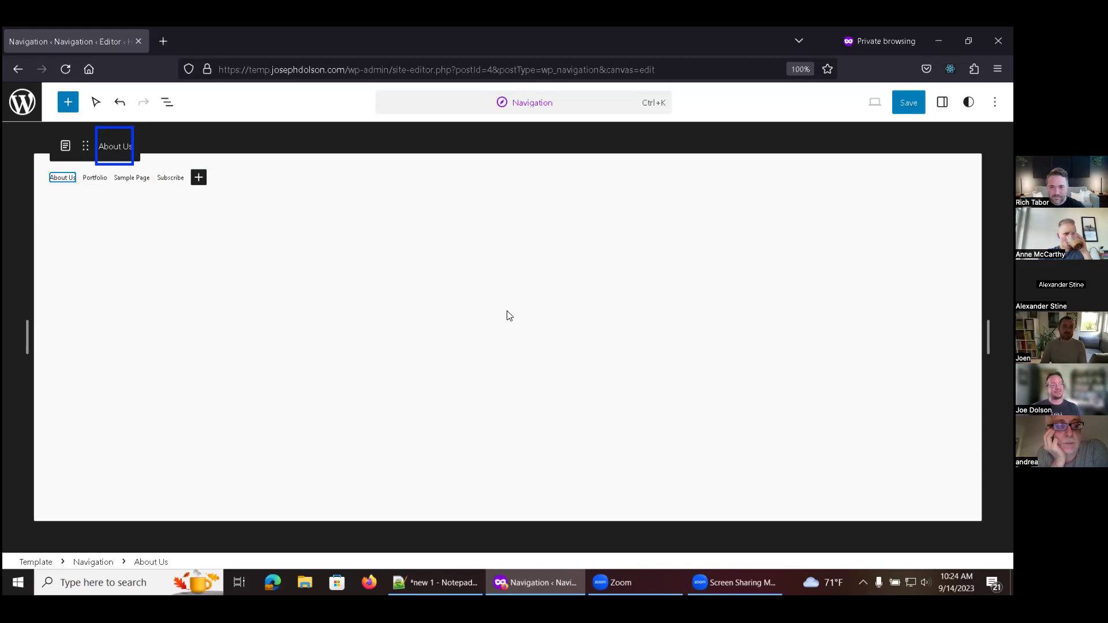
{"action": "key", "text": "Down"}
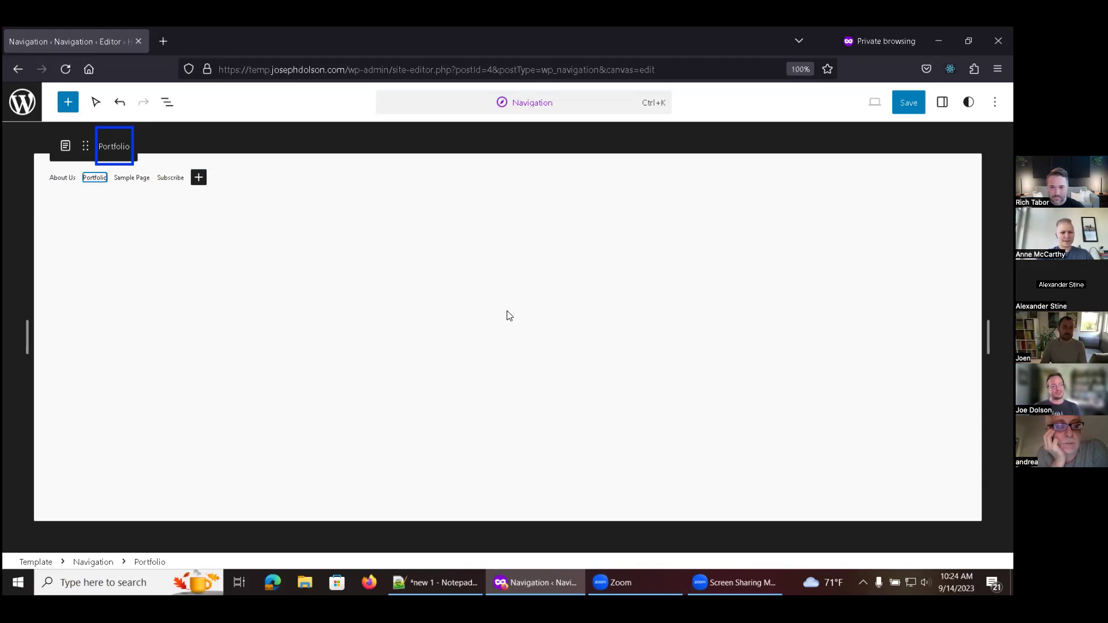
{"action": "key", "text": "Down"}
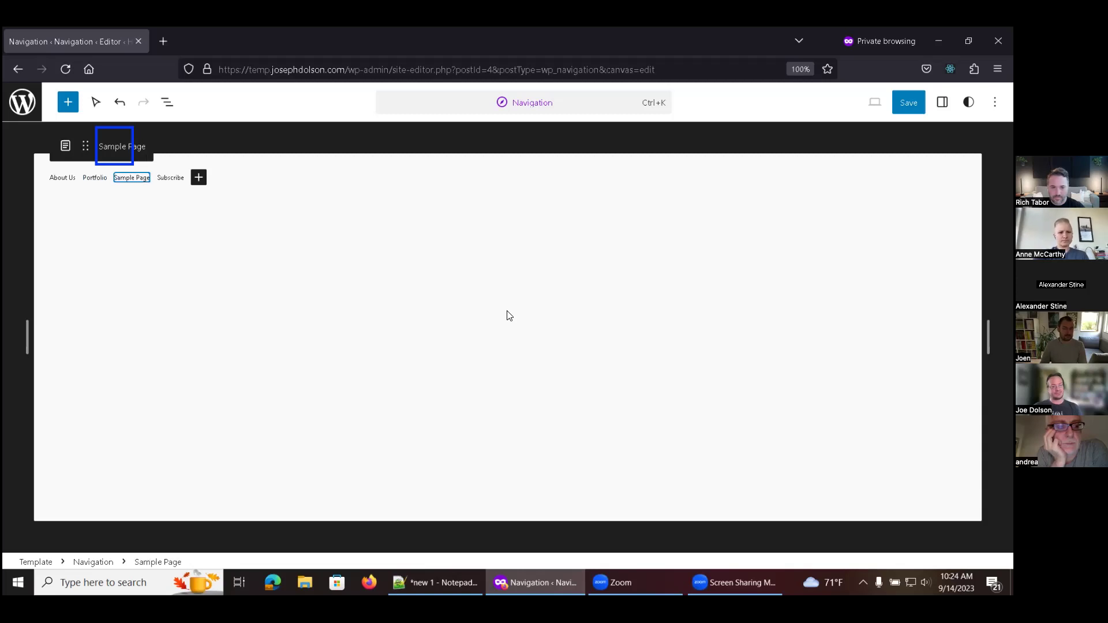
{"action": "key", "text": "Delete"}
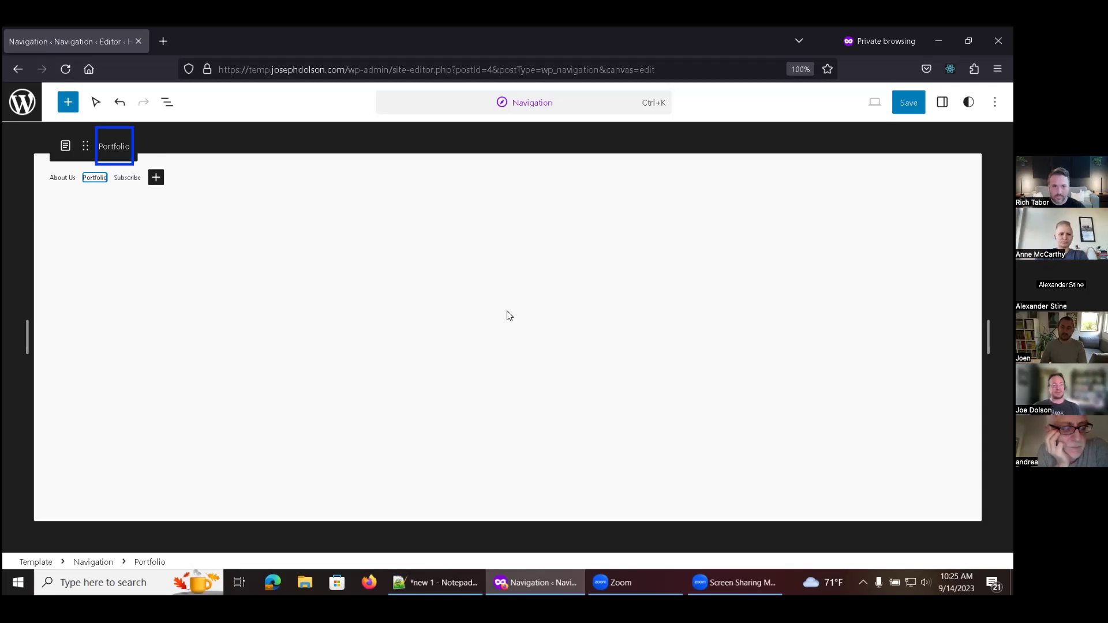
{"action": "key", "text": "ctrl+grave"}
{"action": "key", "text": "ctrl+grave"}
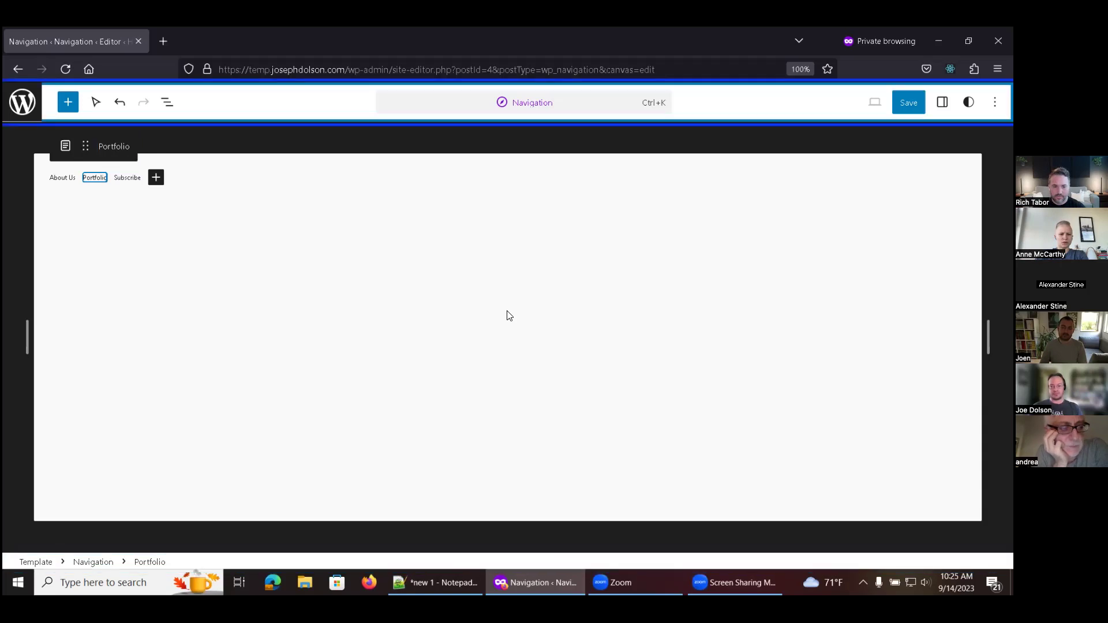
{"action": "key", "text": "Tab"}
{"action": "key", "text": "Tab"}
{"action": "key", "text": "Tab"}
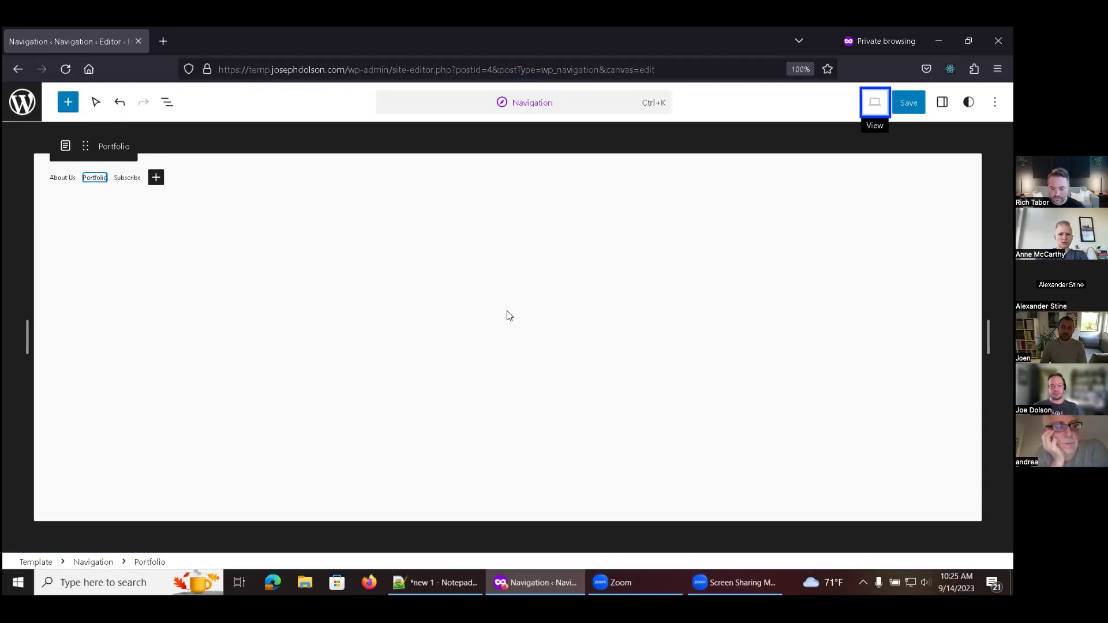
- Save the About Us, Portfolio and Subscribe menu changes, keeping the Navigation Menus entry included
{"action": "key", "text": "Tab"}
{"action": "key", "text": "Return"}
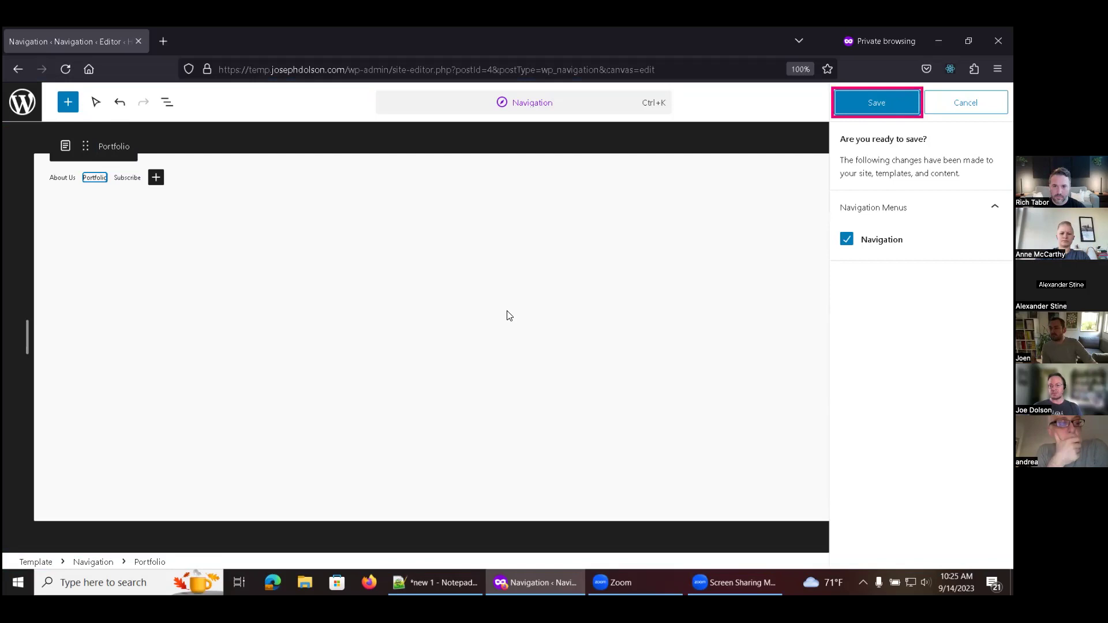
{"action": "key", "text": "Tab"}
{"action": "key", "text": "Down"}
{"action": "key", "text": "Down"}
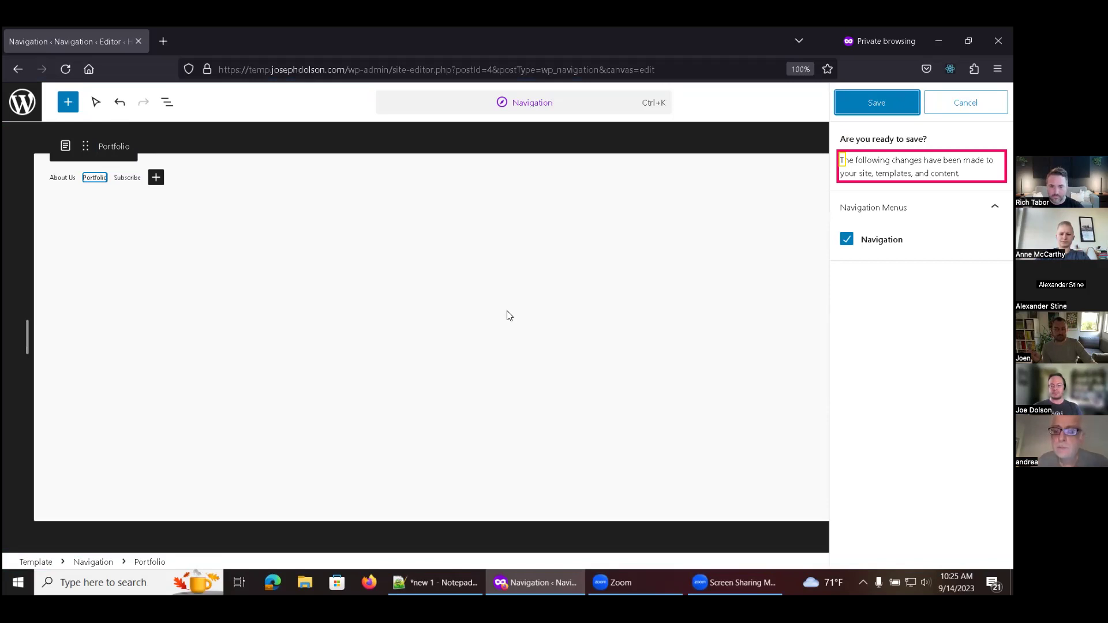
{"action": "key", "text": "Tab"}
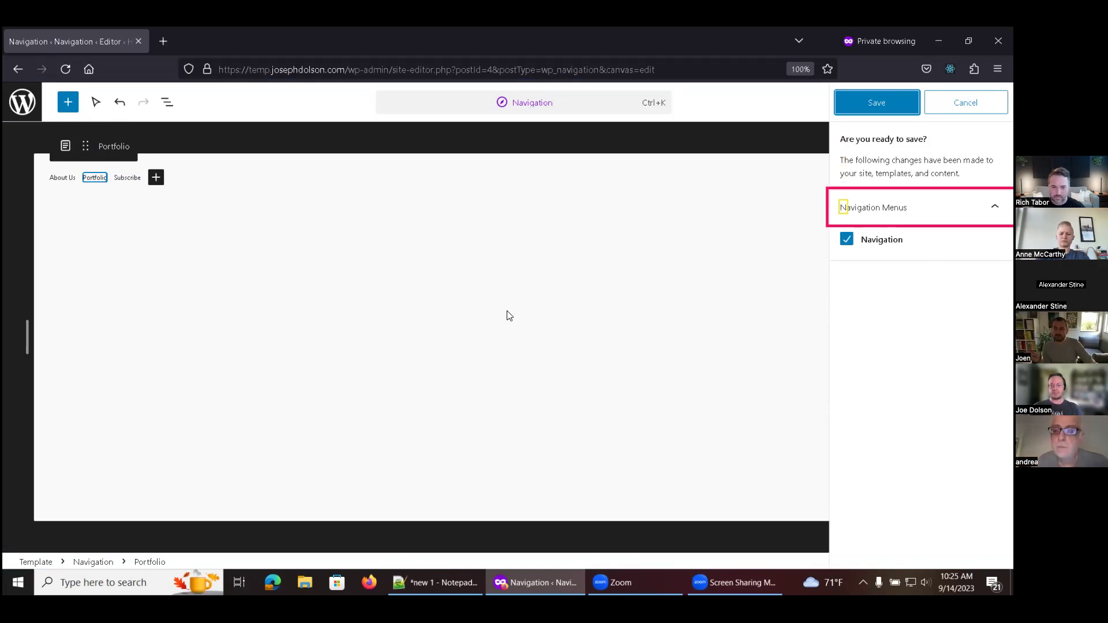
{"action": "key", "text": "Tab"}
{"action": "key", "text": "Tab"}
{"action": "key", "text": "shift+Tab"}
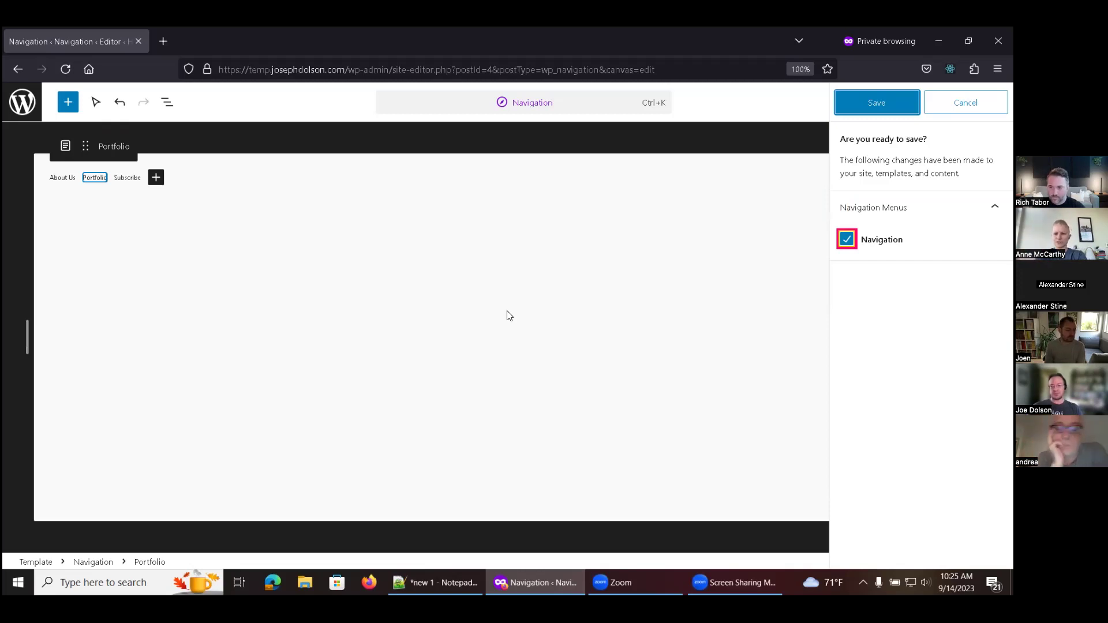
{"action": "key", "text": "shift+Tab"}
{"action": "key", "text": "shift+Tab"}
{"action": "key", "text": "Tab"}
{"action": "key", "text": "shift+Tab"}
{"action": "key", "text": "shift+Tab"}
{"action": "key", "text": "Return"}
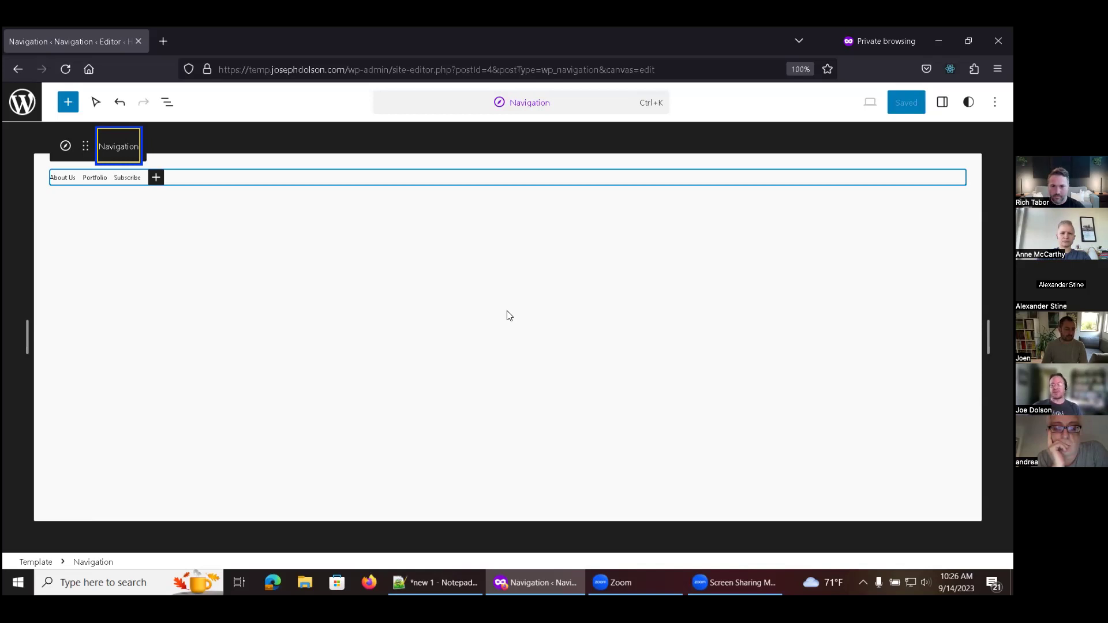
{"action": "key", "text": "ctrl+grave"}
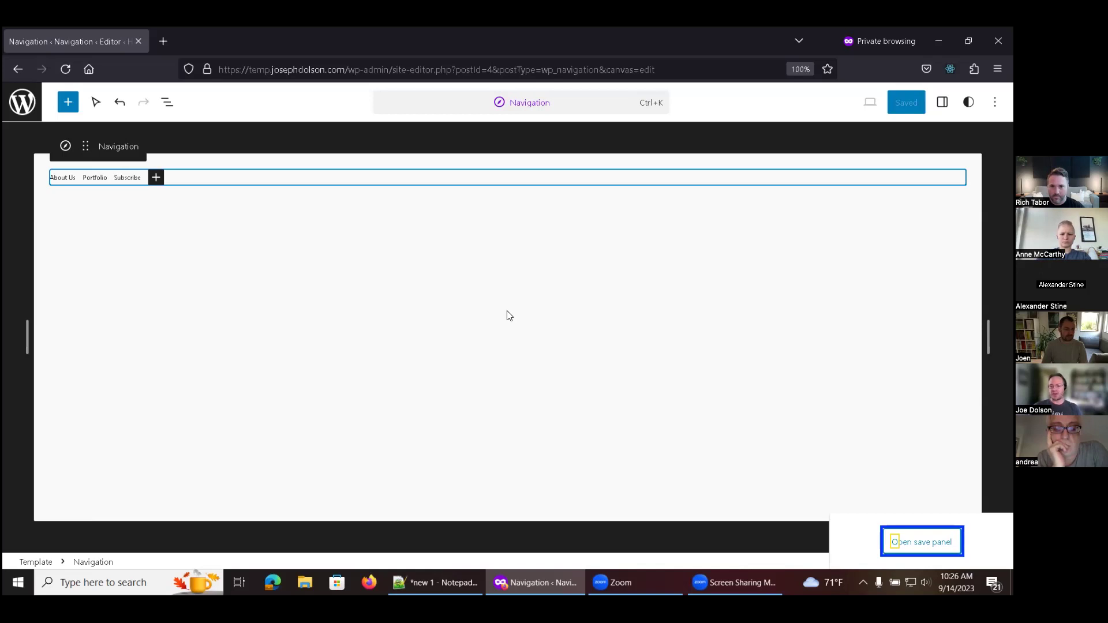
{"action": "key", "text": "ctrl+grave"}
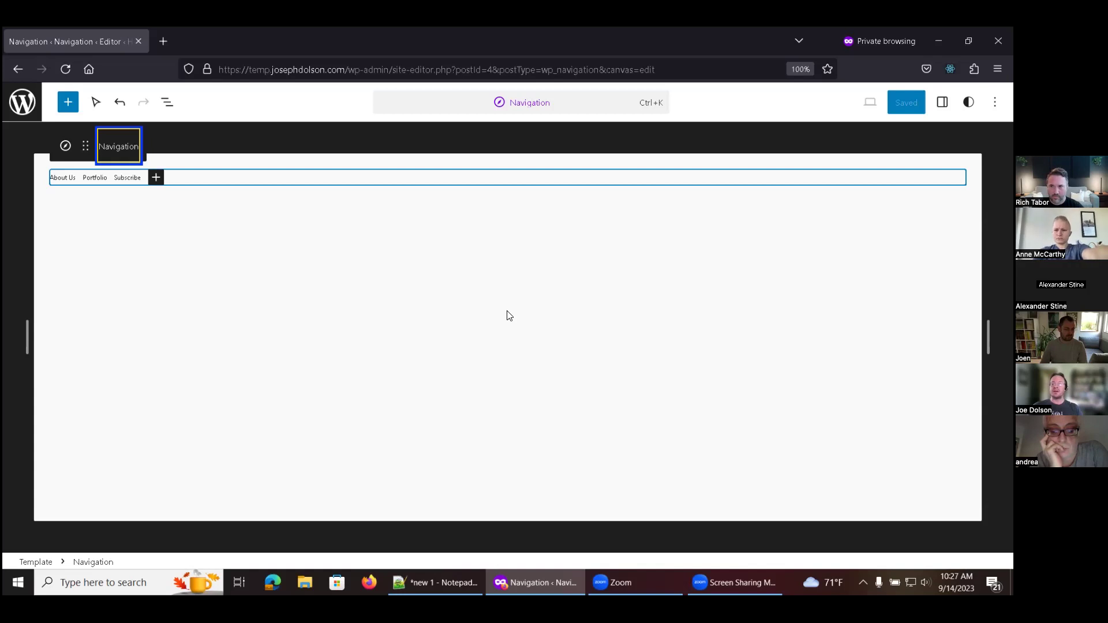
{"action": "key", "text": "Tab"}
{"action": "key", "text": "Tab"}
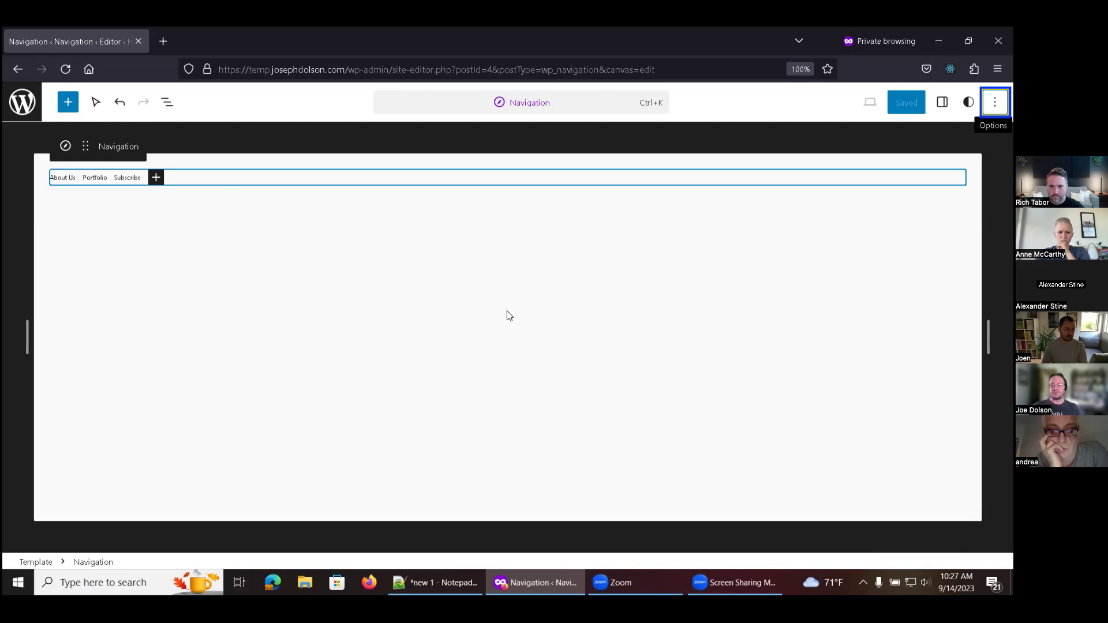
{"action": "key", "text": "shift+Tab"}
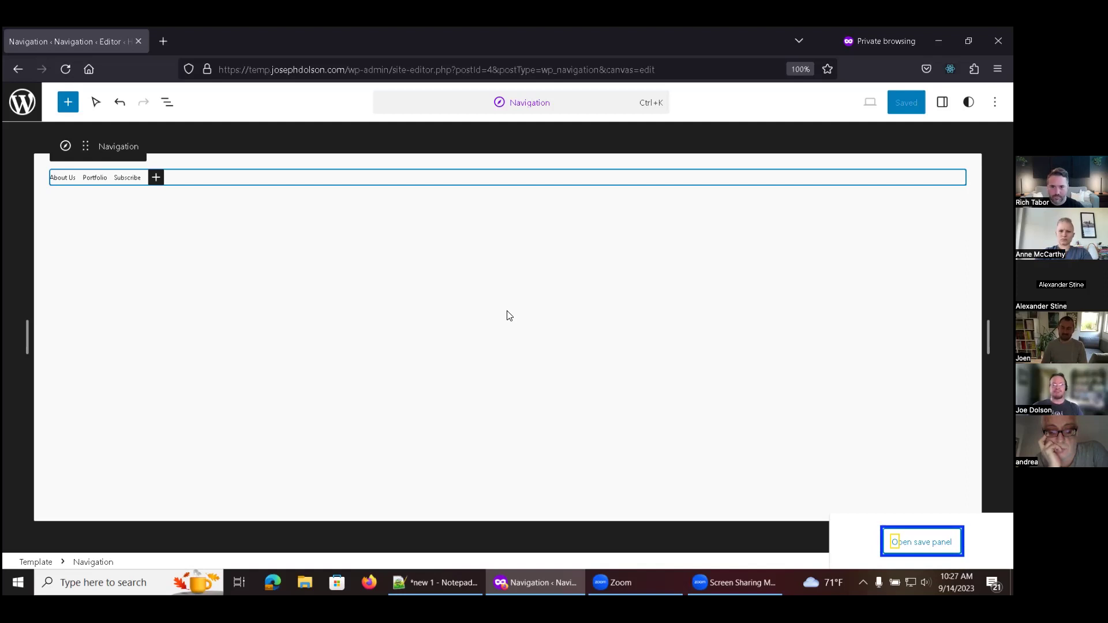
{"action": "key", "text": "shift+Tab"}
{"action": "key", "text": "shift+Tab"}
{"action": "key", "text": "shift+Tab"}
{"action": "key", "text": "shift+Tab"}
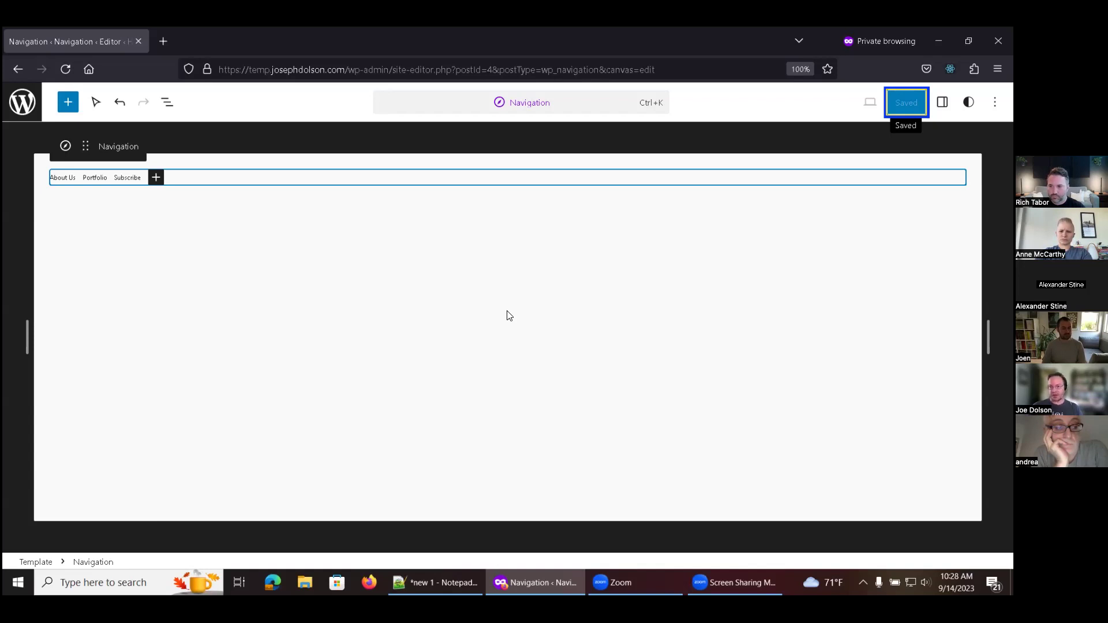
- Leave the editing canvas for the Navigation sidebar view via the WordPress logo
{"action": "key", "text": "shift+Tab"}
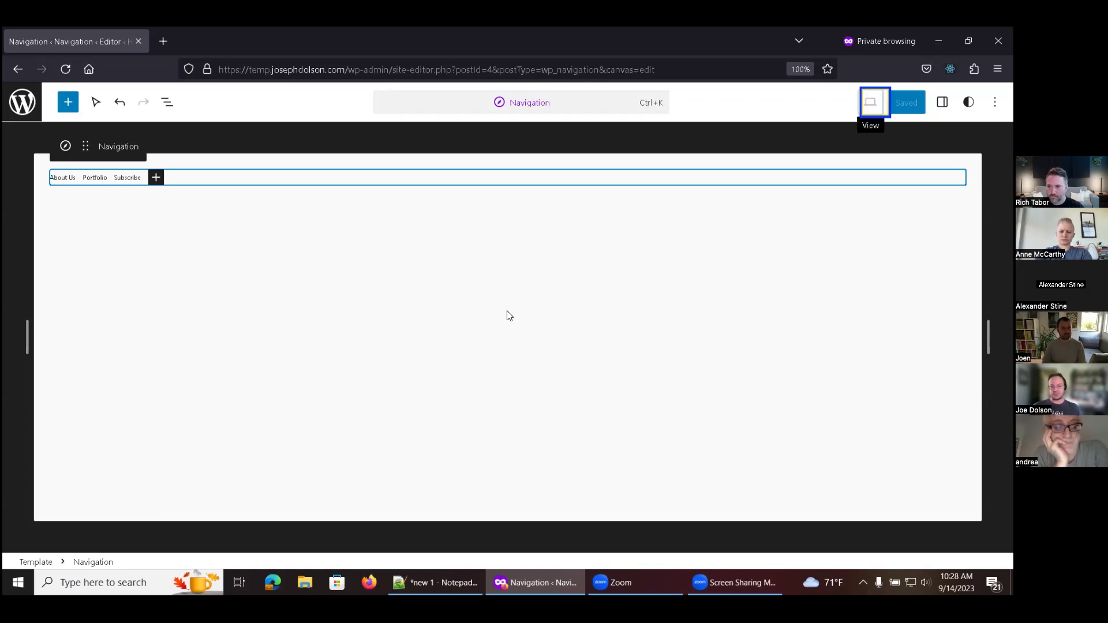
{"action": "key", "text": "shift+Tab"}
{"action": "key", "text": "shift+Tab"}
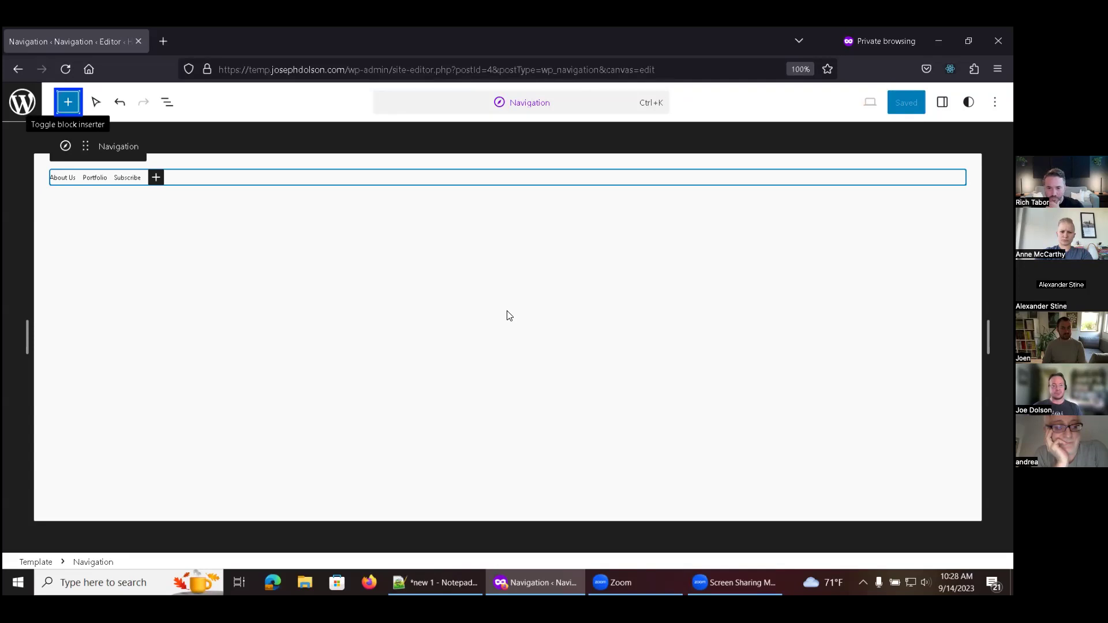
{"action": "key", "text": "shift+Tab"}
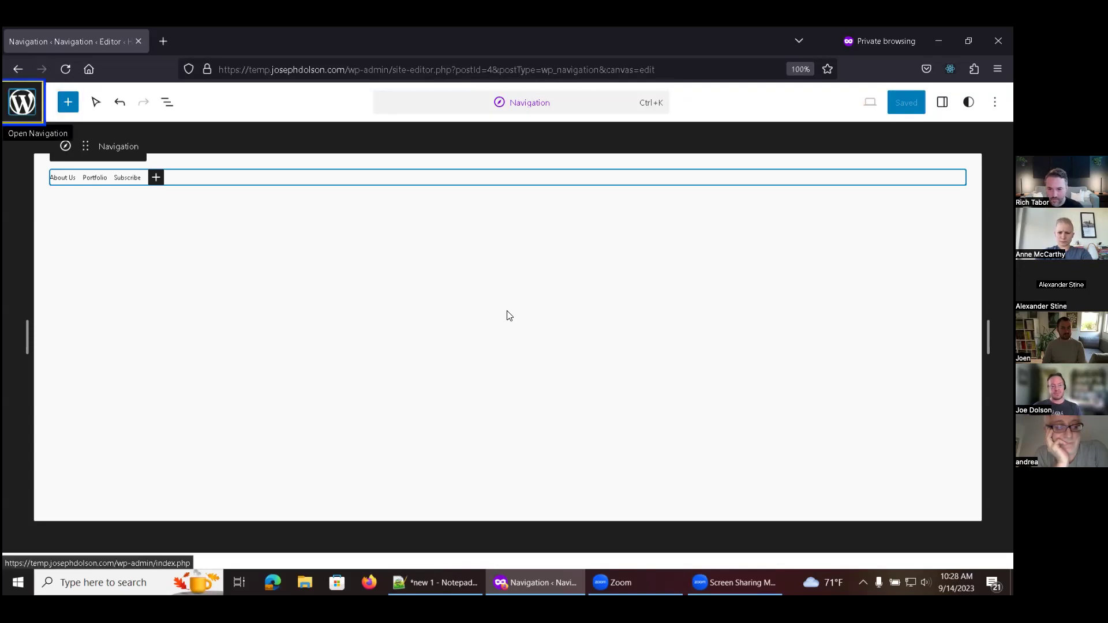
{"action": "key", "text": "Return"}
- Go back from Navigation to the Design overview listing Navigation, Styles, Pages, Templates and Patterns
{"action": "key", "text": "Tab"}
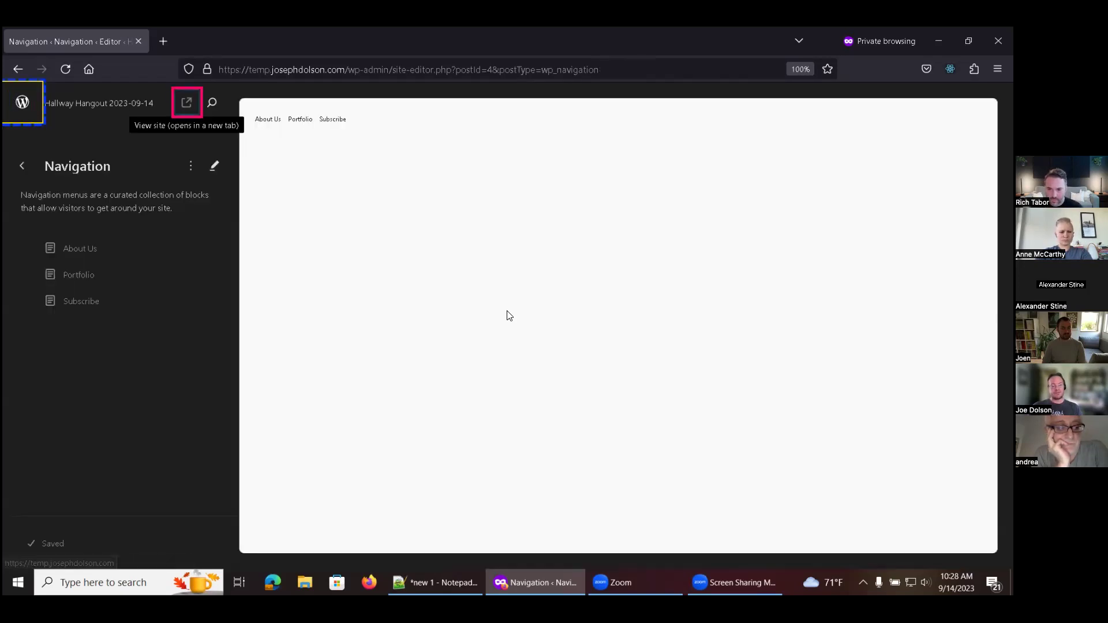
{"action": "key", "text": "Tab"}
{"action": "key", "text": "Tab"}
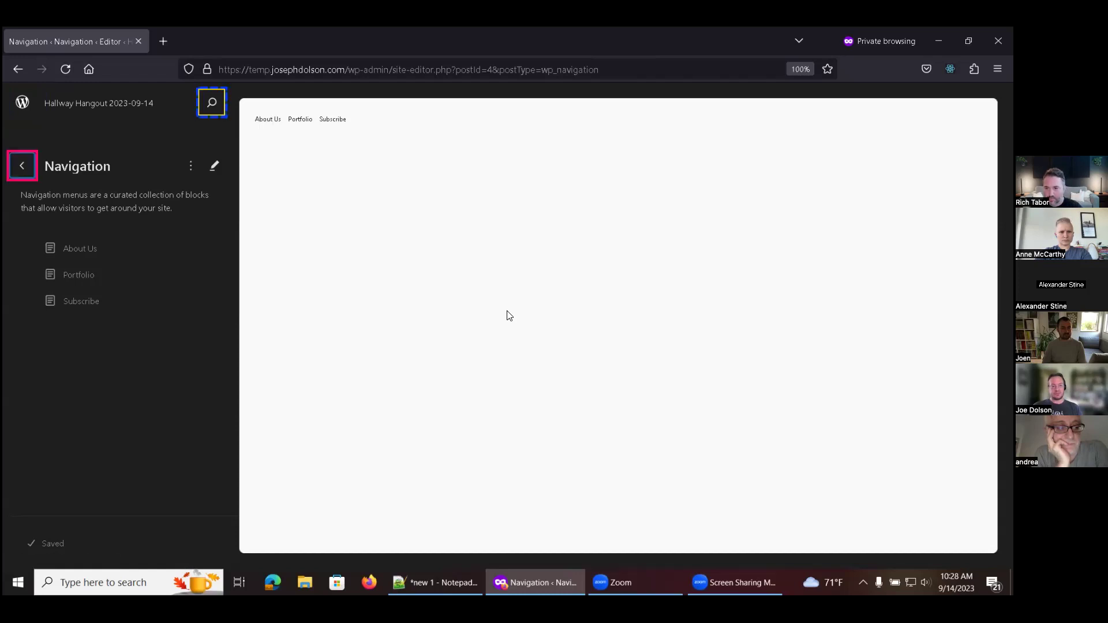
{"action": "key", "text": "Tab"}
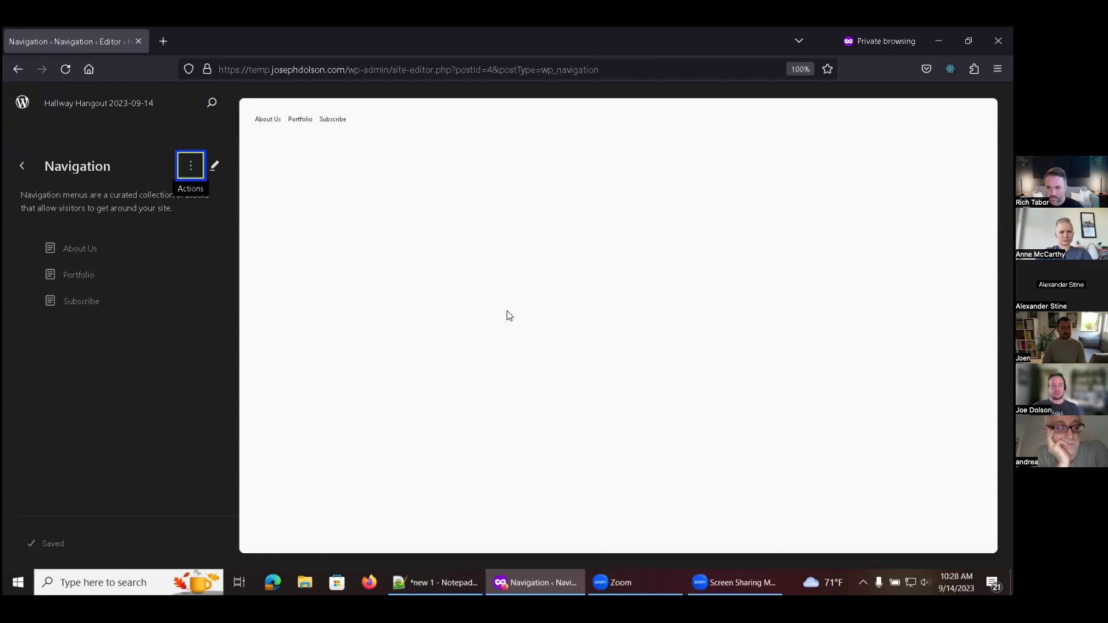
{"action": "key", "text": "shift+Tab"}
{"action": "key", "text": "Return"}
{"action": "key", "text": "Tab"}
{"action": "key", "text": "Tab"}
{"action": "key", "text": "Tab"}
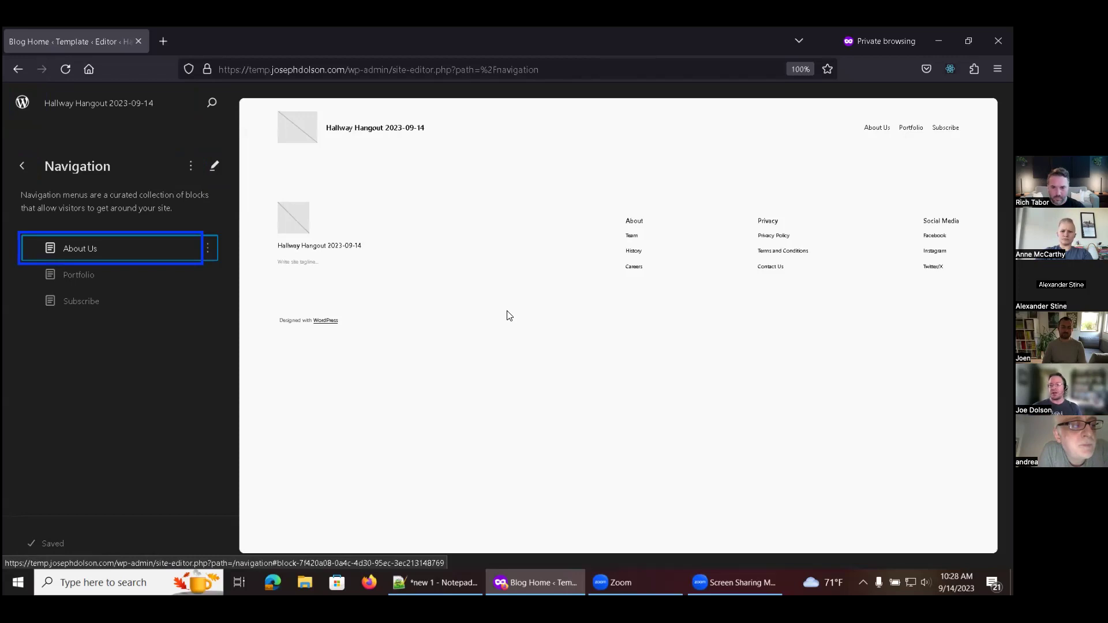
{"action": "key", "text": "shift+Tab"}
{"action": "key", "text": "shift+Tab"}
{"action": "key", "text": "shift+Tab"}
{"action": "key", "text": "Return"}
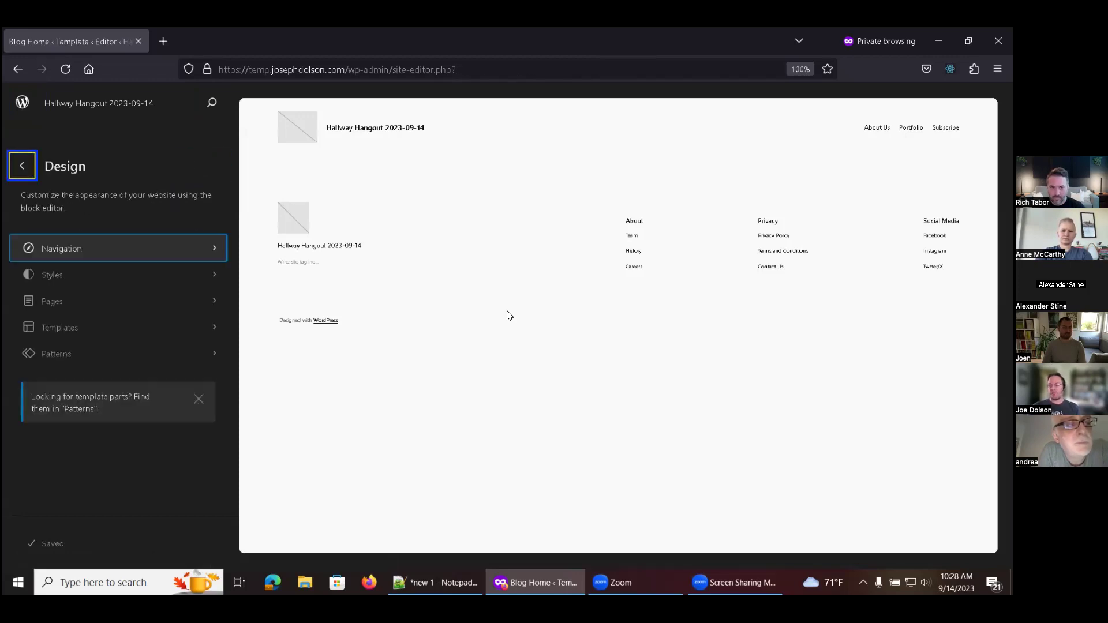
- Bring up the Templates section from the Design sidebar
{"action": "key", "text": "Down"}
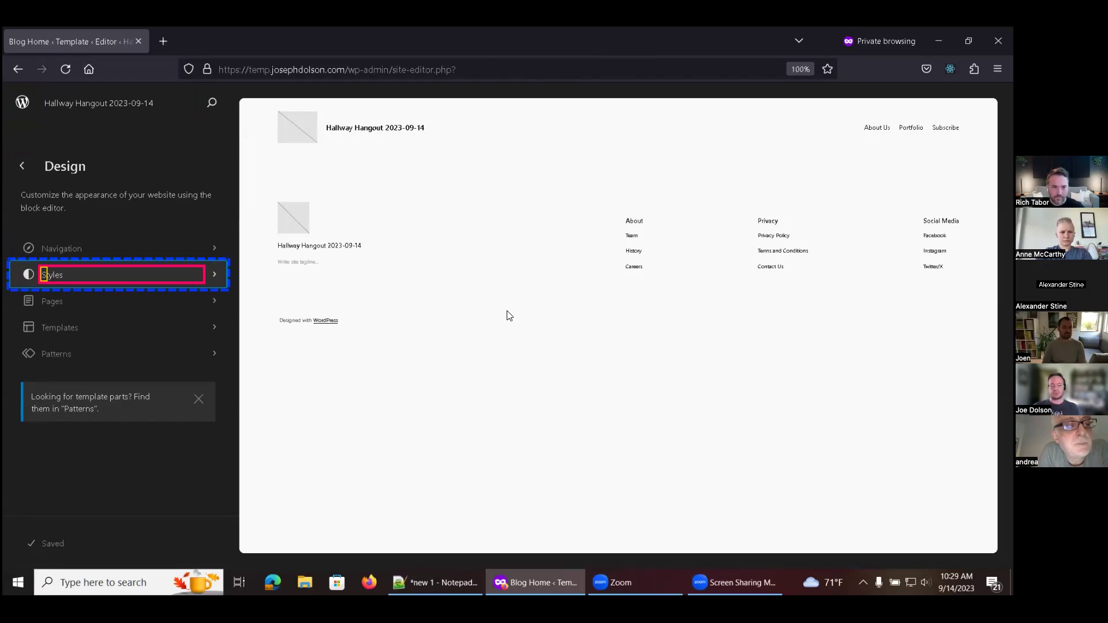
{"action": "key", "text": "Up"}
{"action": "key", "text": "Down"}
{"action": "key", "text": "Down"}
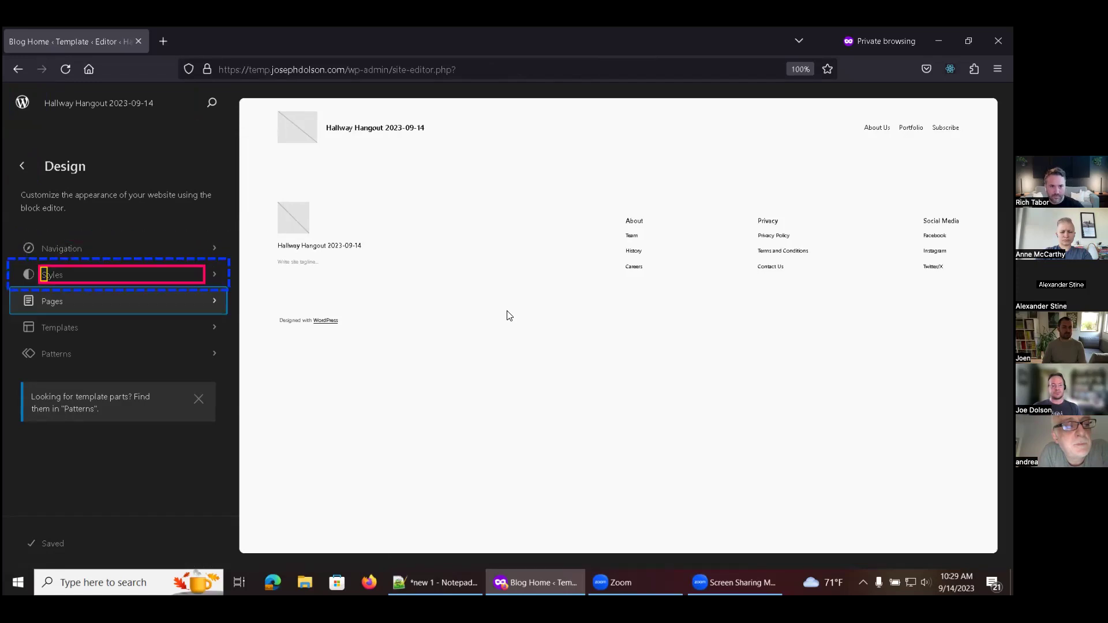
{"action": "key", "text": "Down"}
{"action": "key", "text": "Down"}
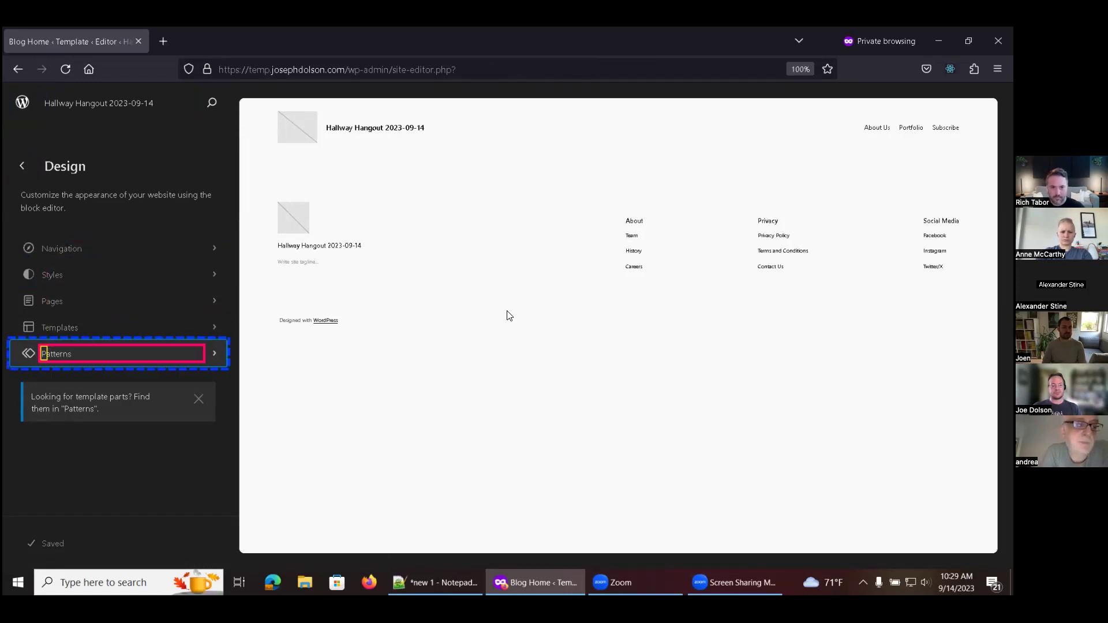
{"action": "key", "text": "Tab"}
{"action": "key", "text": "shift+Tab"}
{"action": "key", "text": "Up"}
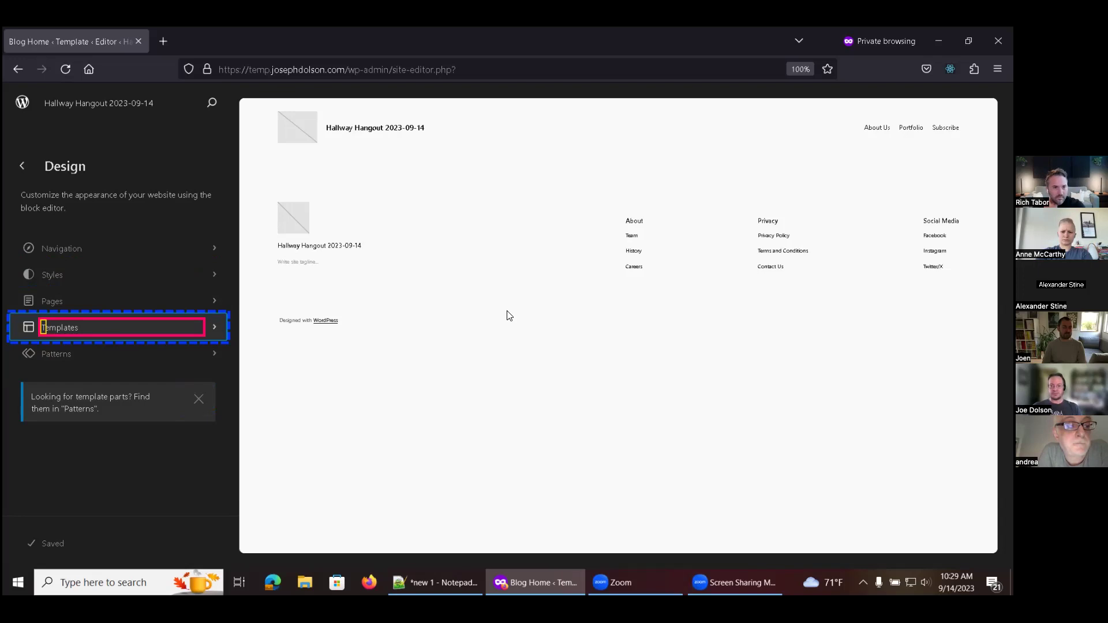
{"action": "key", "text": "Return"}
- Browse the templates list: All Archives, Blog Home, Page No Title, Pages, Search Results
{"action": "key", "text": "Tab"}
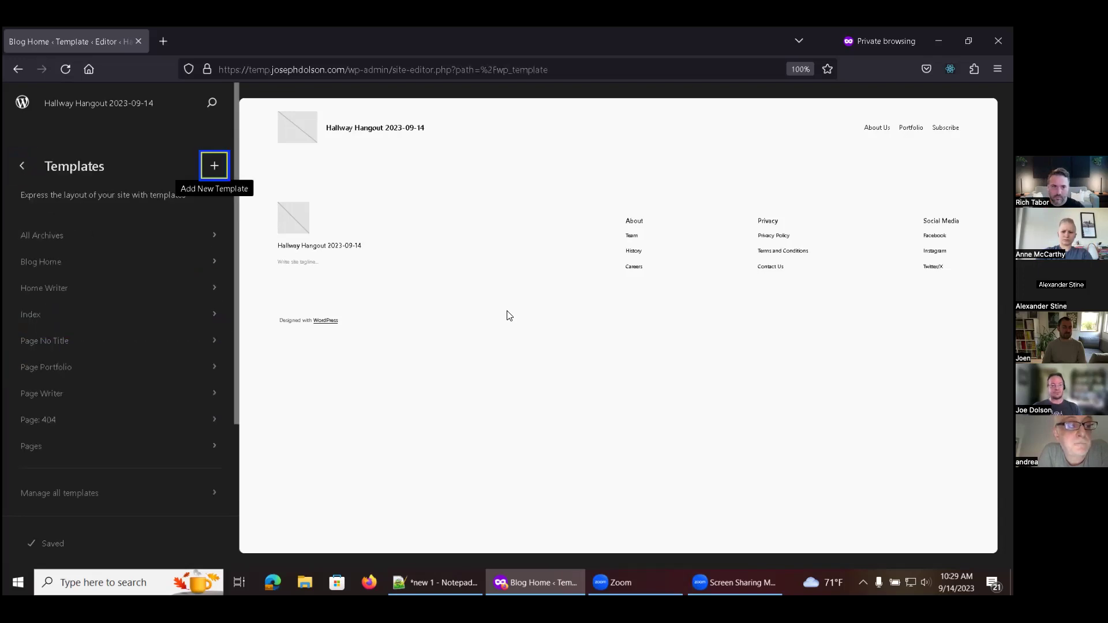
{"action": "key", "text": "shift+Tab"}
{"action": "key", "text": "Tab"}
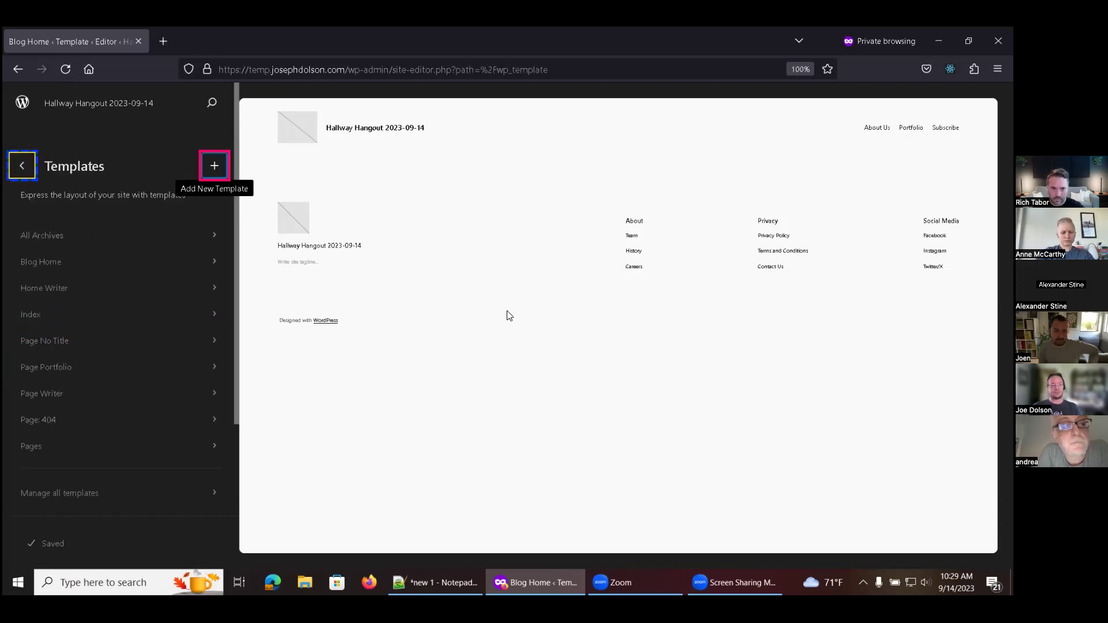
{"action": "key", "text": "Tab"}
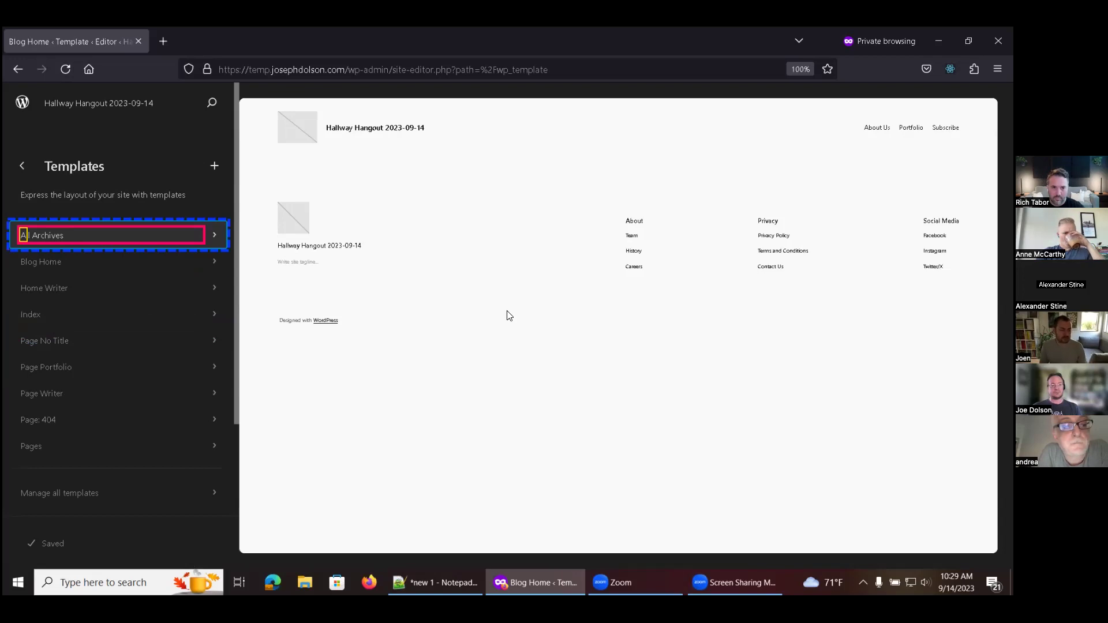
{"action": "key", "text": "Tab"}
{"action": "key", "text": "Tab"}
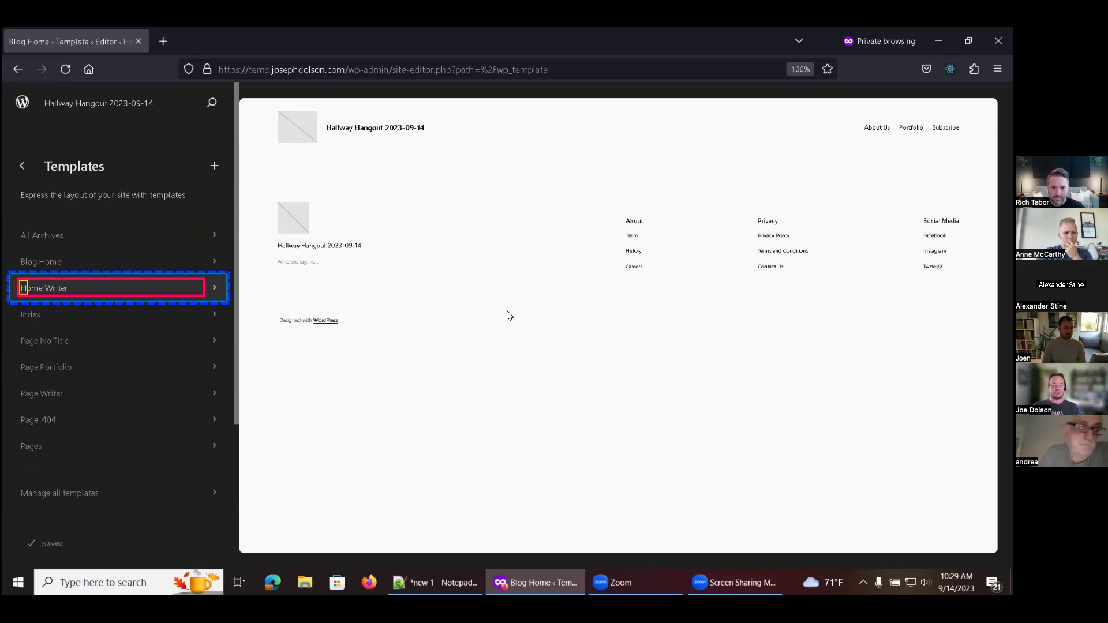
{"action": "key", "text": "Tab"}
{"action": "key", "text": "Tab"}
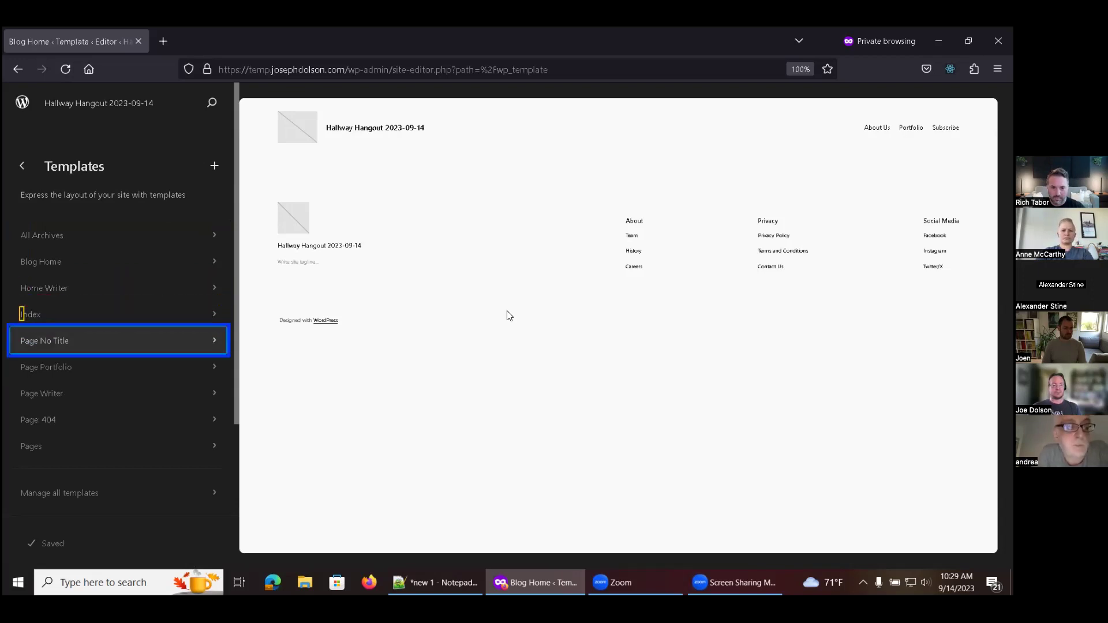
{"action": "key", "text": "Tab"}
{"action": "key", "text": "Tab"}
{"action": "key", "text": "Tab"}
{"action": "key", "text": "Tab"}
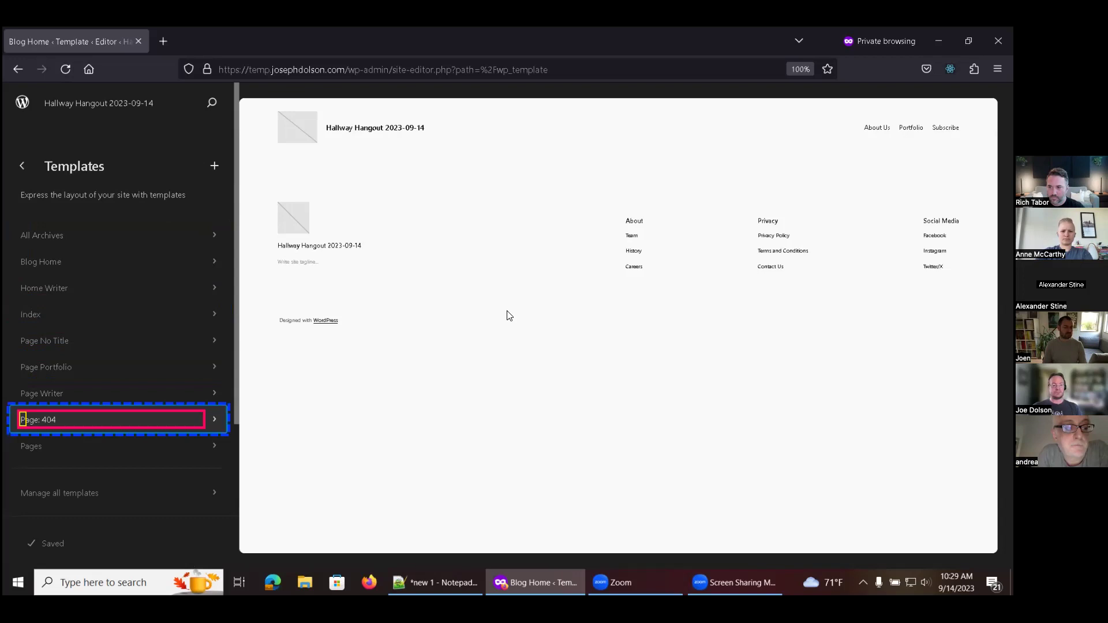
{"action": "key", "text": "Tab"}
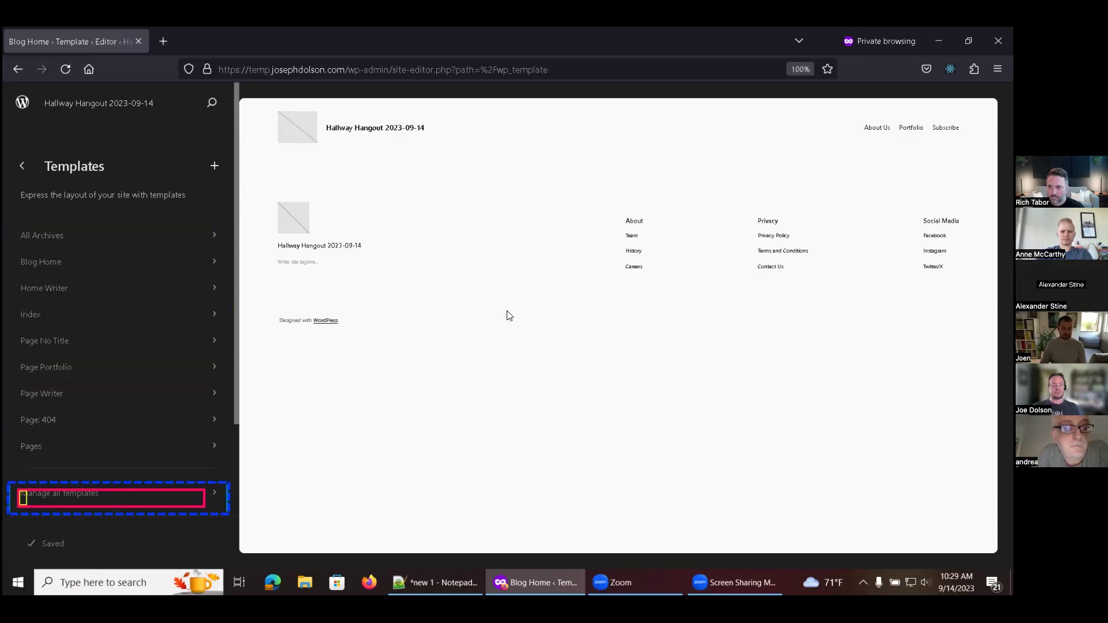
{"action": "key", "text": "shift+Tab"}
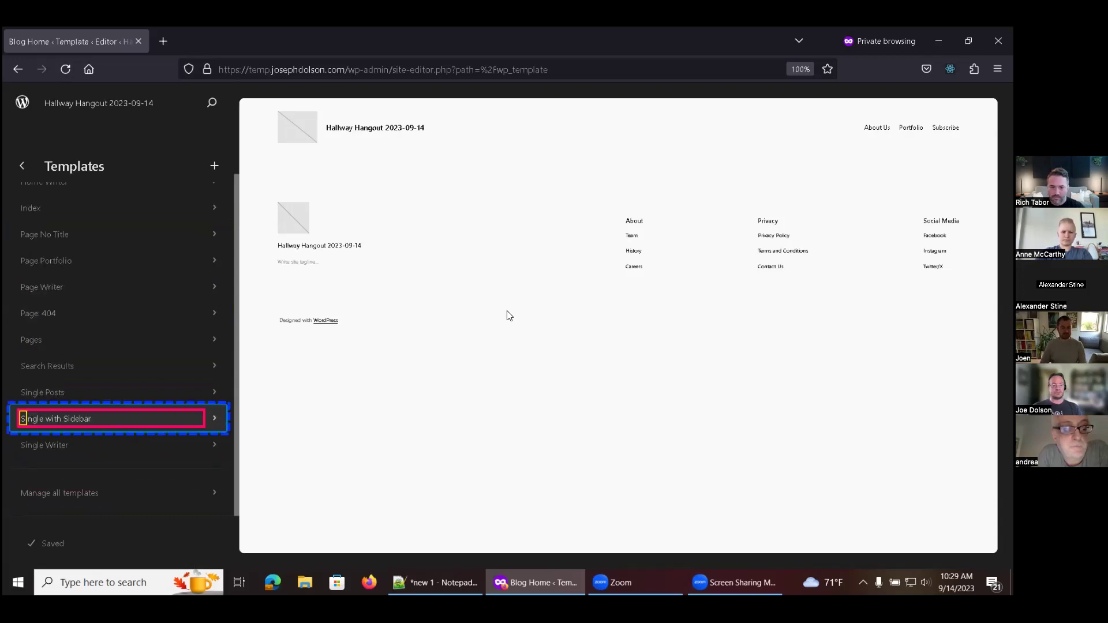
{"action": "key", "text": "Tab"}
{"action": "key", "text": "Tab"}
{"action": "key", "text": "Tab"}
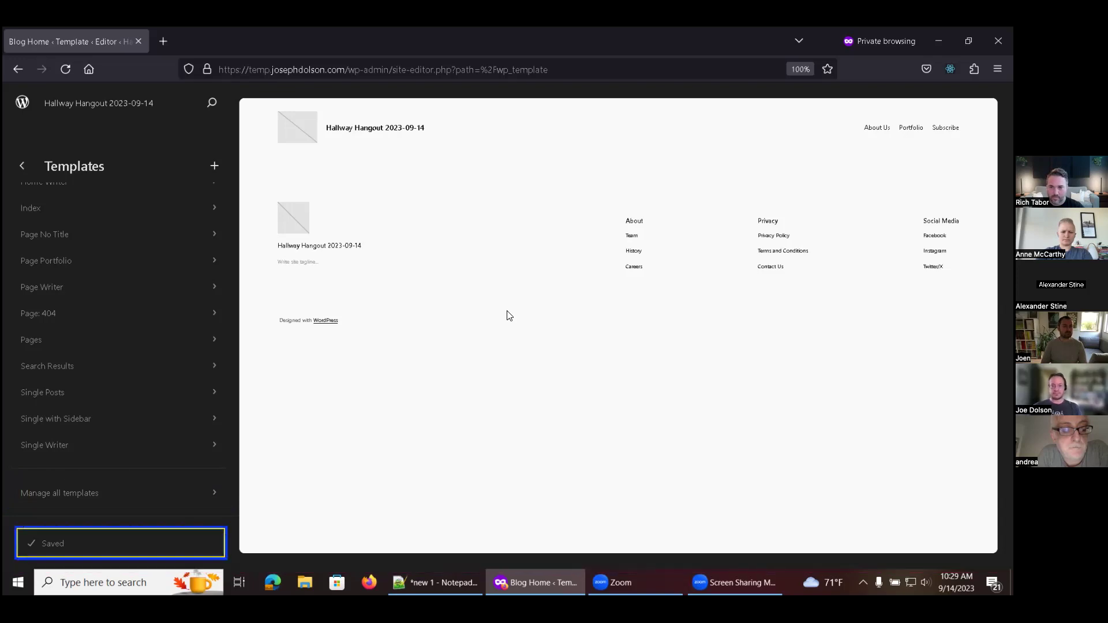
{"action": "key", "text": "shift+Tab"}
{"action": "key", "text": "shift+Tab"}
{"action": "key", "text": "shift+Tab"}
{"action": "key", "text": "shift+Tab"}
{"action": "key", "text": "shift+Tab"}
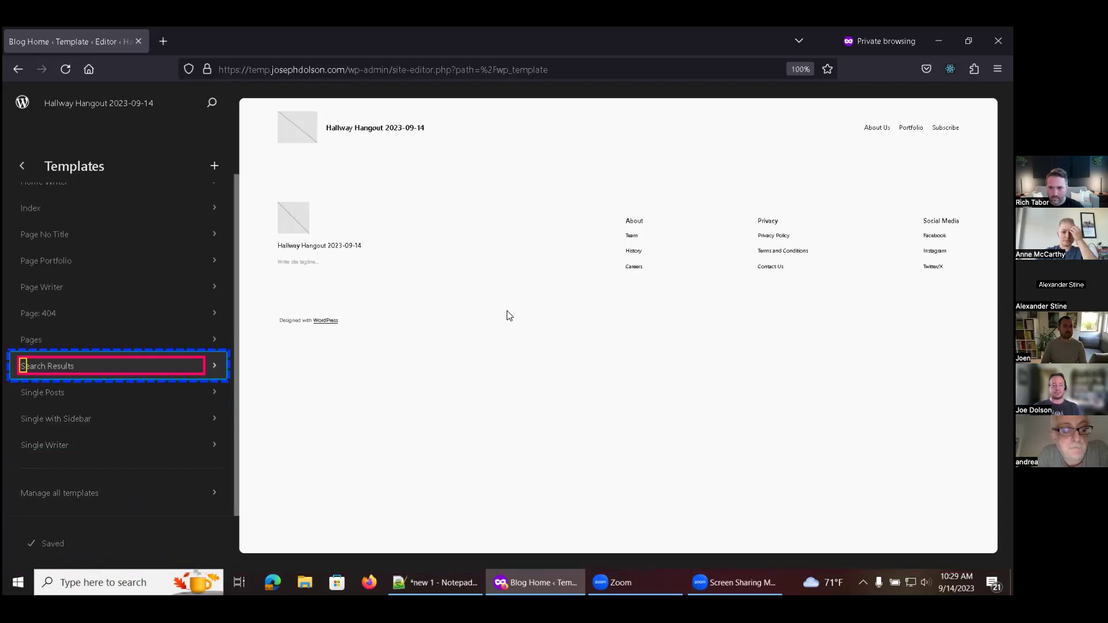
{"action": "key", "text": "shift+Tab"}
{"action": "key", "text": "shift+Tab"}
{"action": "key", "text": "shift+Tab"}
{"action": "key", "text": "shift+Tab"}
{"action": "key", "text": "shift+Tab"}
{"action": "key", "text": "shift+Tab"}
{"action": "key", "text": "shift+Tab"}
{"action": "key", "text": "shift+Tab"}
{"action": "key", "text": "shift+Tab"}
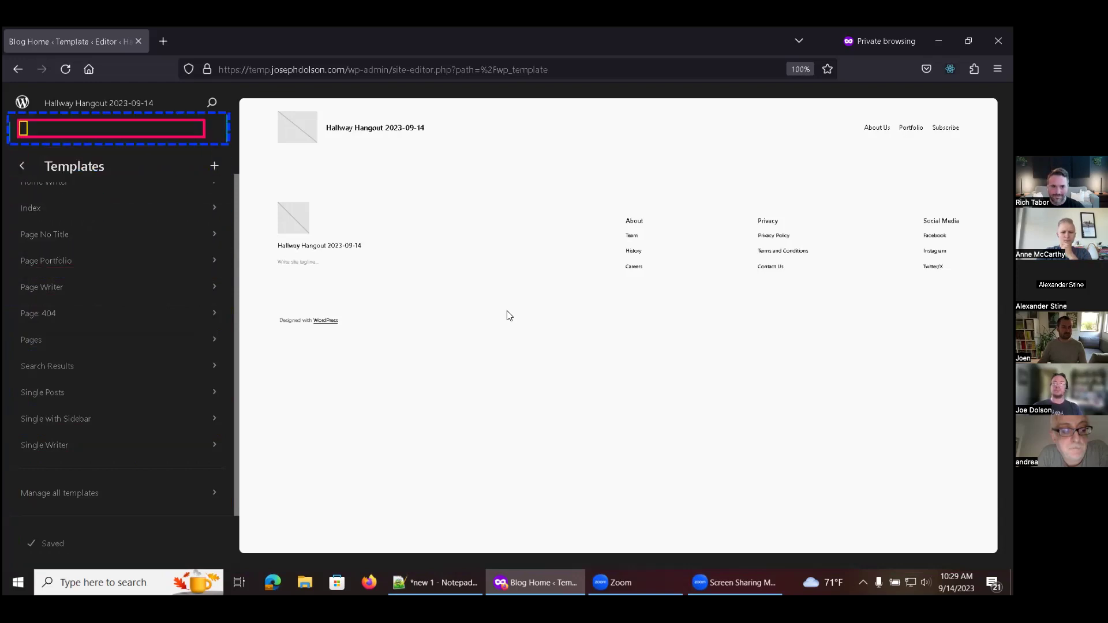
{"action": "key", "text": "Tab"}
{"action": "key", "text": "Tab"}
{"action": "key", "text": "shift+Tab"}
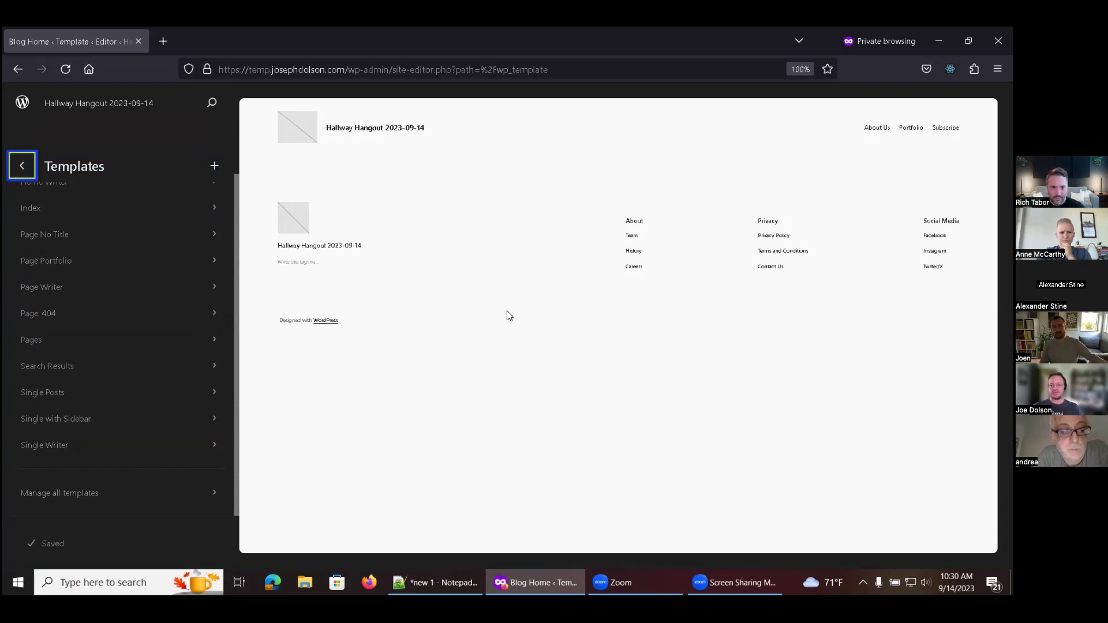
- Return to Design, enter Patterns, and browse the My patterns, Banners and Text categories
{"action": "key", "text": "Return"}
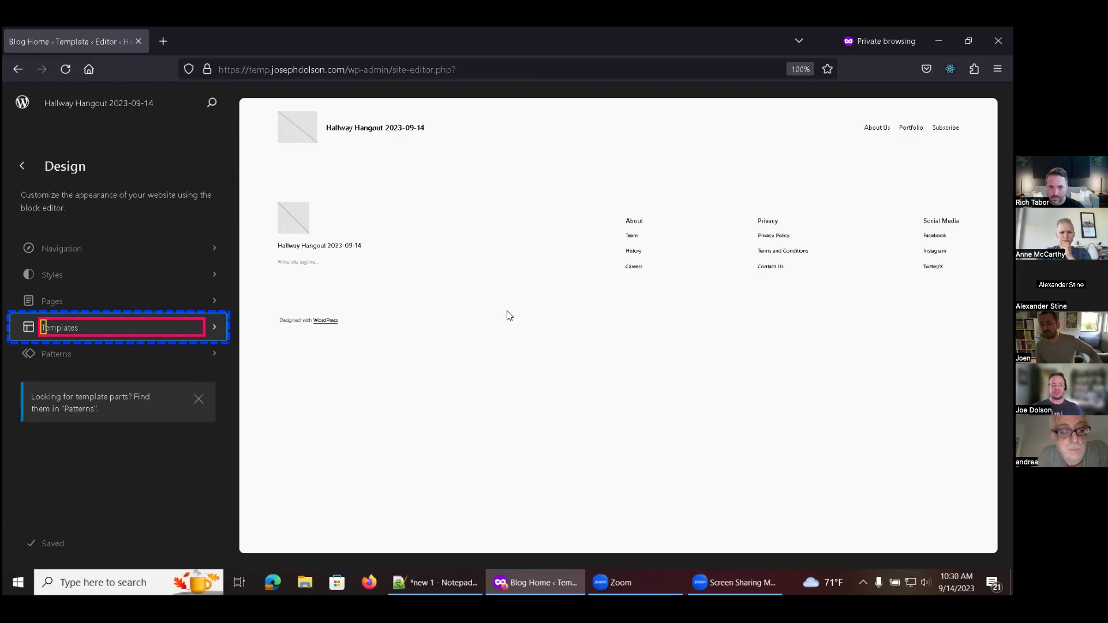
{"action": "key", "text": "Tab"}
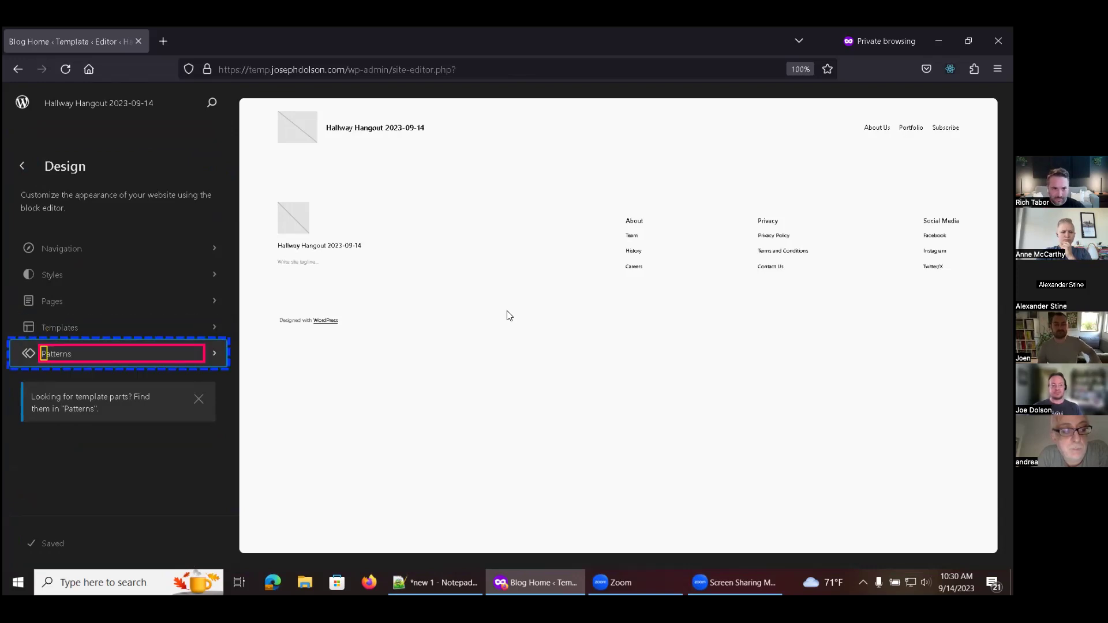
{"action": "key", "text": "Return"}
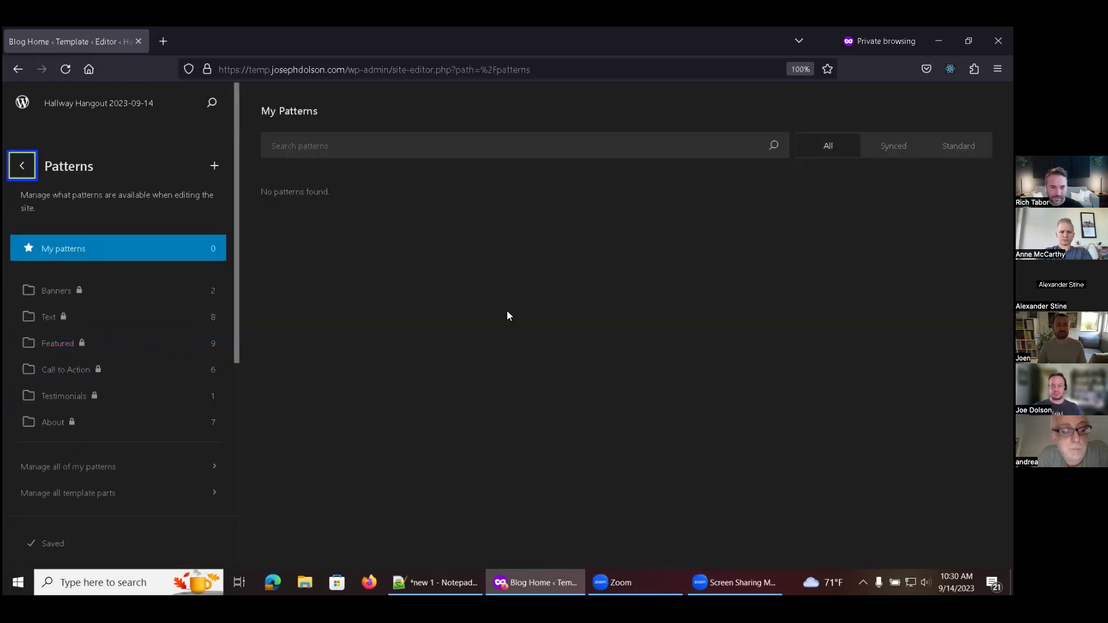
{"action": "key", "text": "Tab"}
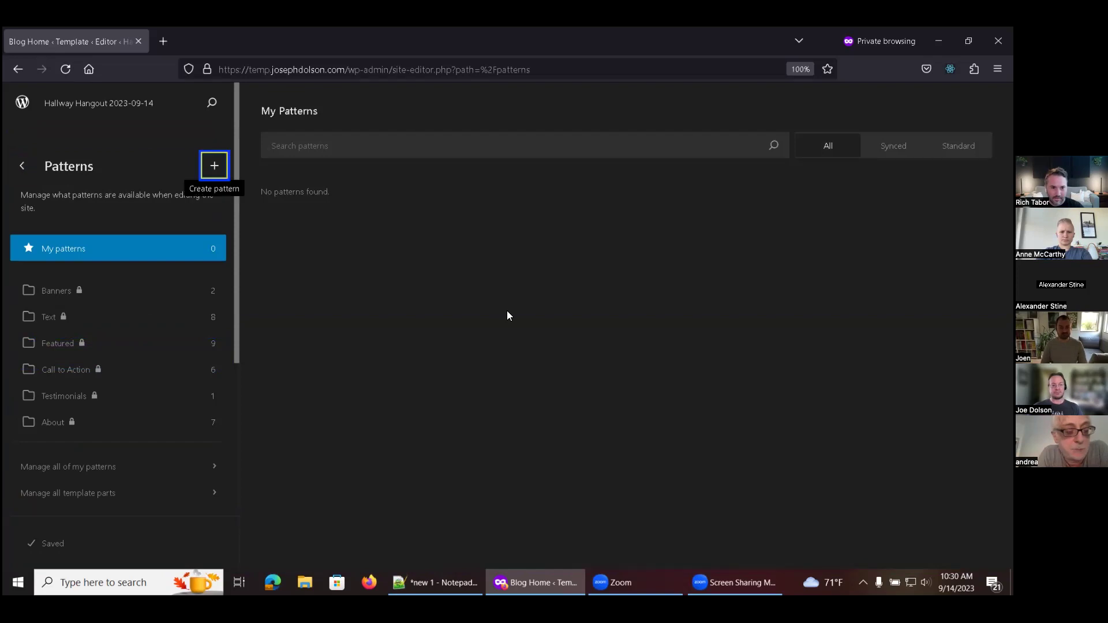
{"action": "key", "text": "Tab"}
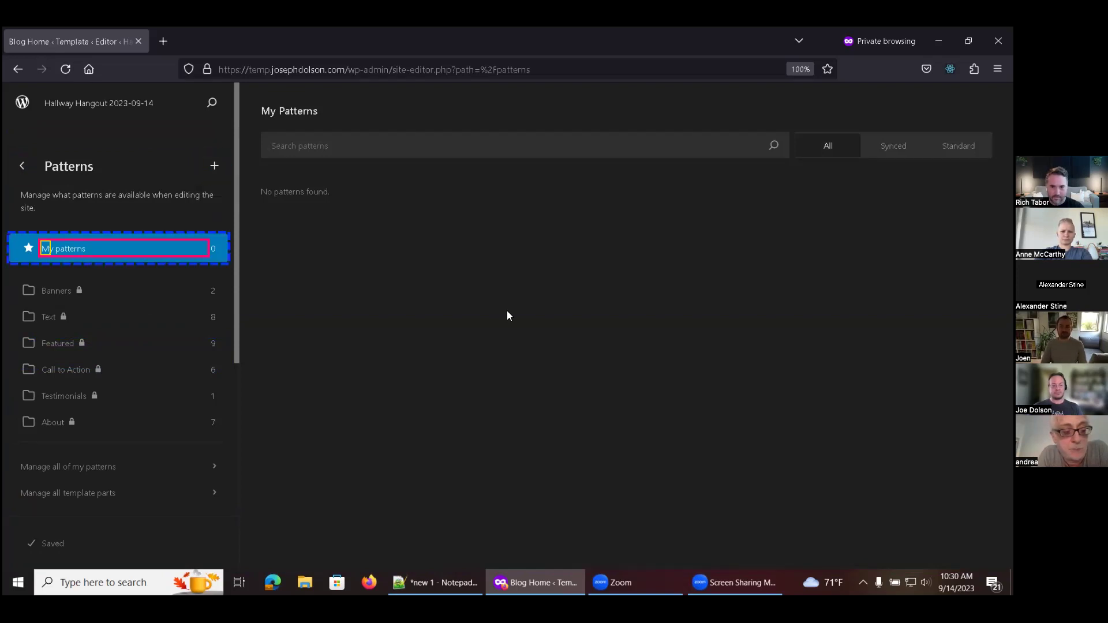
{"action": "key", "text": "Tab"}
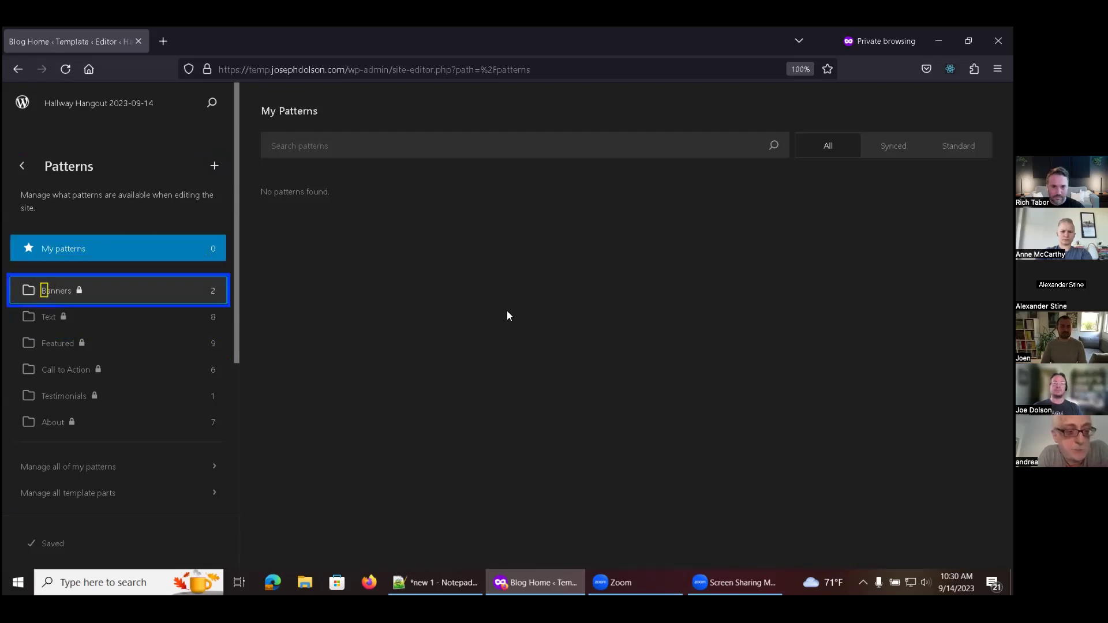
{"action": "key", "text": "Tab"}
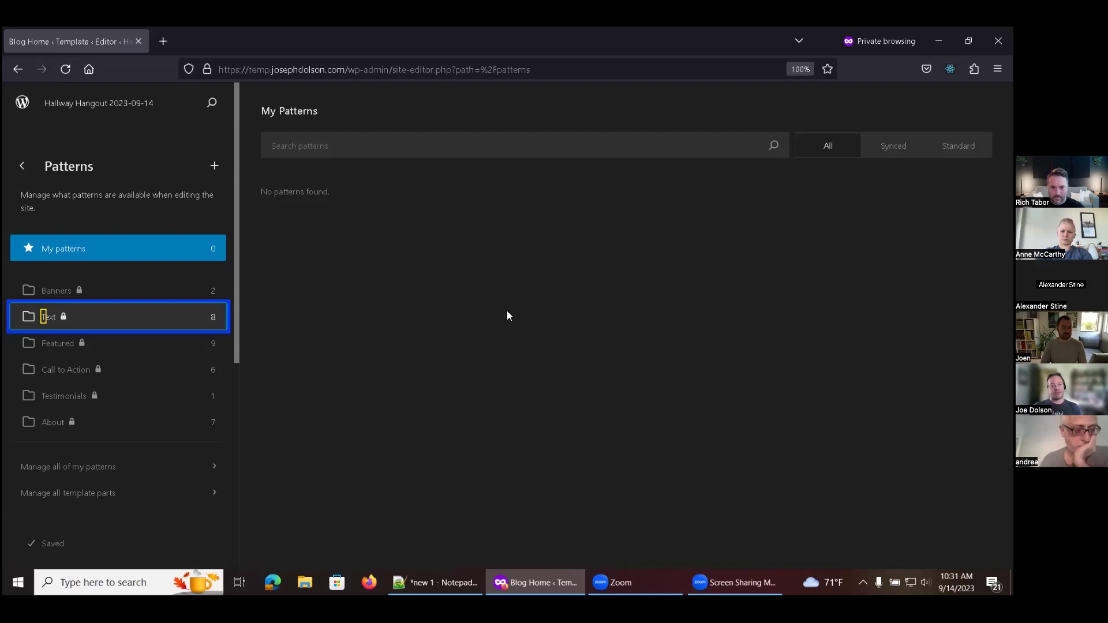
{"action": "key", "text": "Up"}
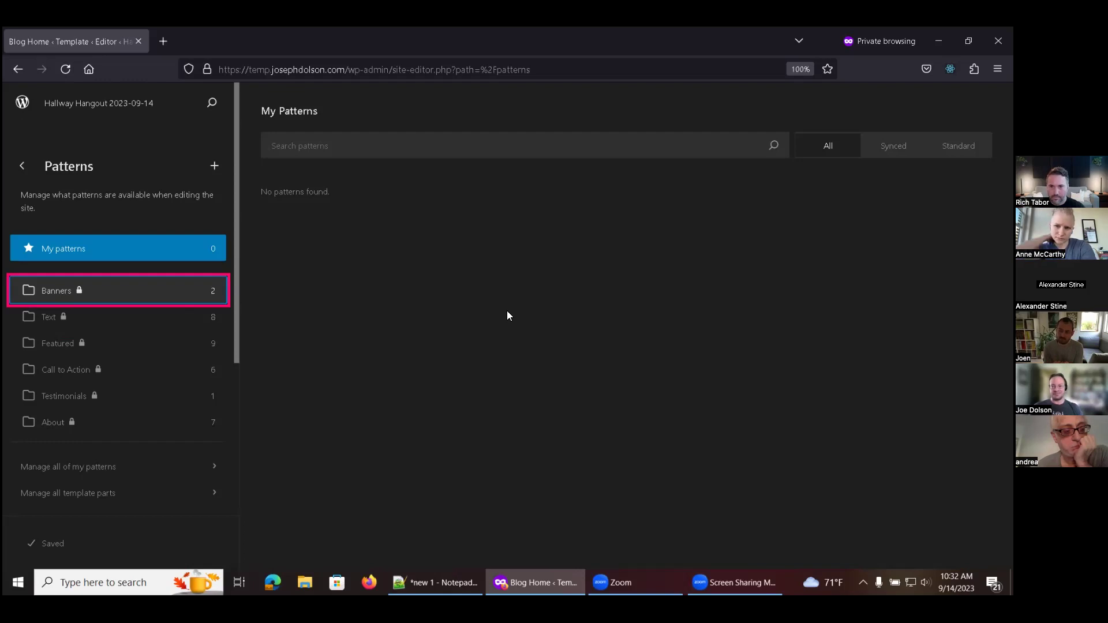
- Move further down the Patterns sidebar past the pattern categories toward Template Parts
{"action": "key", "text": "Tab"}
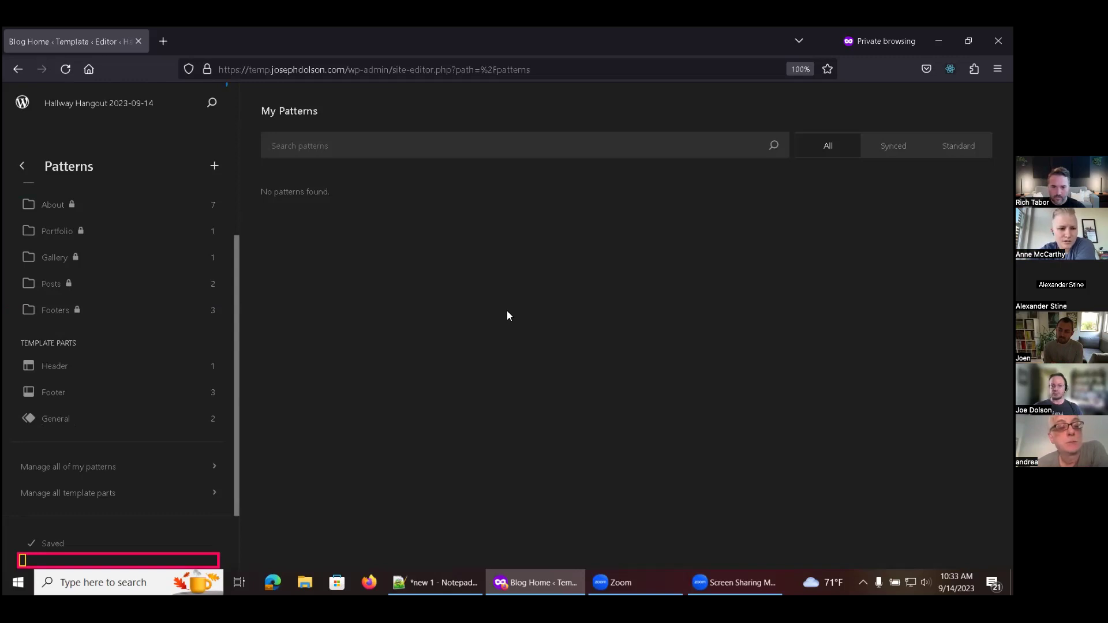
- Select the Header category under Template Parts, which holds one Header part
{"action": "key", "text": "Tab"}
{"action": "key", "text": "Right"}
{"action": "key", "text": "Down"}
{"action": "key", "text": "Down"}
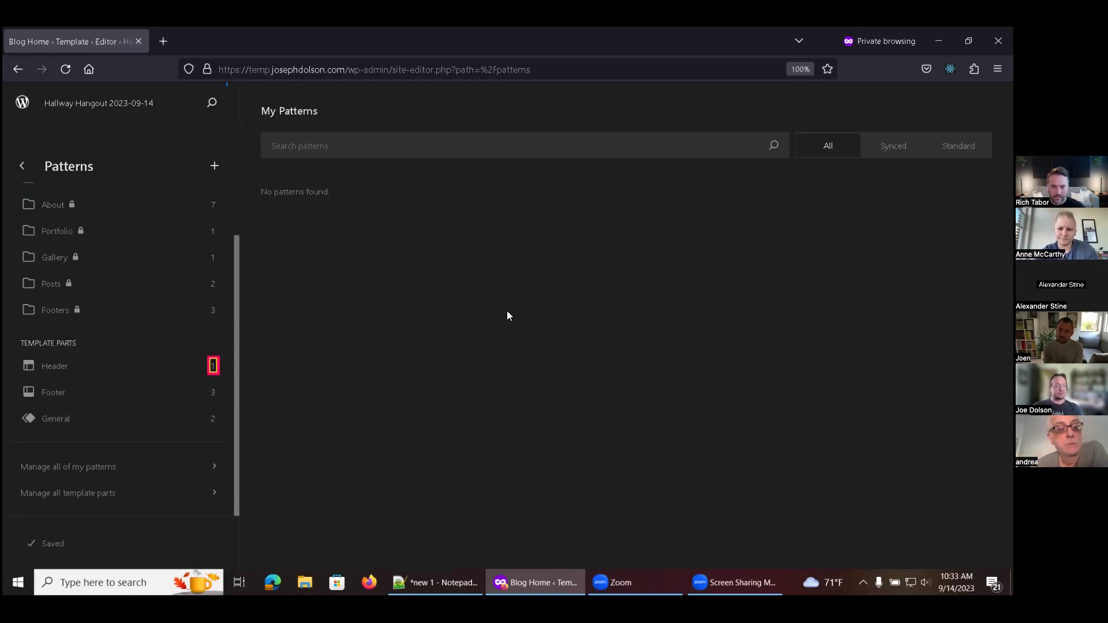
{"action": "key", "text": "Up"}
{"action": "key", "text": "Up"}
{"action": "key", "text": "Return"}
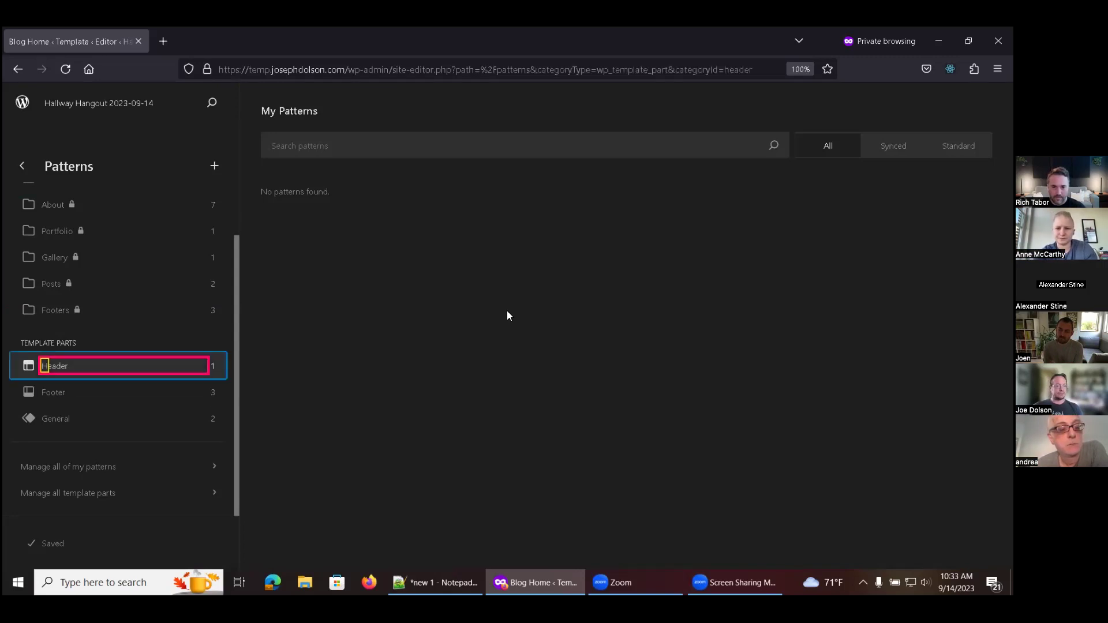
{"action": "key", "text": "Down"}
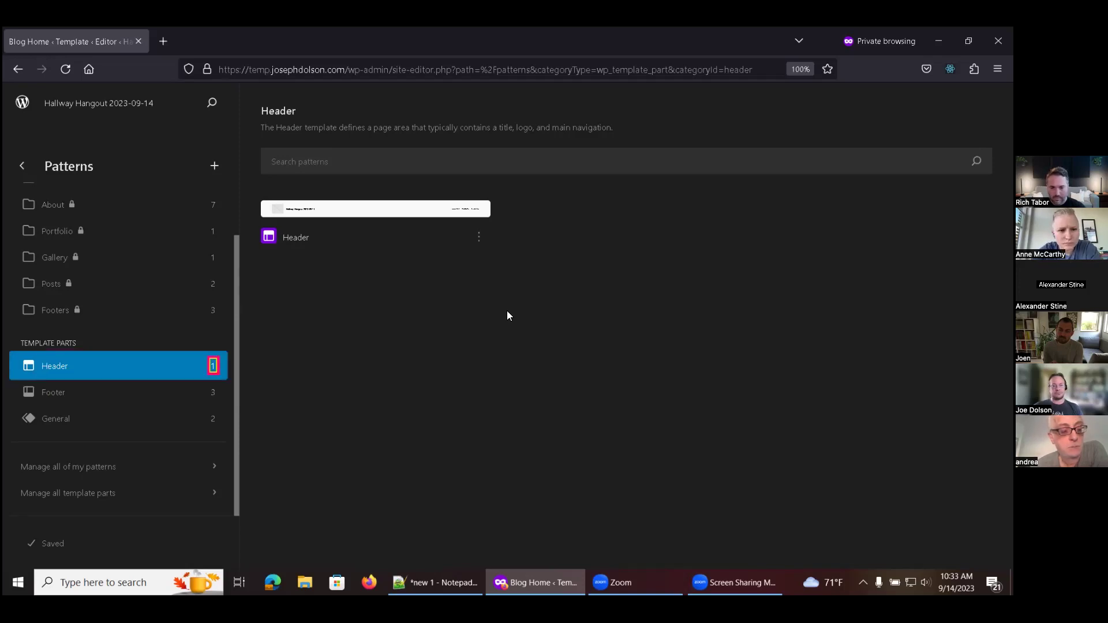
- Check the Footer and General part counts and read the Header category description
{"action": "key", "text": "Down"}
{"action": "key", "text": "Down"}
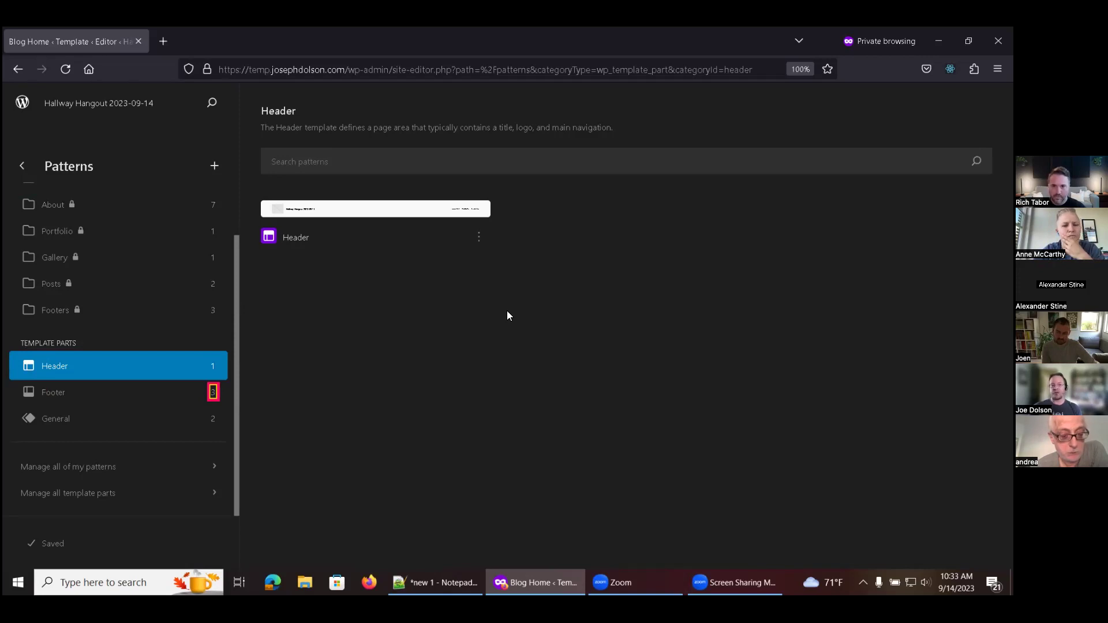
{"action": "key", "text": "Down"}
{"action": "key", "text": "Down"}
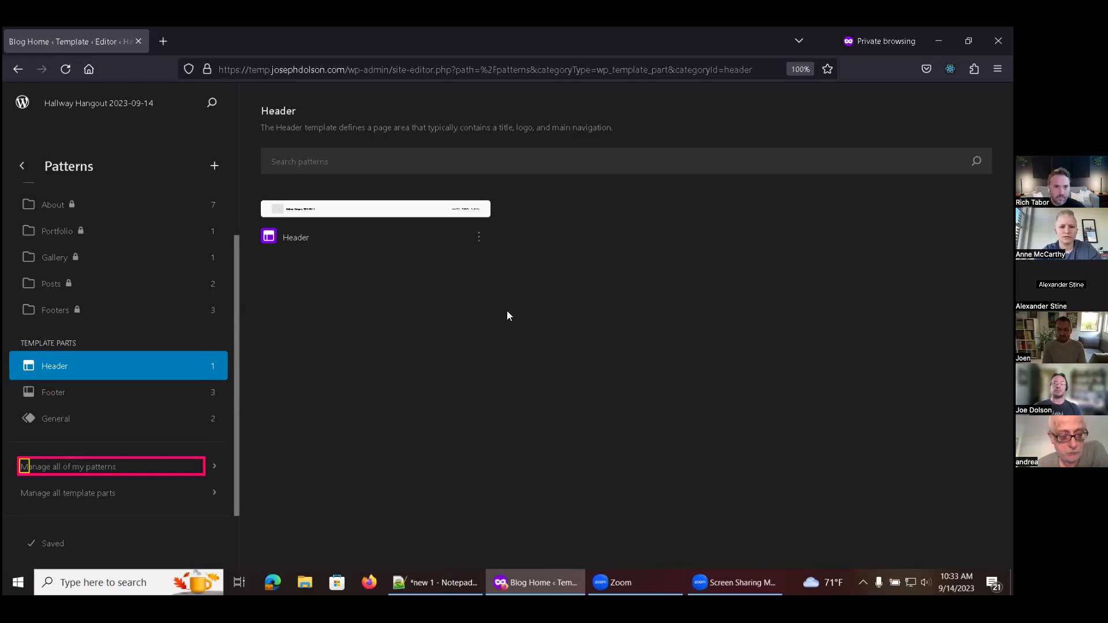
{"action": "key", "text": "Tab"}
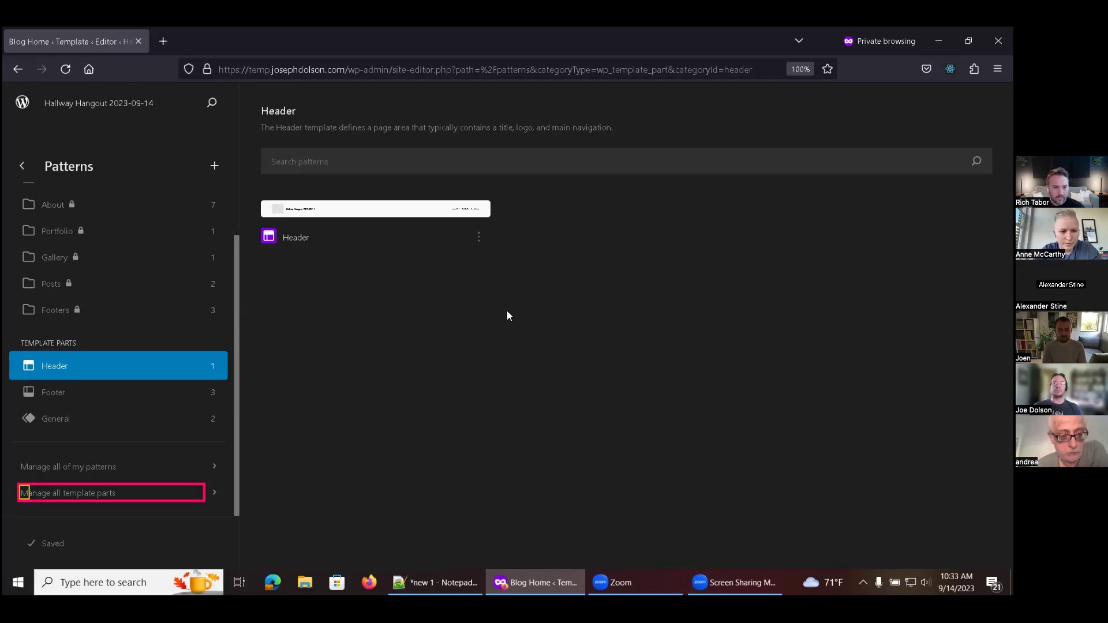
{"action": "key", "text": "Tab"}
{"action": "key", "text": "Tab"}
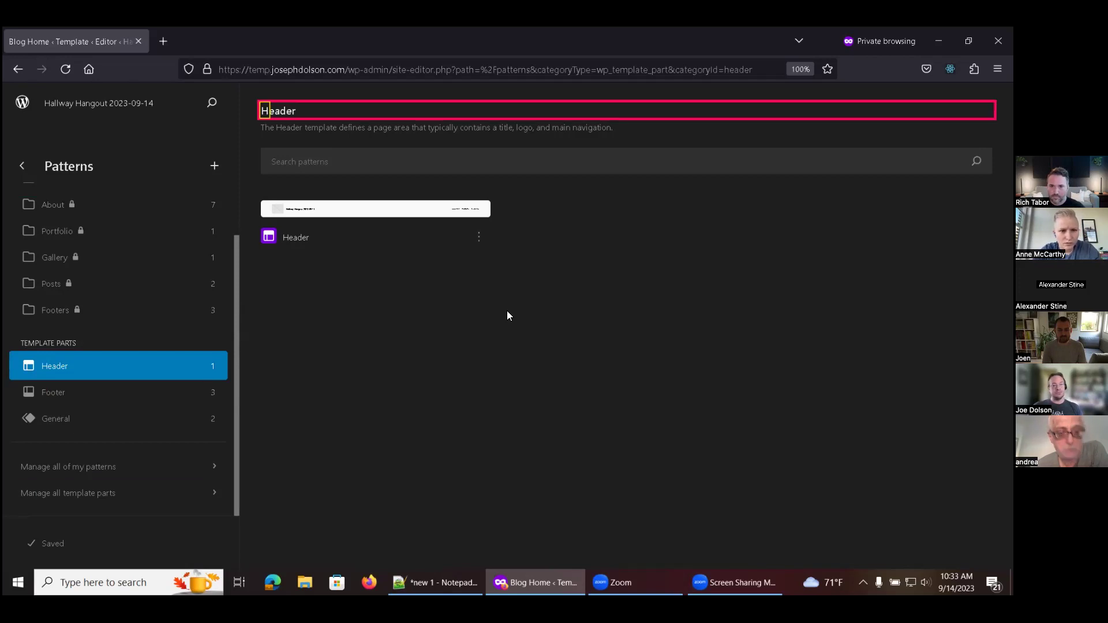
{"action": "key", "text": "Tab"}
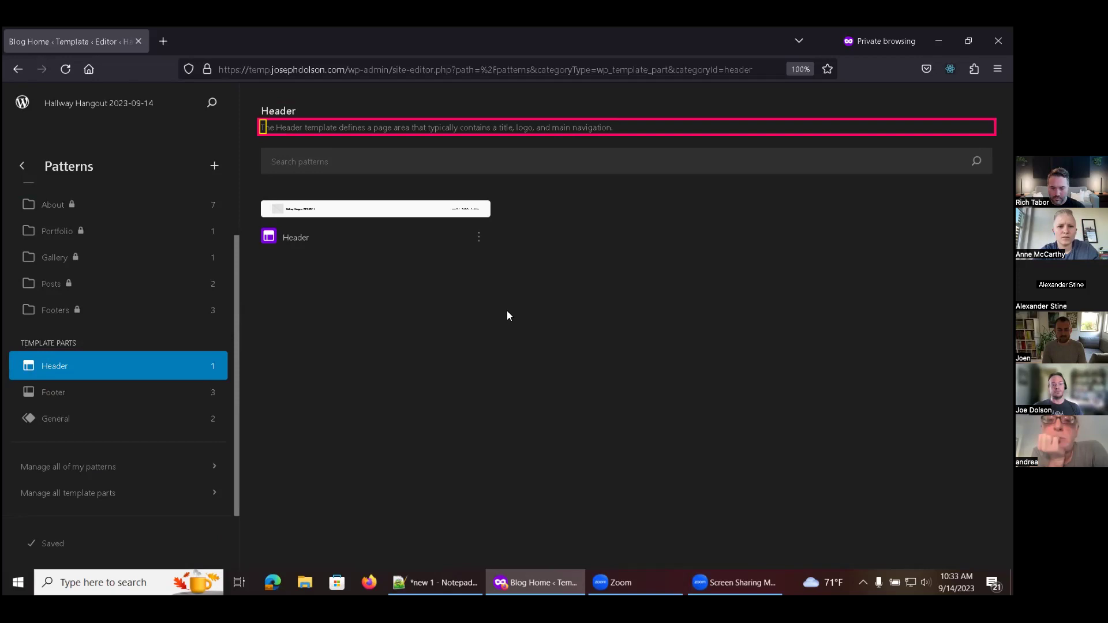
{"action": "key", "text": "Tab"}
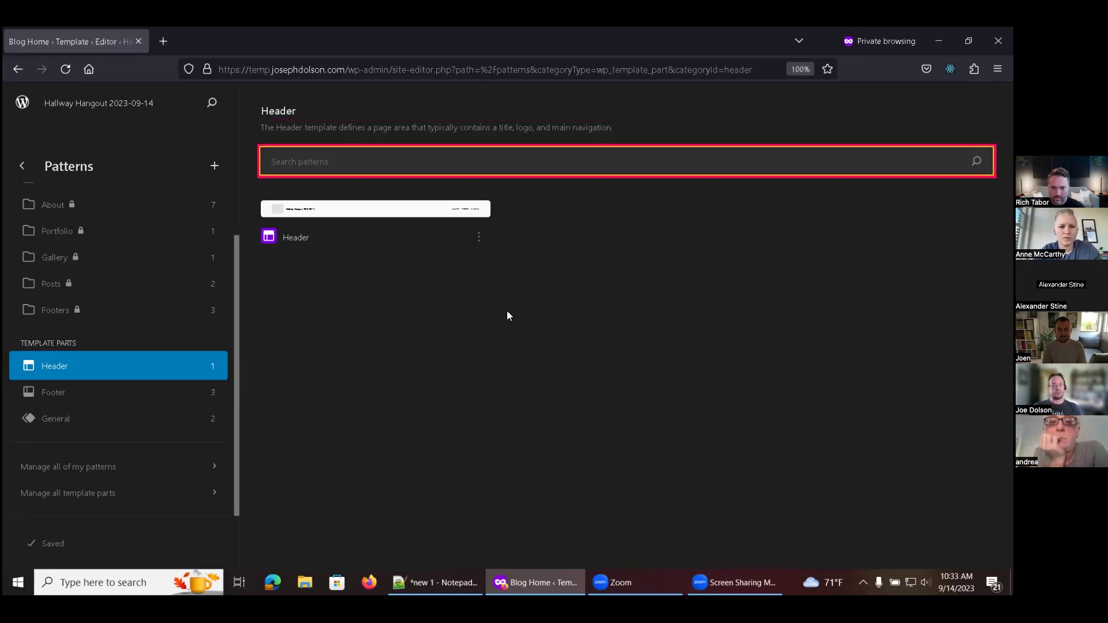
- Launch the Header template part from its preview card in the Header list
{"action": "key", "text": "Tab"}
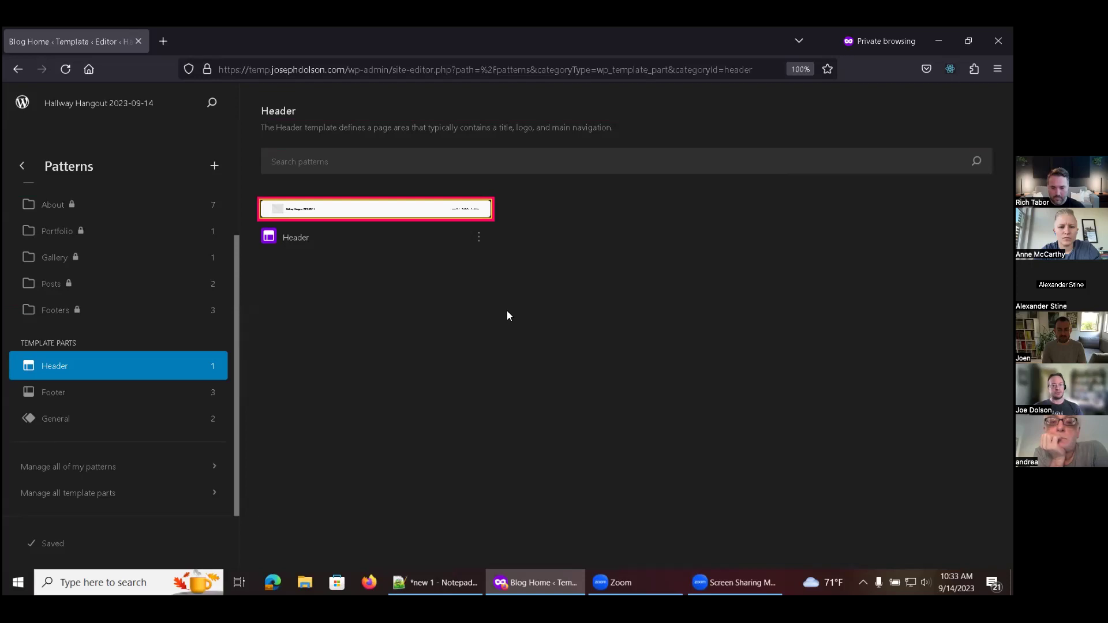
{"action": "key", "text": "Tab"}
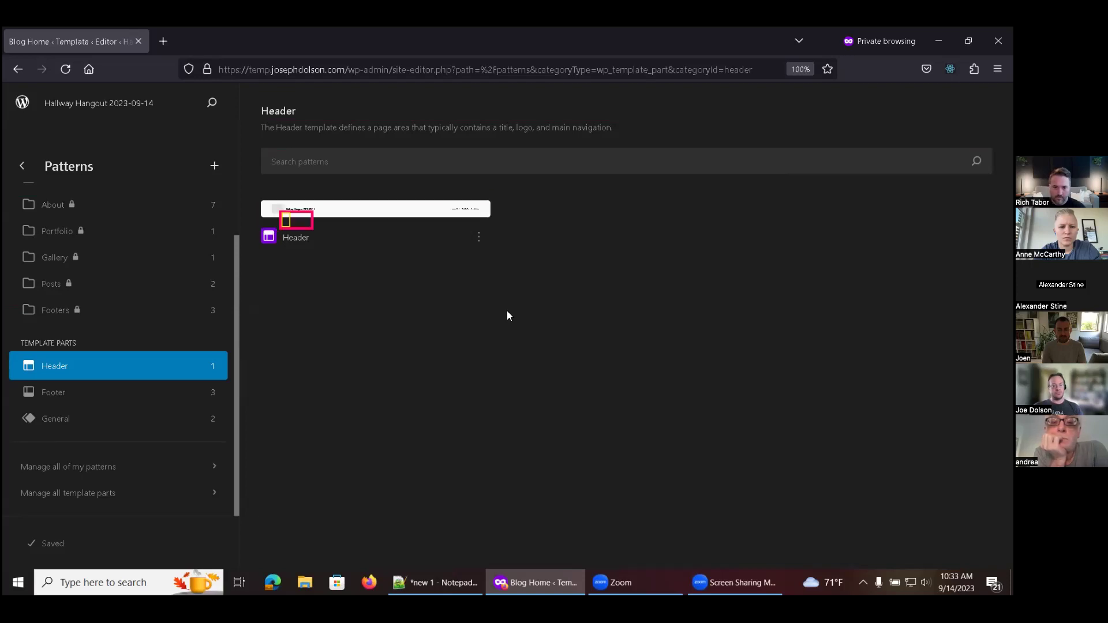
{"action": "key", "text": "Tab"}
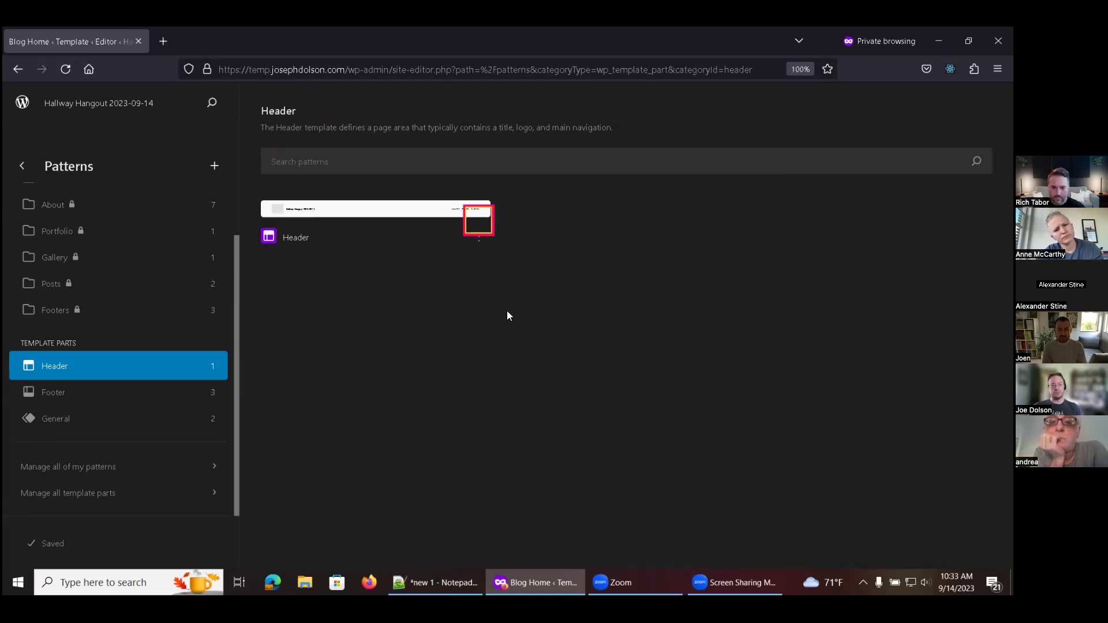
{"action": "key", "text": "Tab"}
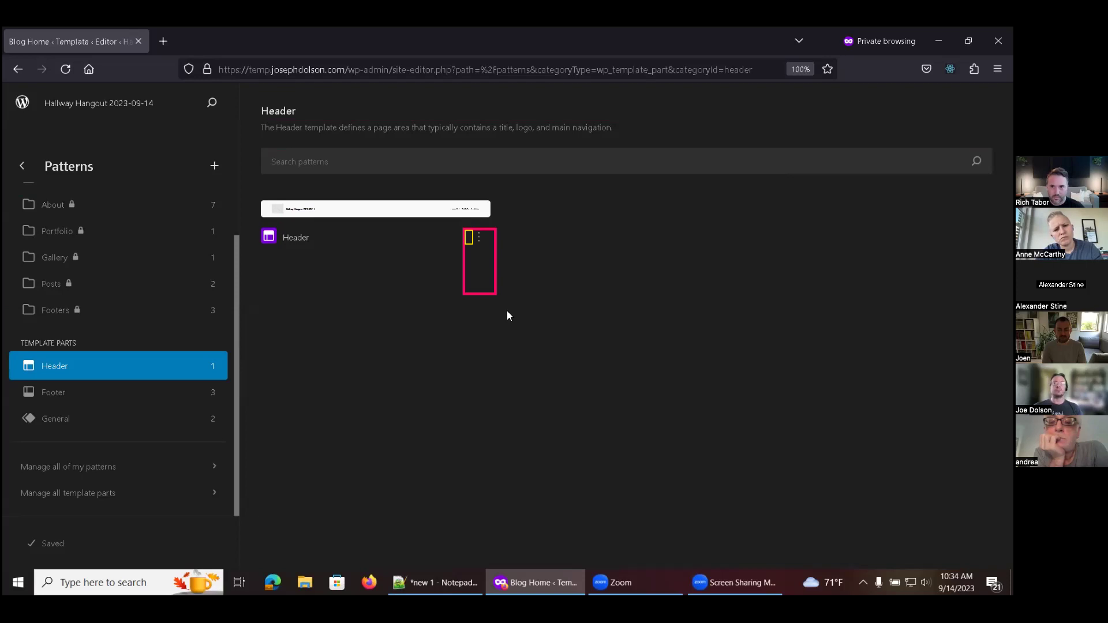
{"action": "key", "text": "shift+Tab"}
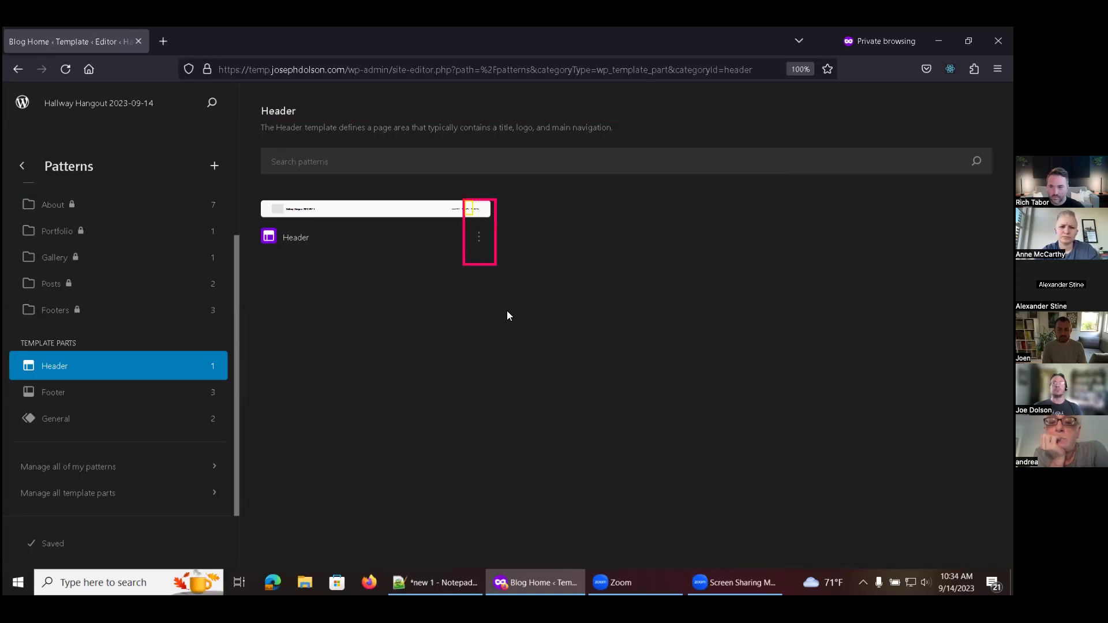
{"action": "key", "text": "shift+Tab"}
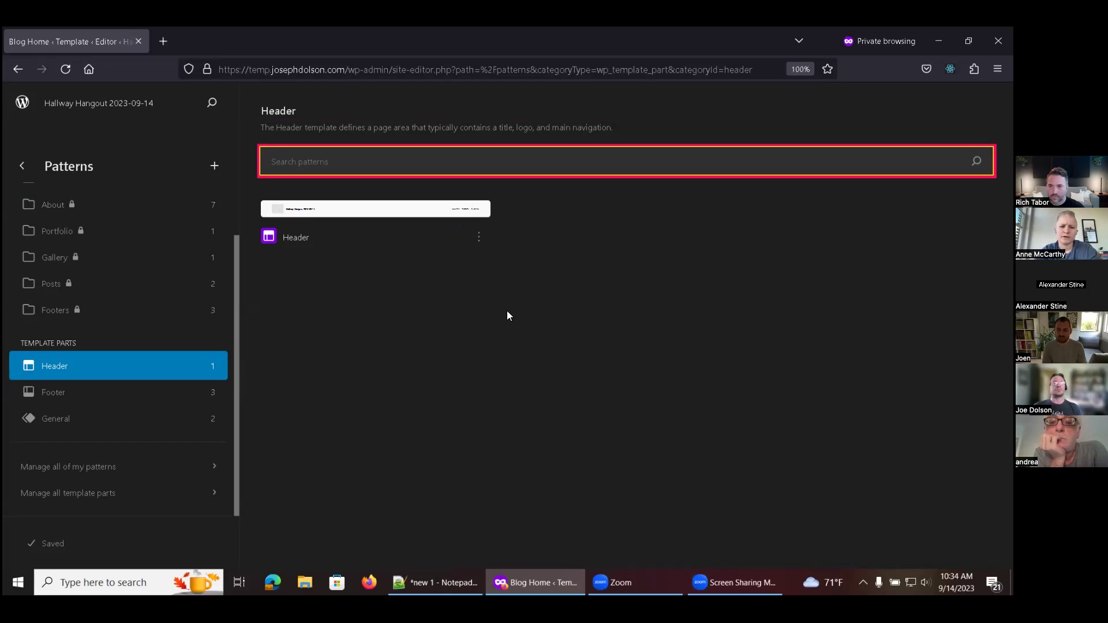
{"action": "key", "text": "Tab"}
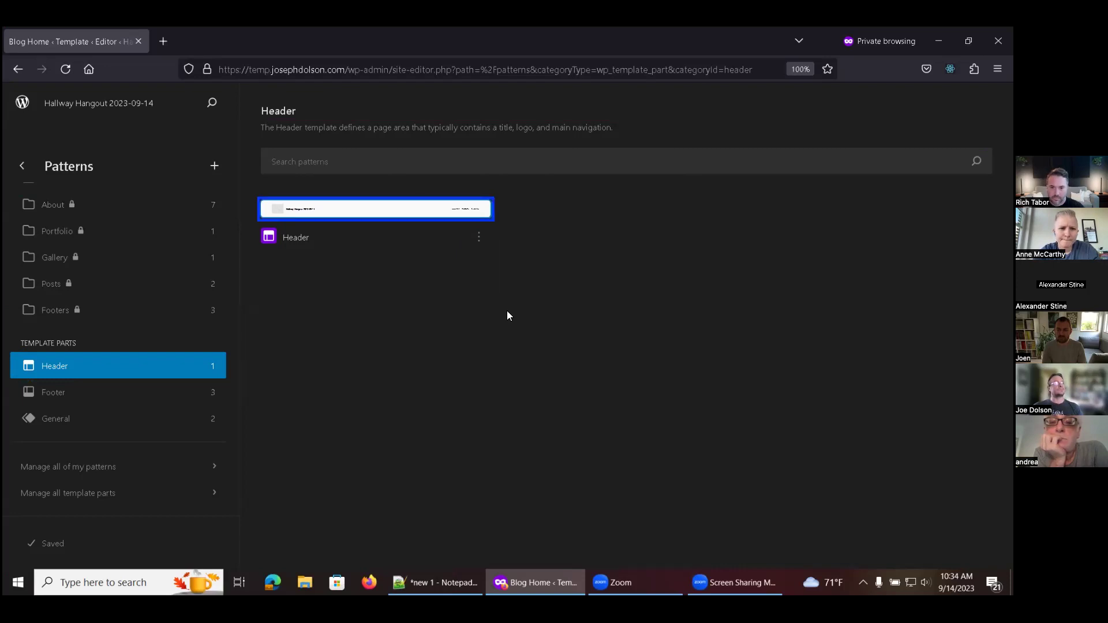
{"action": "key", "text": "Tab"}
{"action": "key", "text": "shift+Tab"}
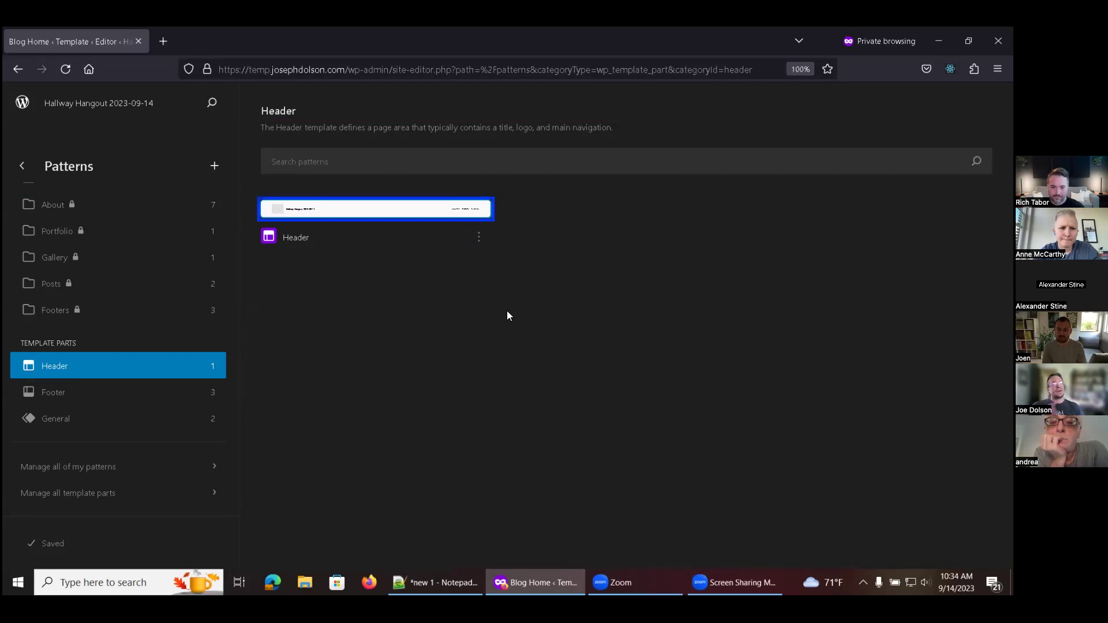
{"action": "key", "text": "Tab"}
{"action": "key", "text": "shift+Tab"}
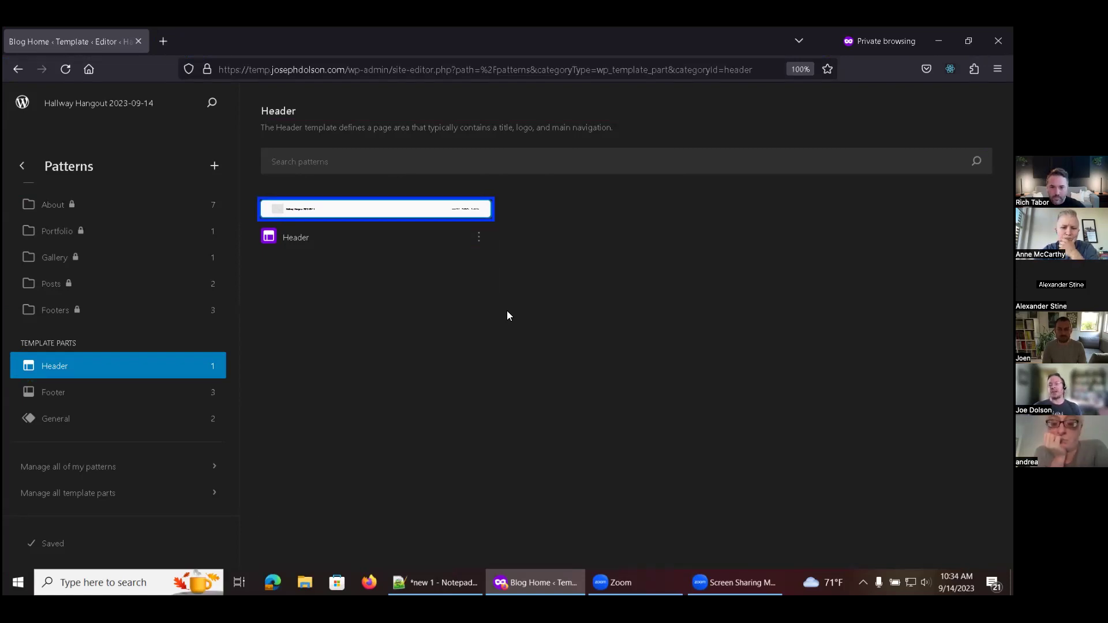
{"action": "key", "text": "Return"}
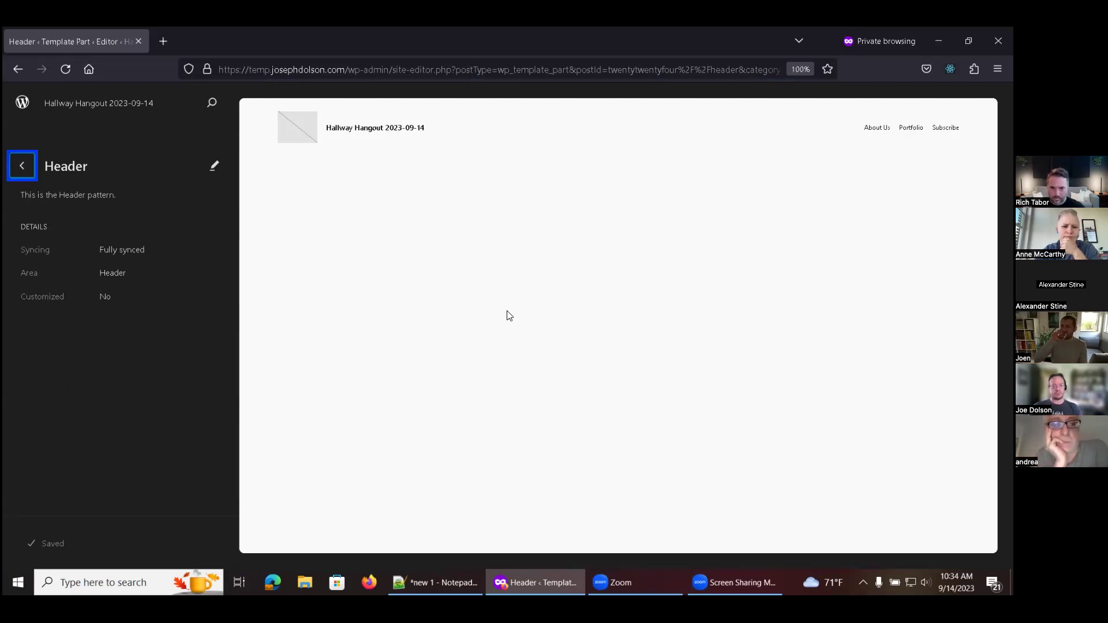
- Bring the Header template part into the block editor using the Edit pencil
{"action": "key", "text": "Tab"}
{"action": "key", "text": "Tab"}
{"action": "key", "text": "shift+Tab"}
{"action": "key", "text": "Return"}
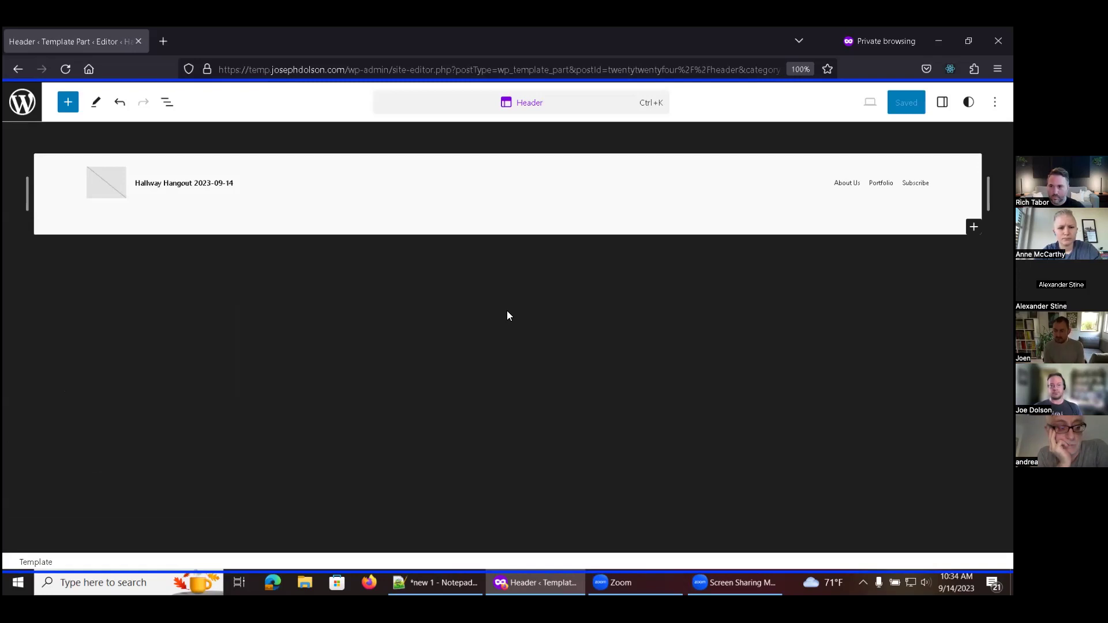
- Select the Site Logo block via the header Group and nested Rows, then enter edit mode
{"action": "key", "text": "Tab"}
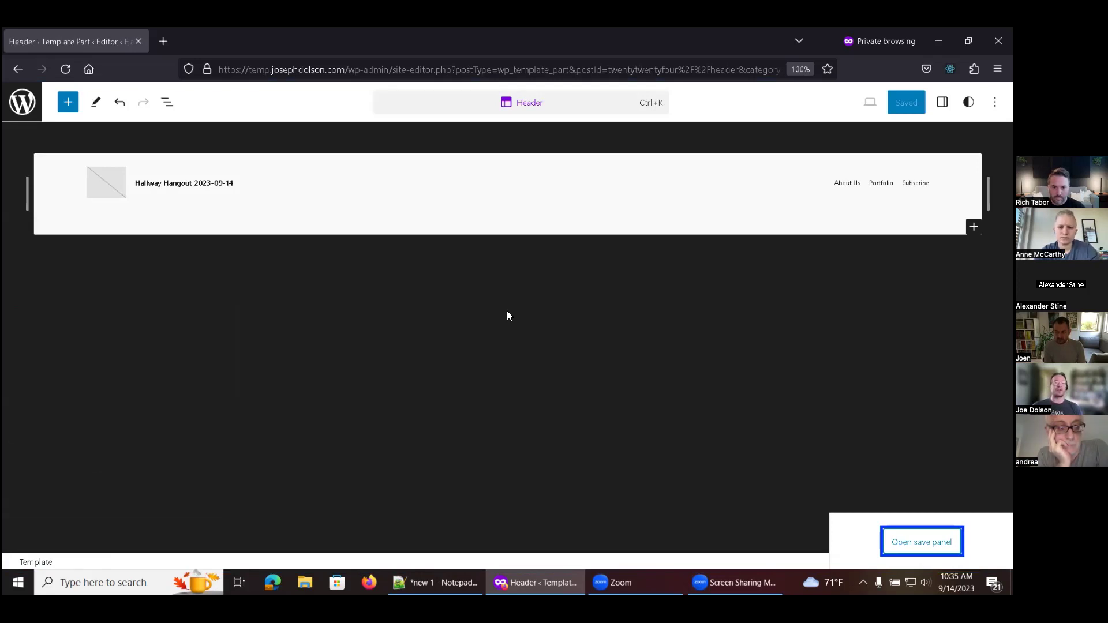
{"action": "key", "text": "Escape"}
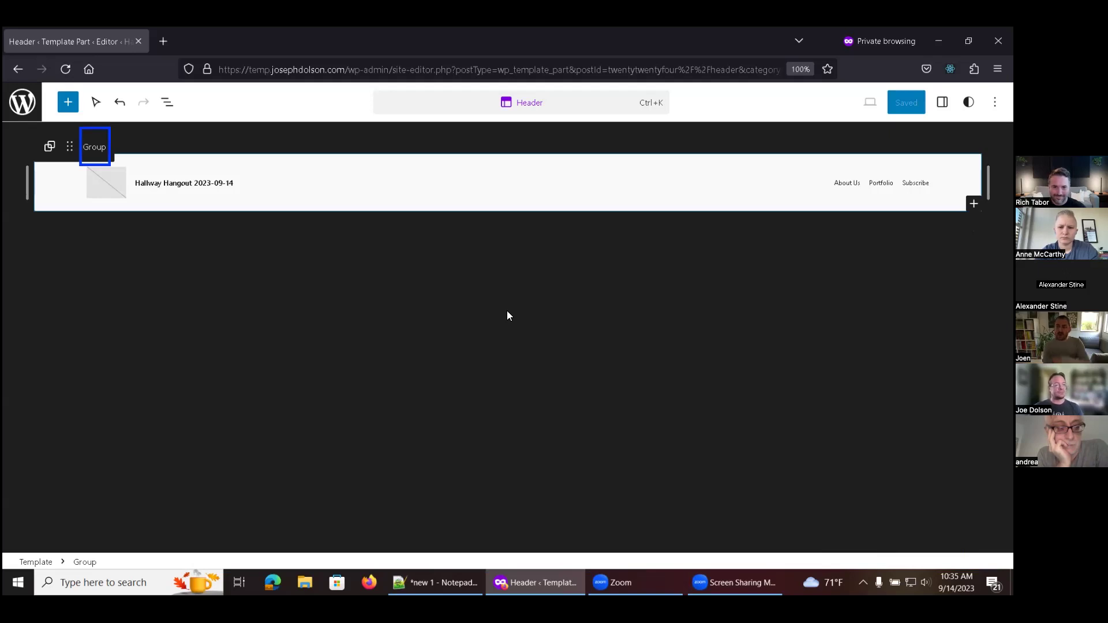
{"action": "key", "text": "Down"}
{"action": "key", "text": "Down"}
{"action": "key", "text": "Up"}
{"action": "key", "text": "Up"}
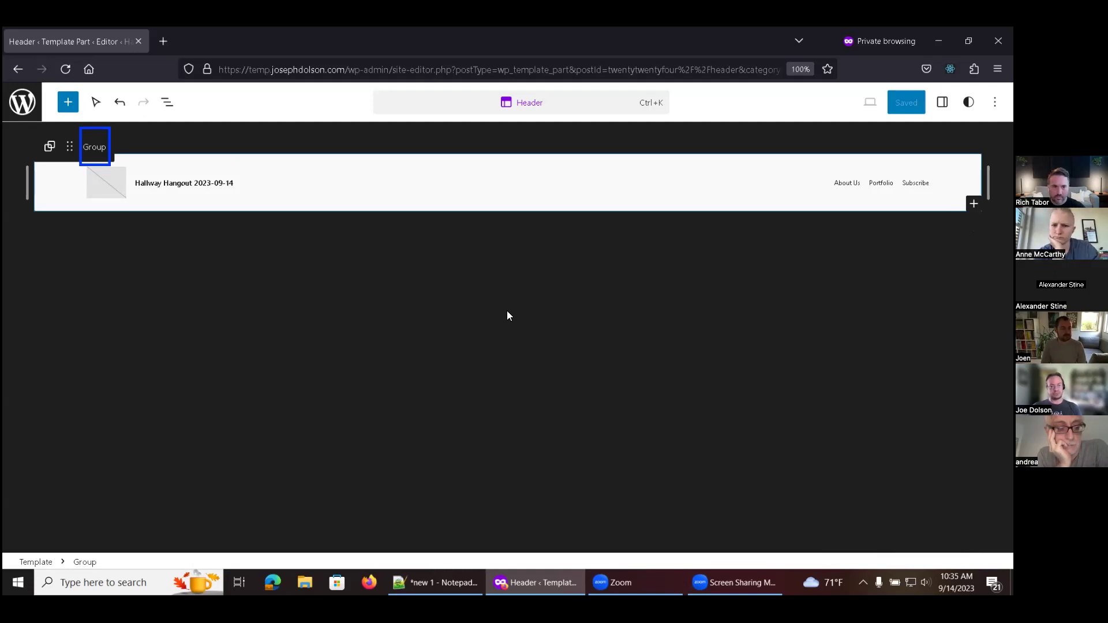
{"action": "key", "text": "Down"}
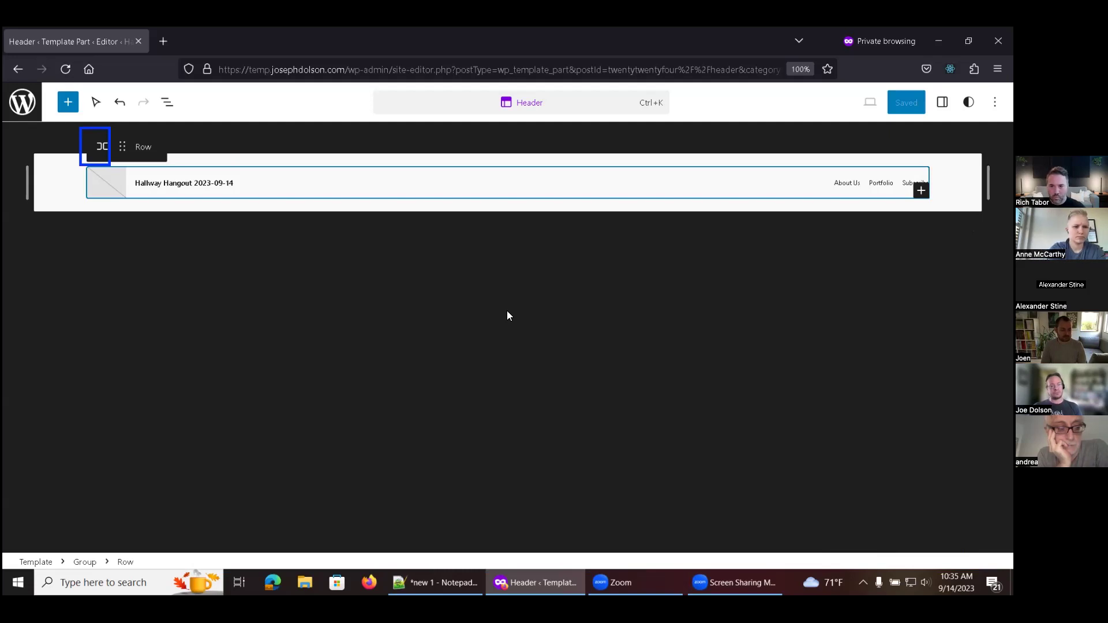
{"action": "key", "text": "Down"}
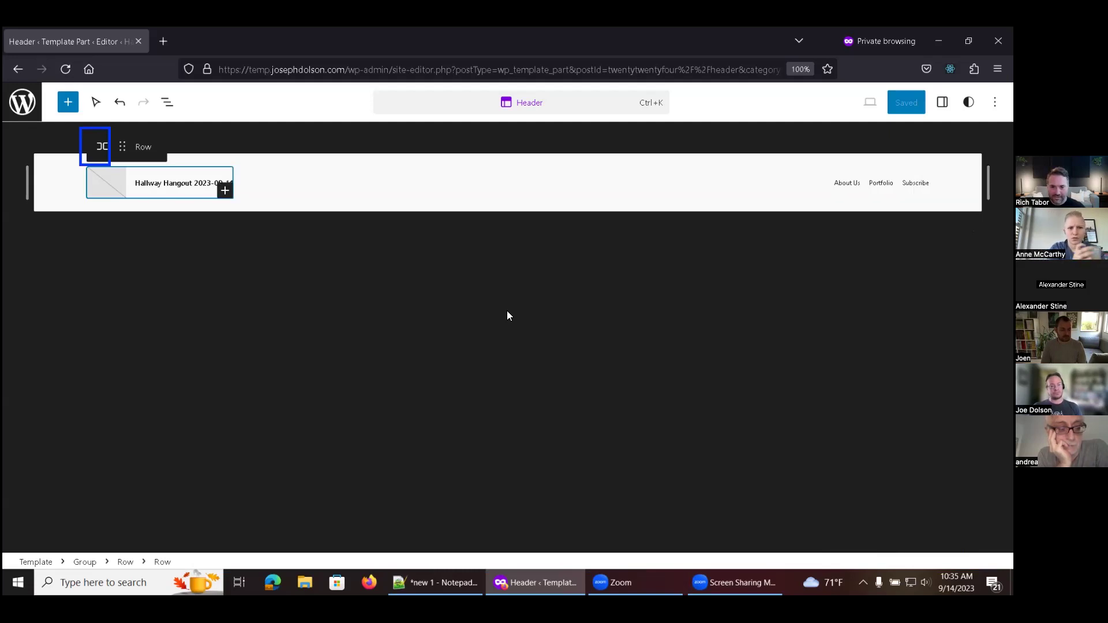
{"action": "key", "text": "Down"}
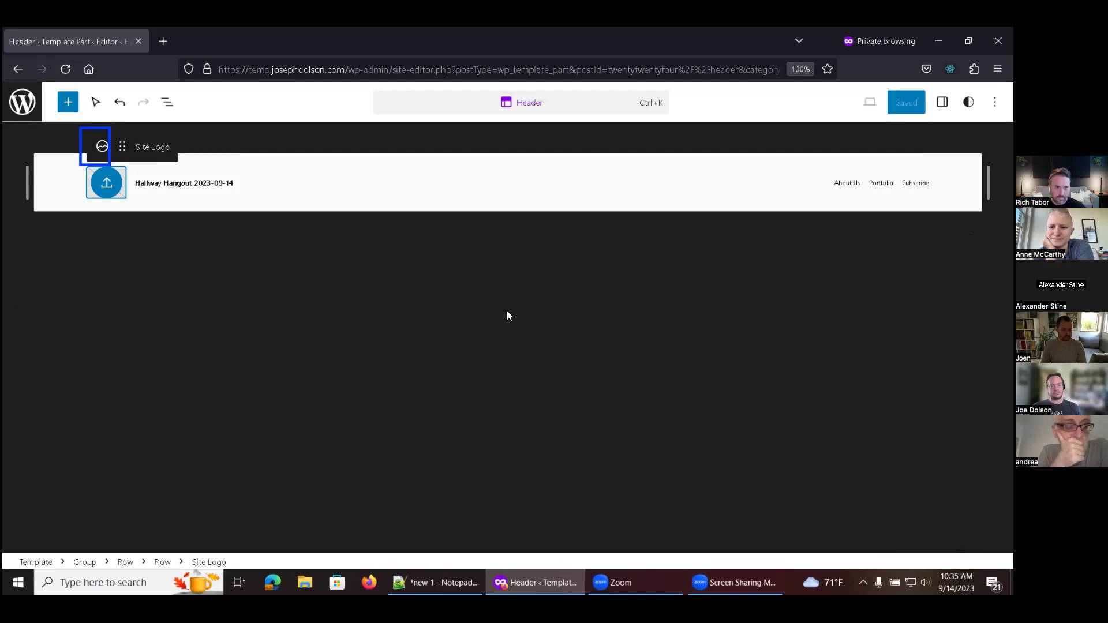
{"action": "key", "text": "Return"}
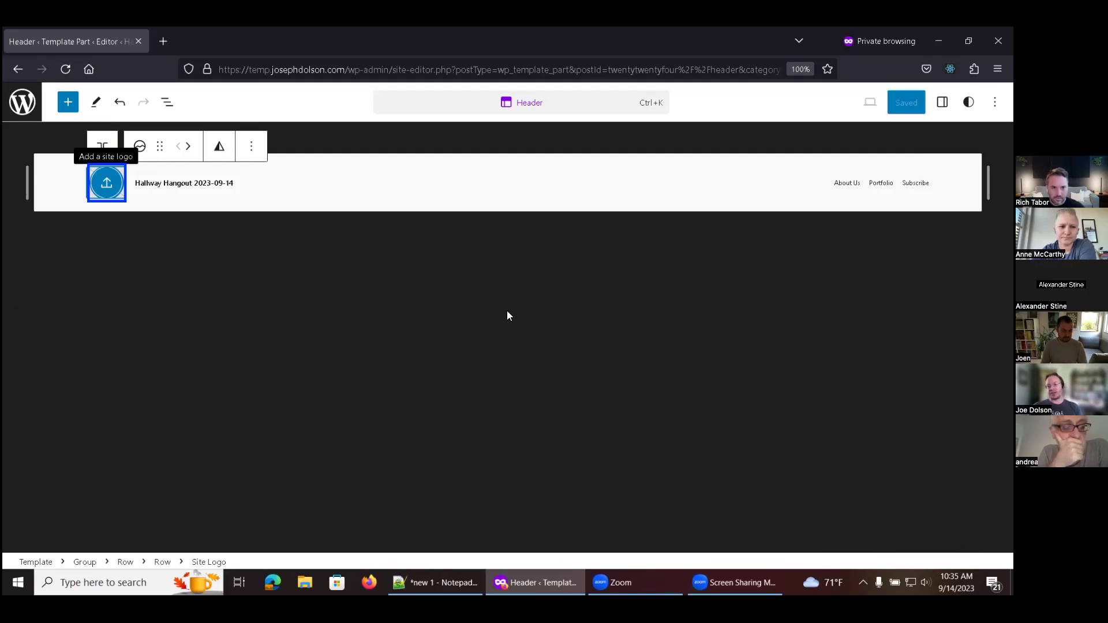
- Set awd-logo-disc1.png from the Media Library as the header's site logo
{"action": "key", "text": "Return"}
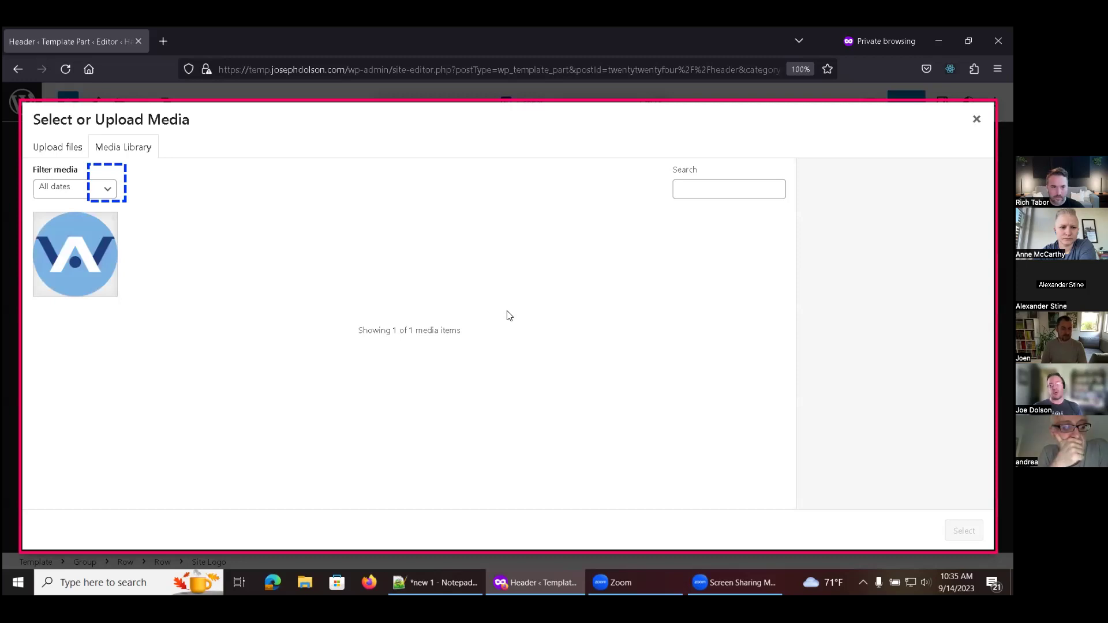
{"action": "key", "text": "Tab"}
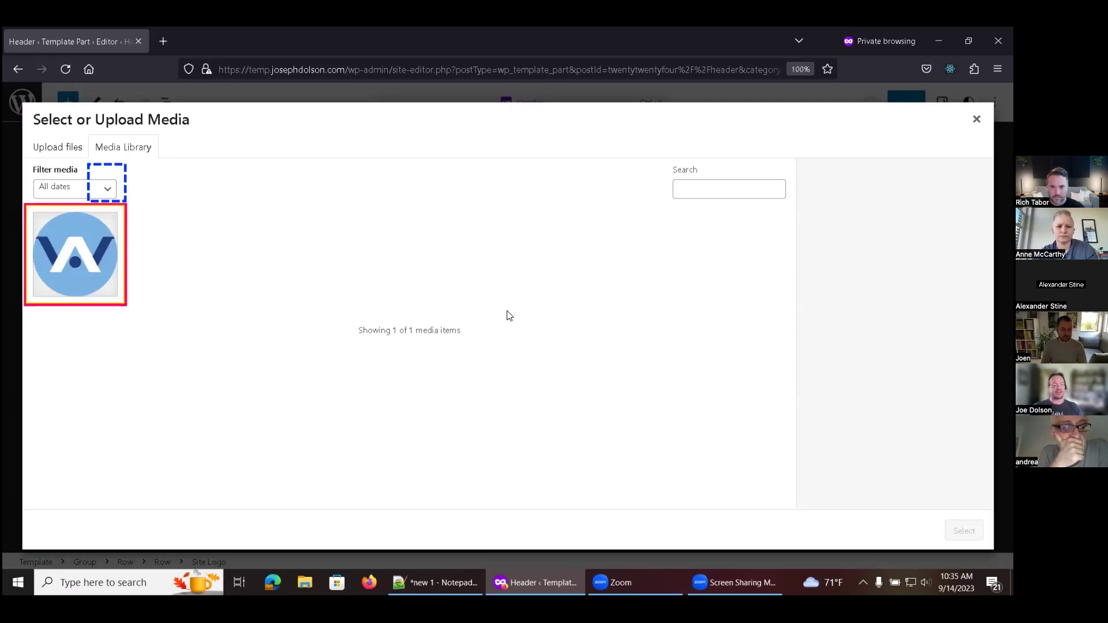
{"action": "key", "text": "Return"}
{"action": "key", "text": "Tab"}
{"action": "key", "text": "Tab"}
{"action": "key", "text": "Tab"}
{"action": "key", "text": "Tab"}
{"action": "key", "text": "Tab"}
{"action": "key", "text": "Tab"}
{"action": "key", "text": "Tab"}
{"action": "key", "text": "Tab"}
{"action": "key", "text": "Tab"}
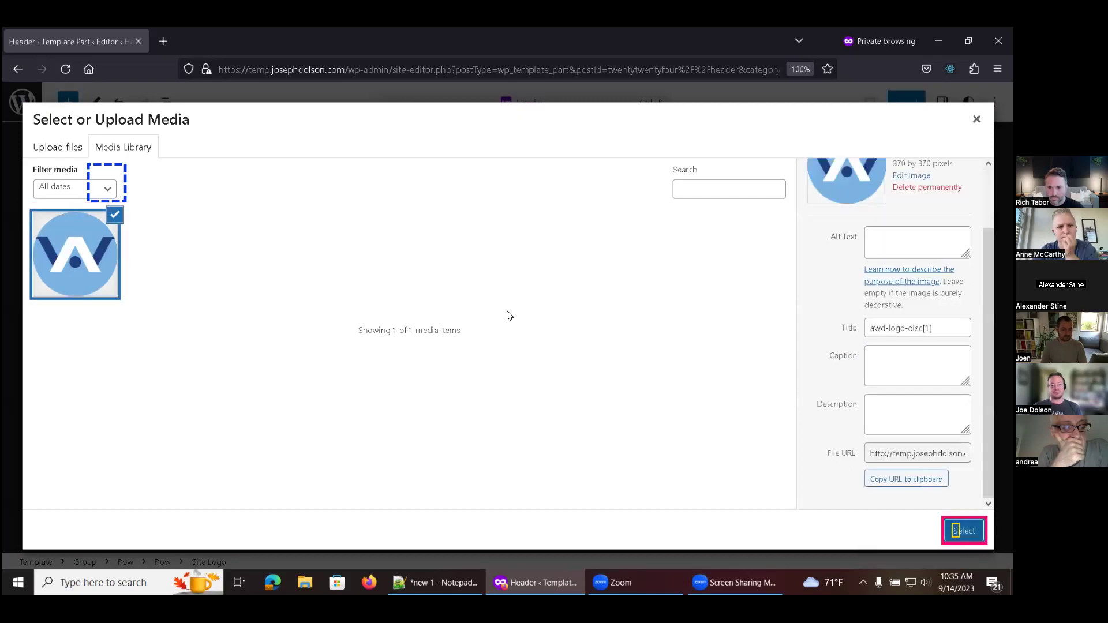
{"action": "key", "text": "Return"}
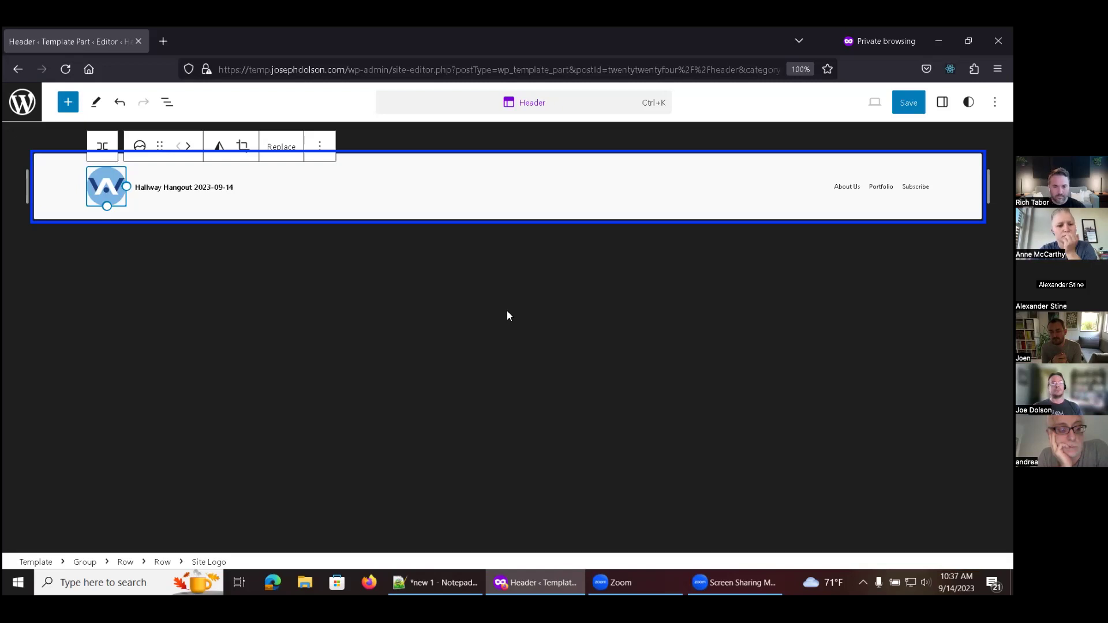
- Open the header's List View, collapse then re-expand the Group, and select its first Row
{"action": "key", "text": "shift+alt+o"}
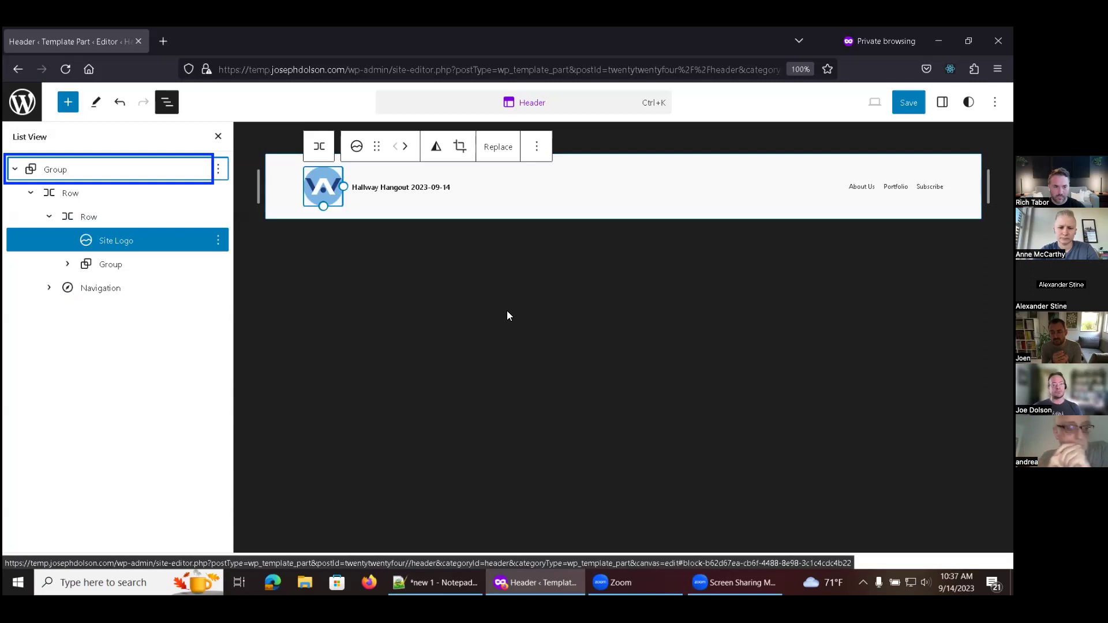
{"action": "key", "text": "Left"}
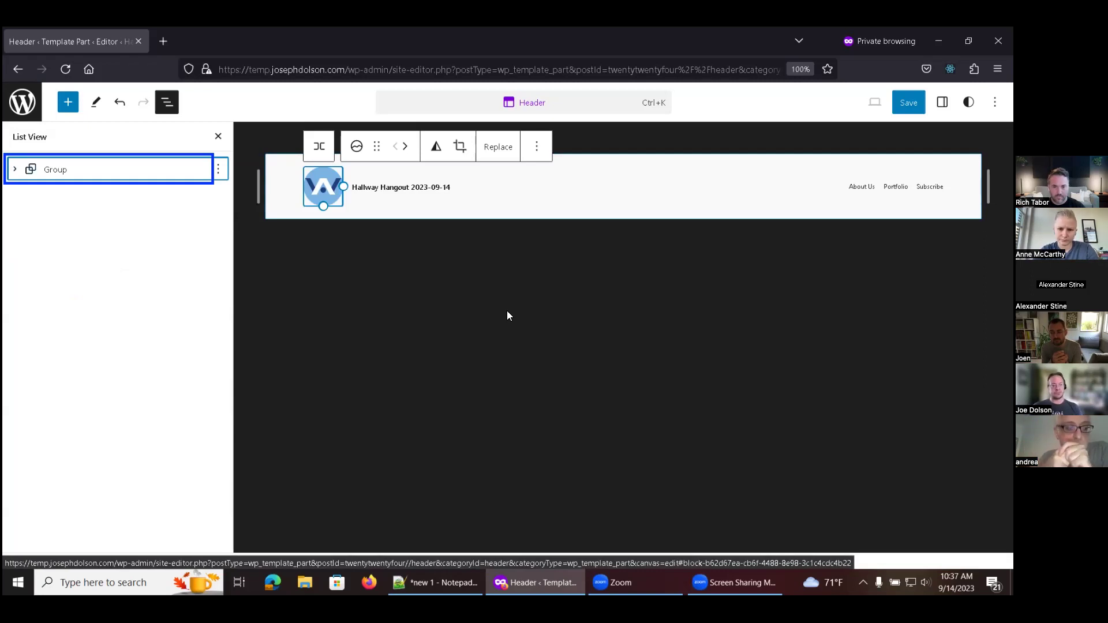
{"action": "key", "text": "Right"}
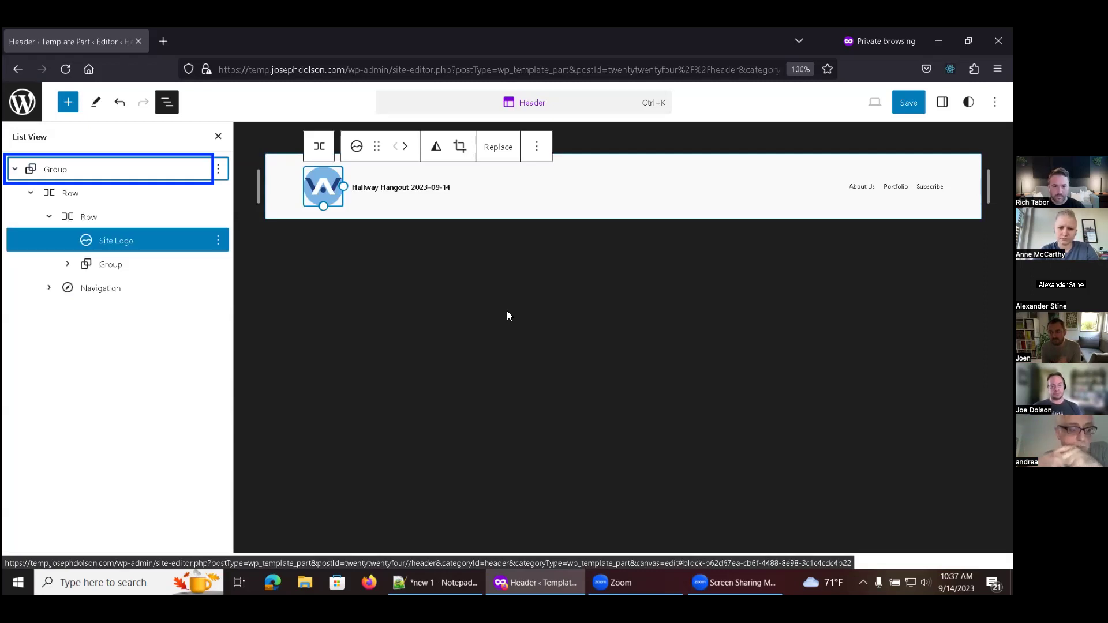
{"action": "key", "text": "Down"}
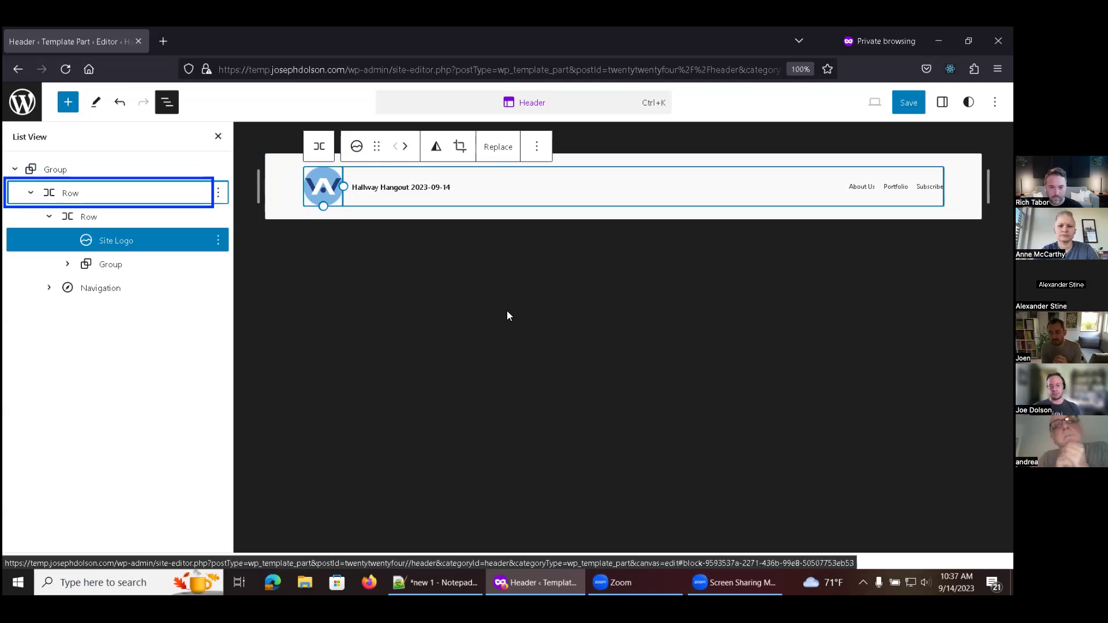
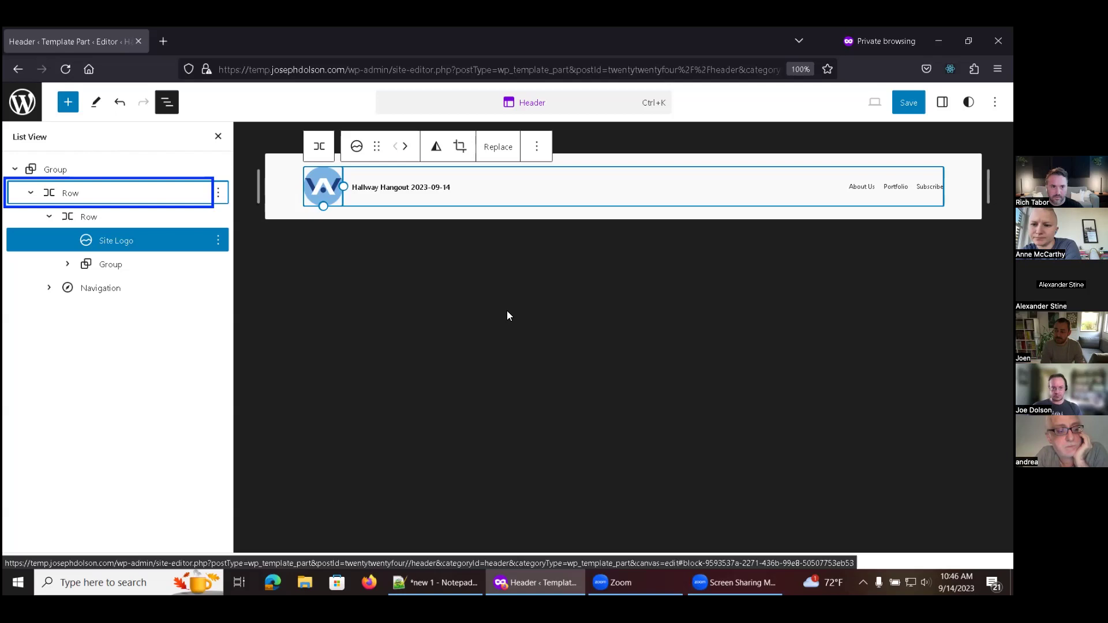
- Select the Navigation block from the Header's outline, then close the List View
{"action": "key", "text": "Down"}
{"action": "key", "text": "Down"}
{"action": "key", "text": "Down"}
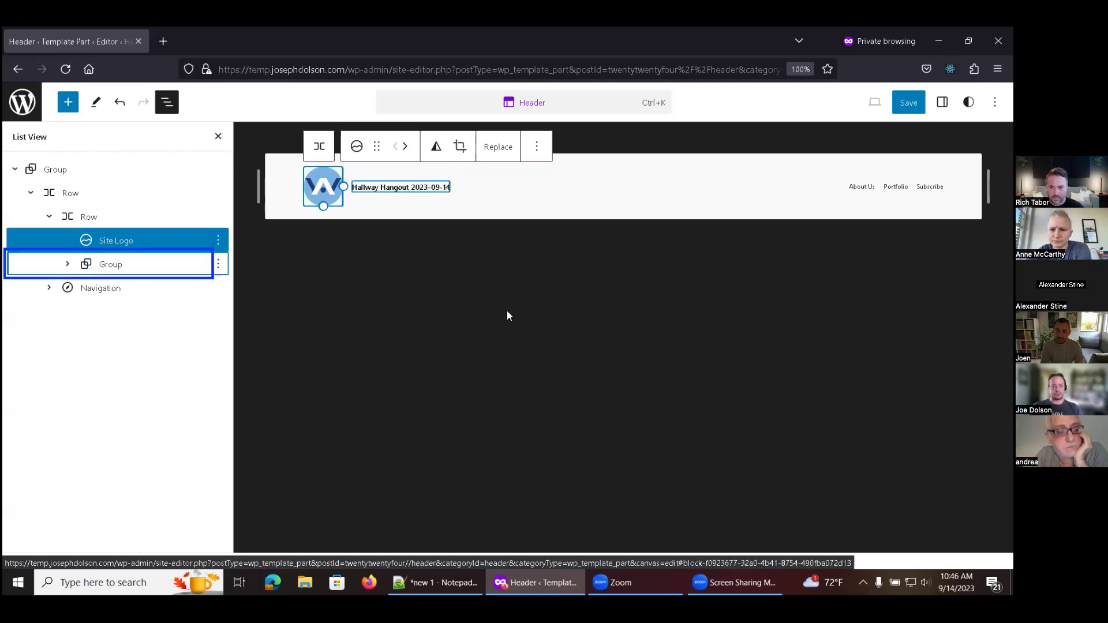
{"action": "key", "text": "Down"}
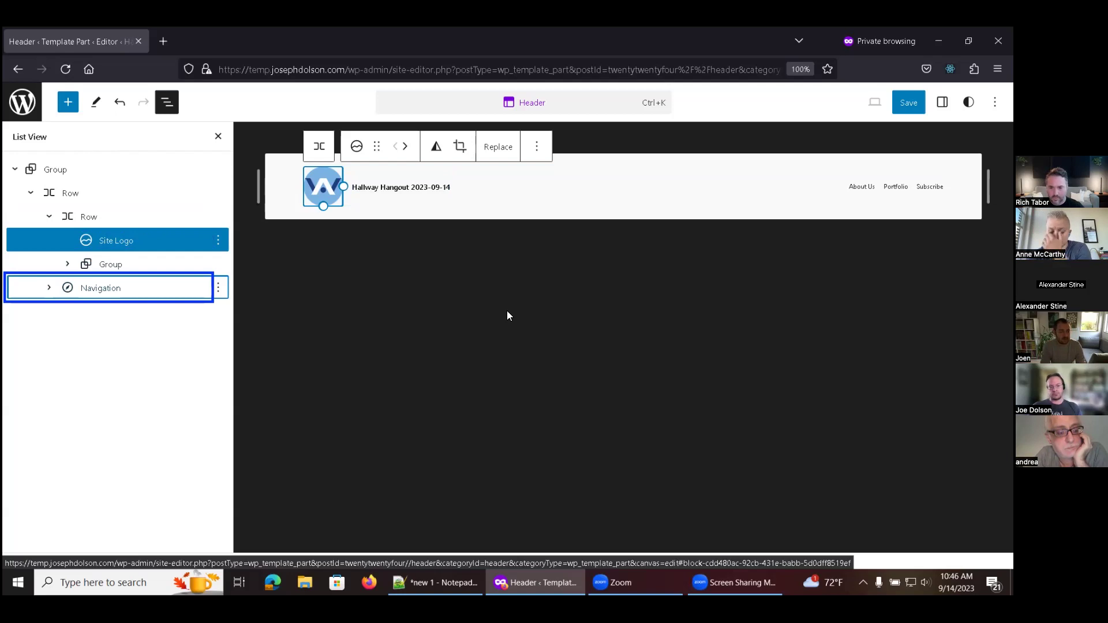
{"action": "key", "text": "Return"}
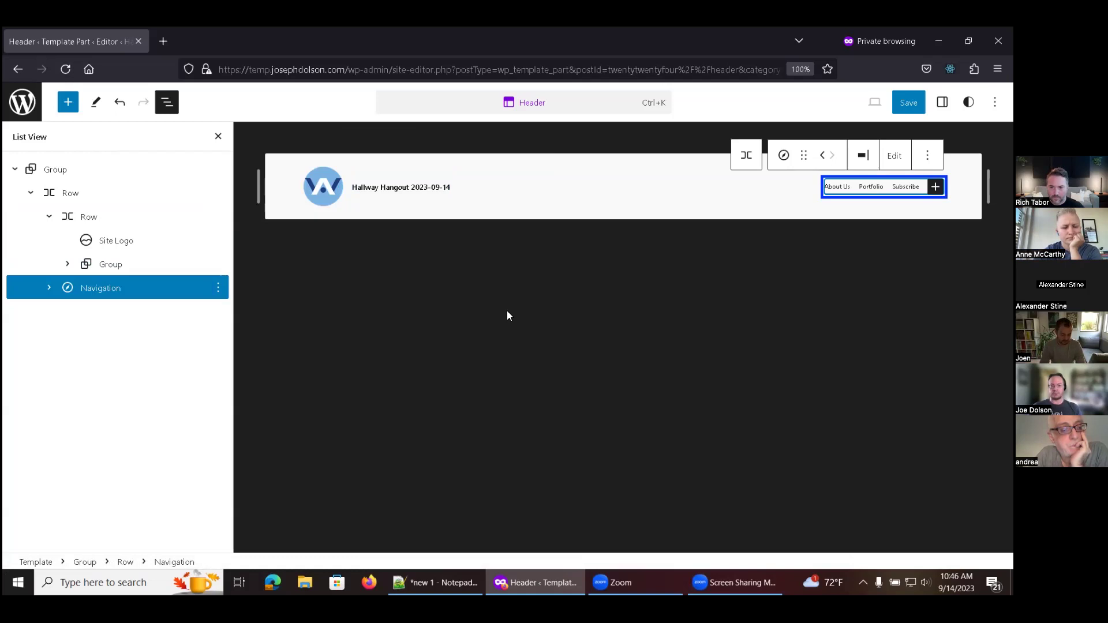
{"action": "key", "text": "Tab"}
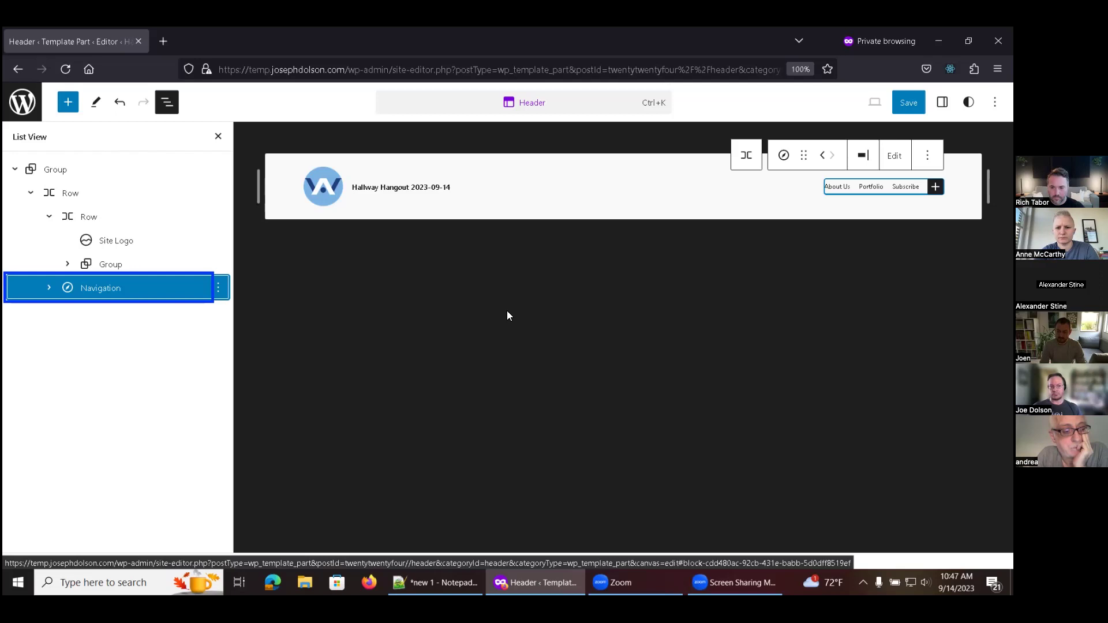
{"action": "key", "text": "shift+alt+o"}
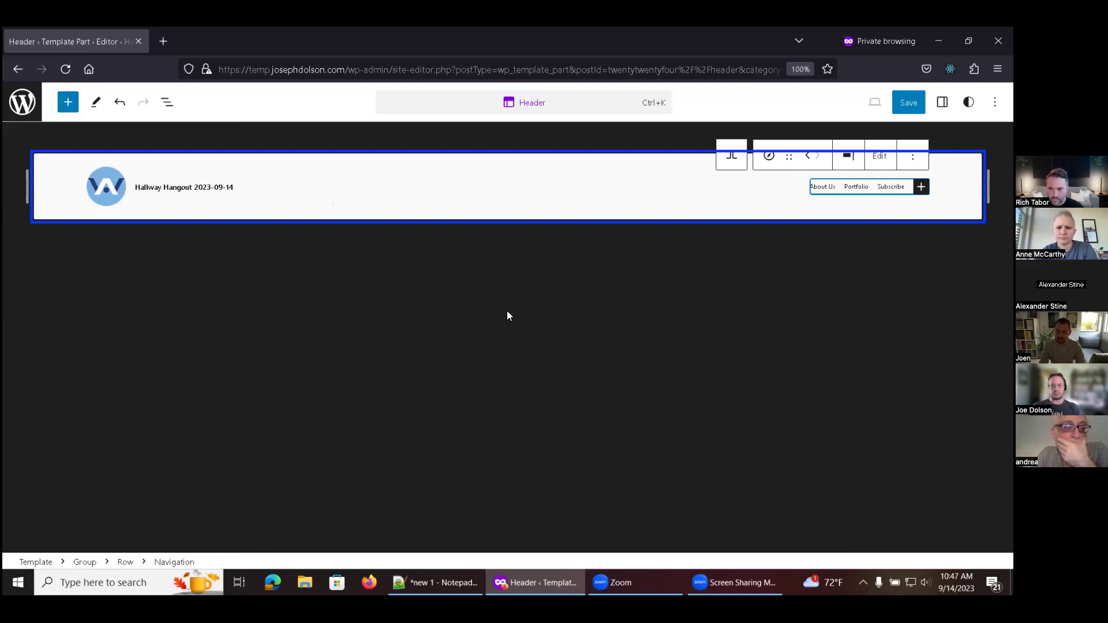
- Save the pending Icon, Logo and Header template part changes
{"action": "key", "text": "ctrl+grave"}
{"action": "key", "text": "ctrl+grave"}
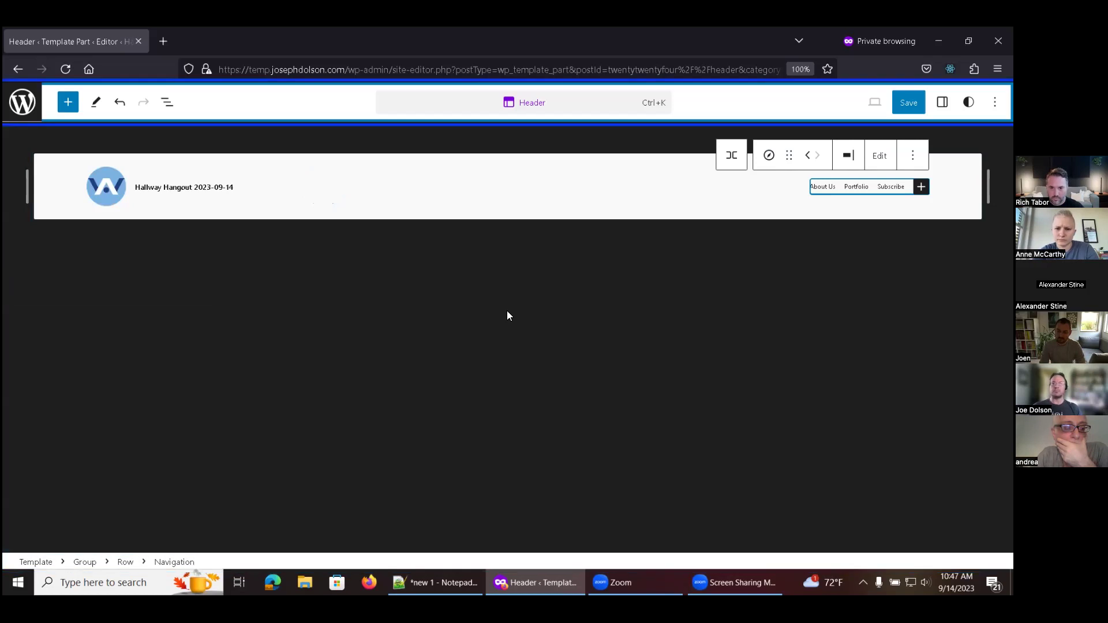
{"action": "key", "text": "Tab"}
{"action": "key", "text": "Tab"}
{"action": "key", "text": "Tab"}
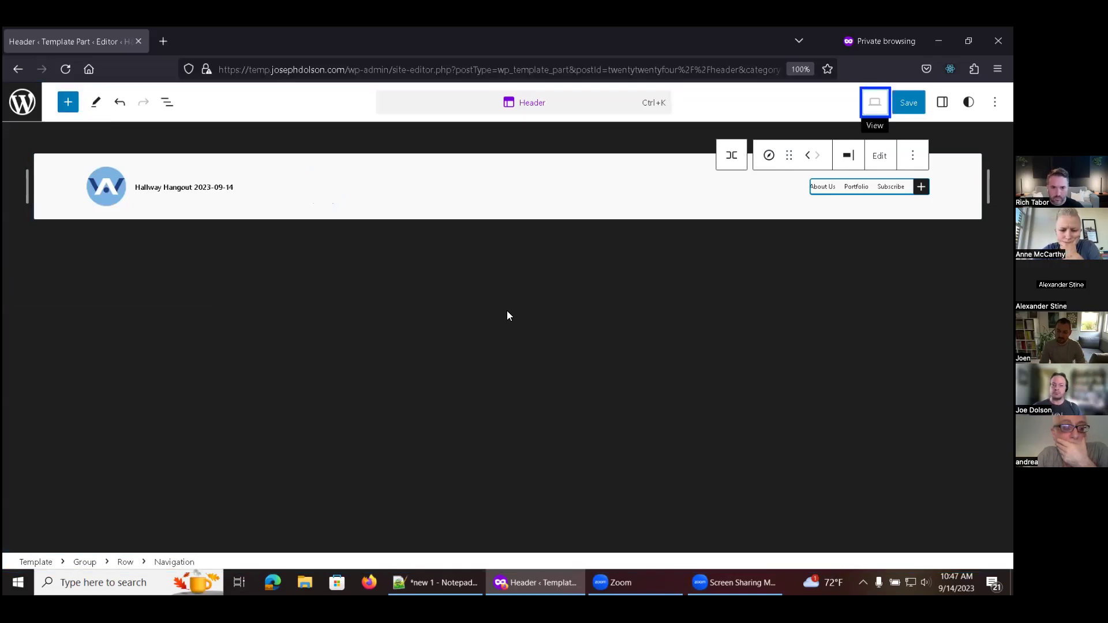
{"action": "key", "text": "Tab"}
{"action": "key", "text": "Return"}
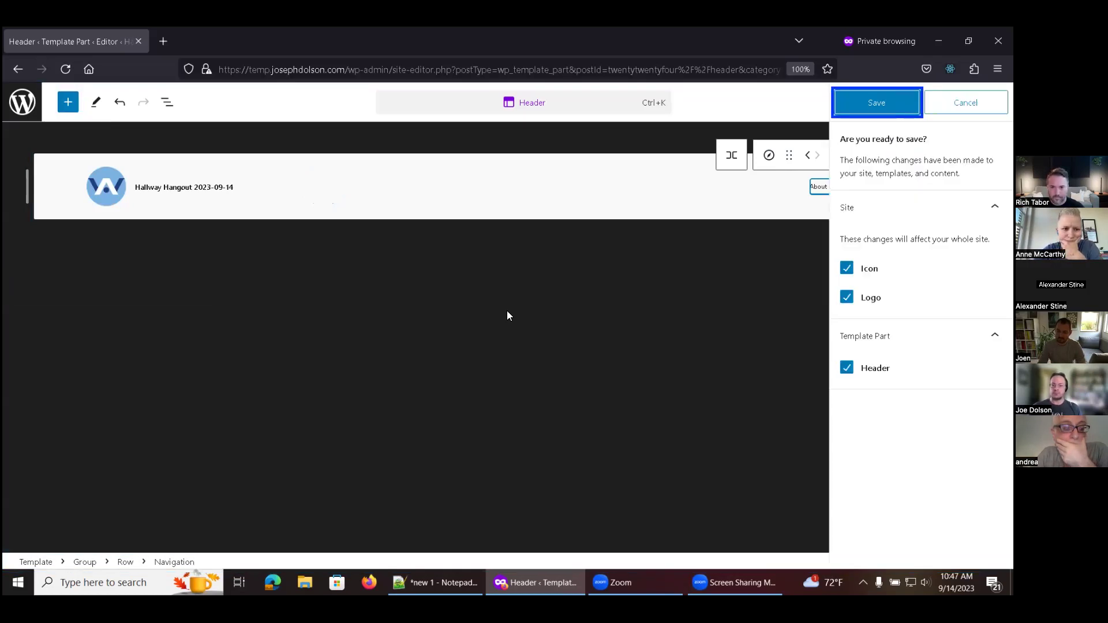
{"action": "key", "text": "Return"}
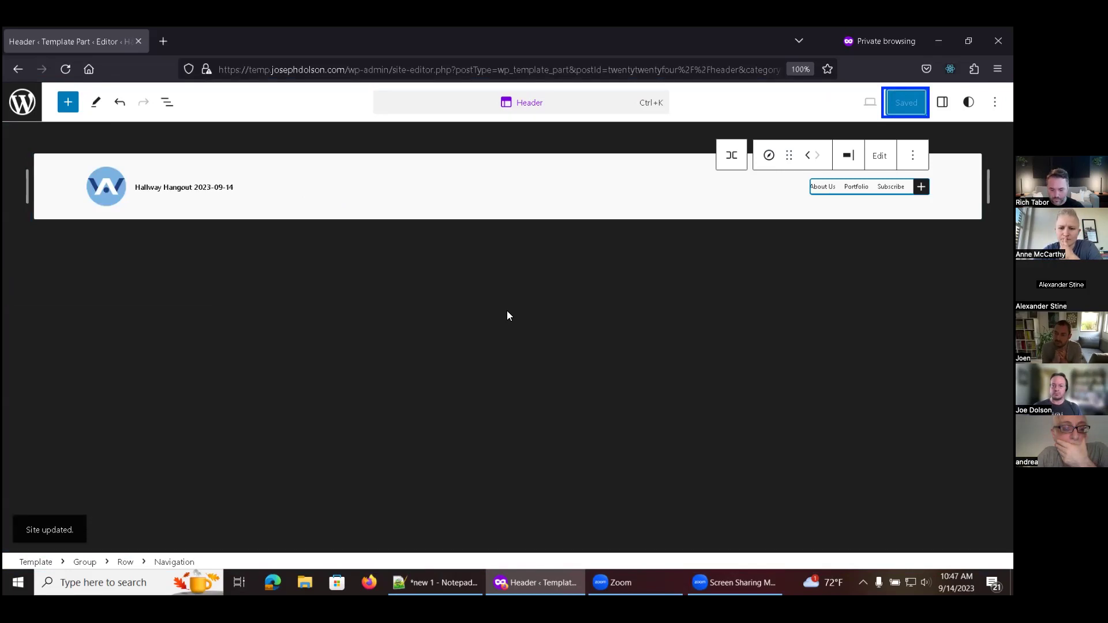
- Reopen the block outline and step through its rows toward Navigation
{"action": "key", "text": "shift+alt+o"}
{"action": "key", "text": "Down"}
{"action": "key", "text": "Up"}
{"action": "key", "text": "Down"}
{"action": "key", "text": "Down"}
{"action": "key", "text": "Down"}
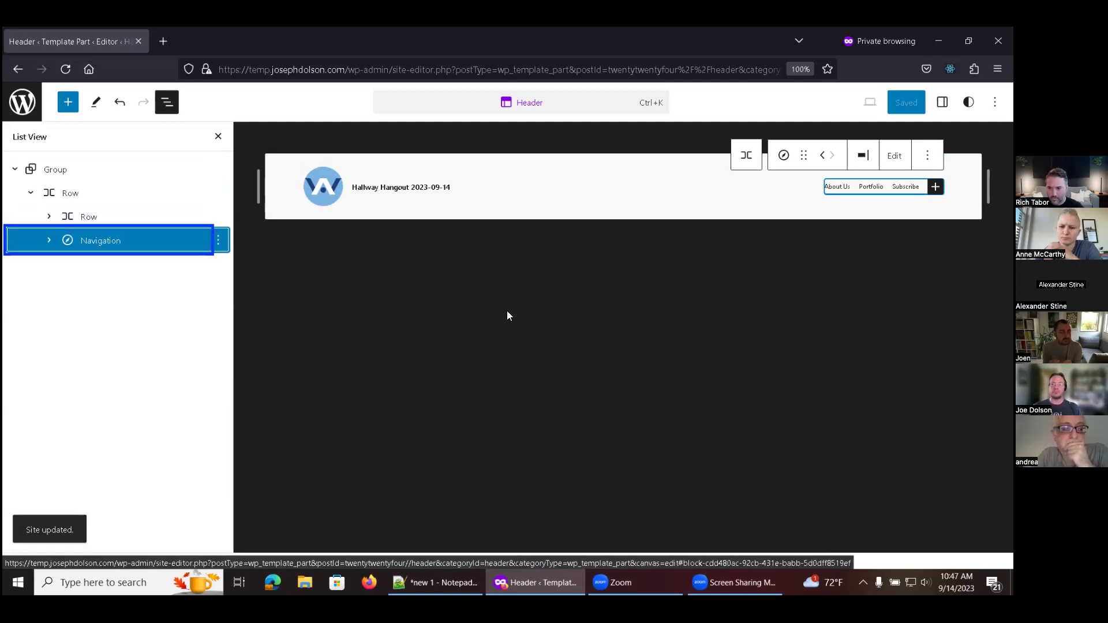
{"action": "key", "text": "Up"}
{"action": "key", "text": "Return"}
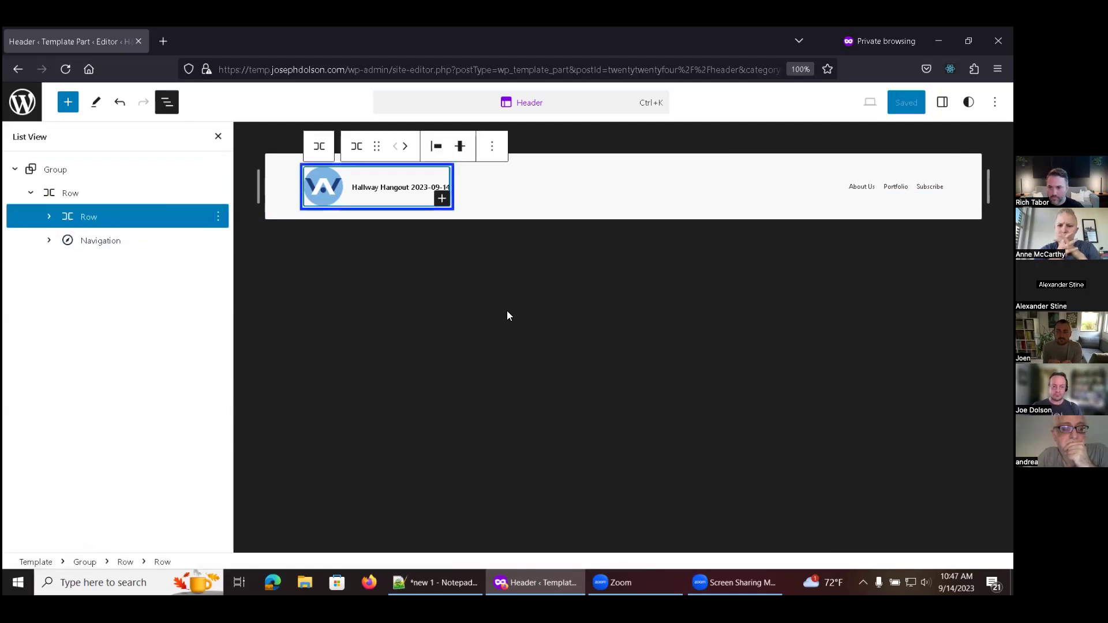
{"action": "key", "text": "Down"}
{"action": "key", "text": "Return"}
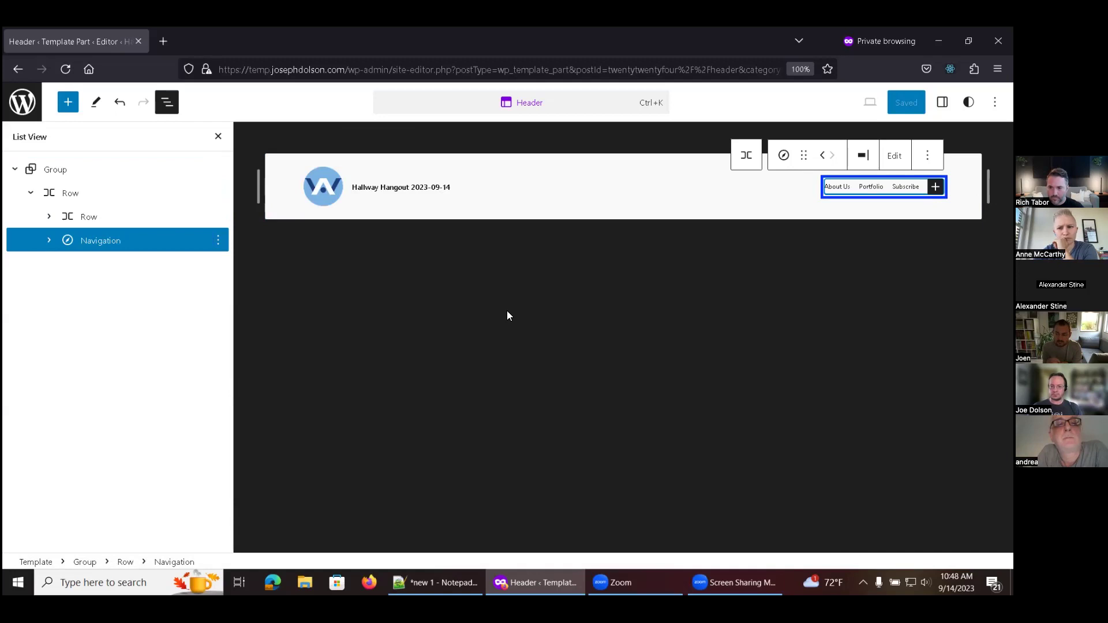
{"action": "key", "text": "Tab"}
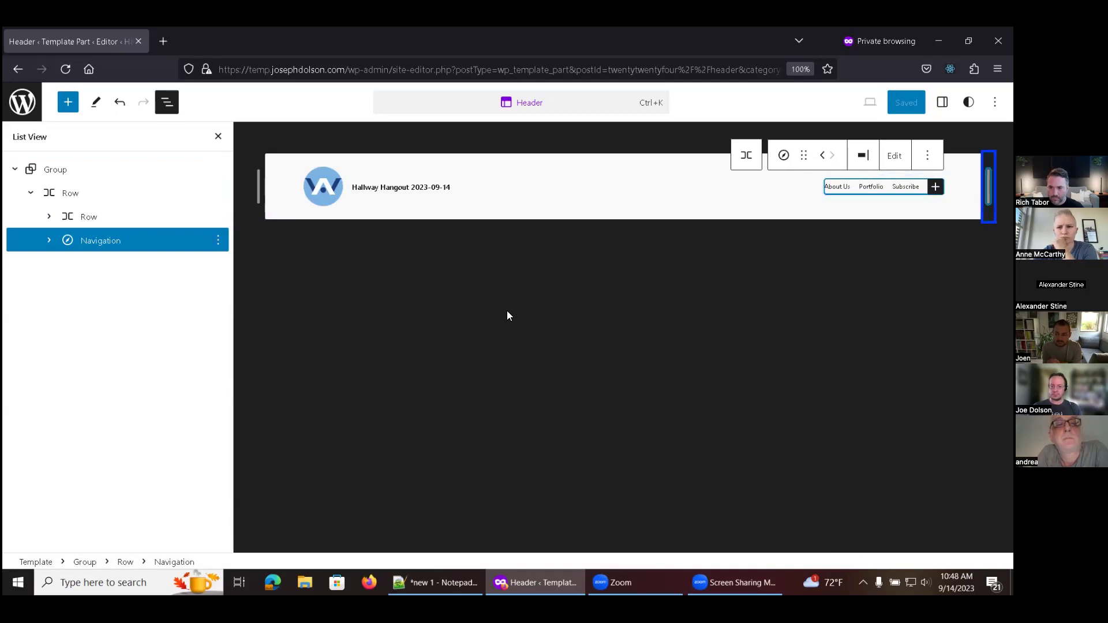
{"action": "key", "text": "Tab"}
{"action": "key", "text": "Tab"}
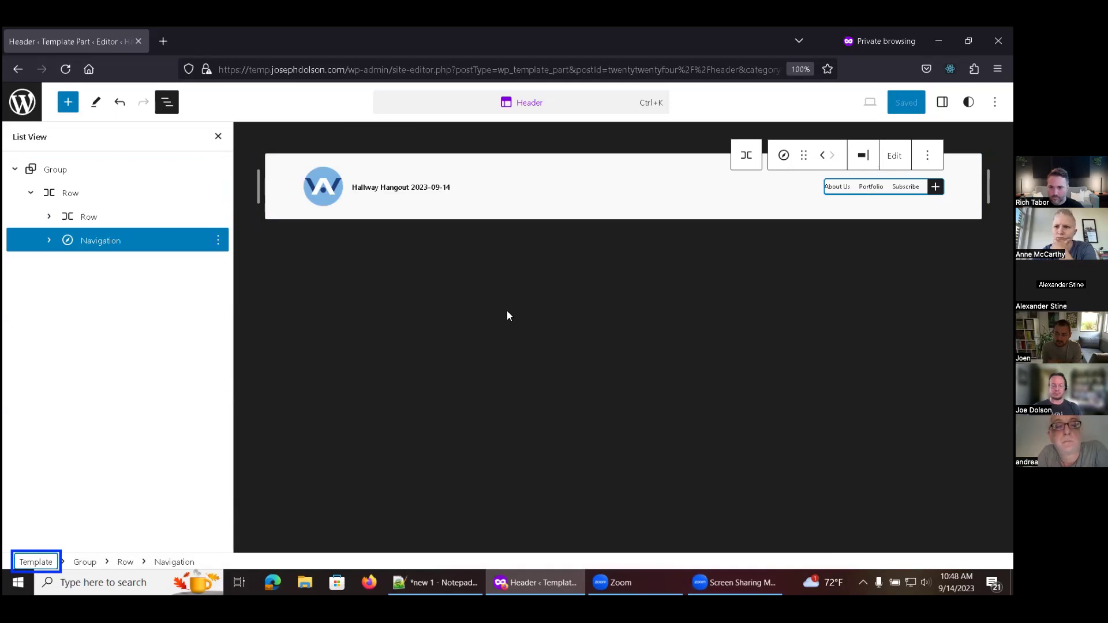
{"action": "key", "text": "Tab"}
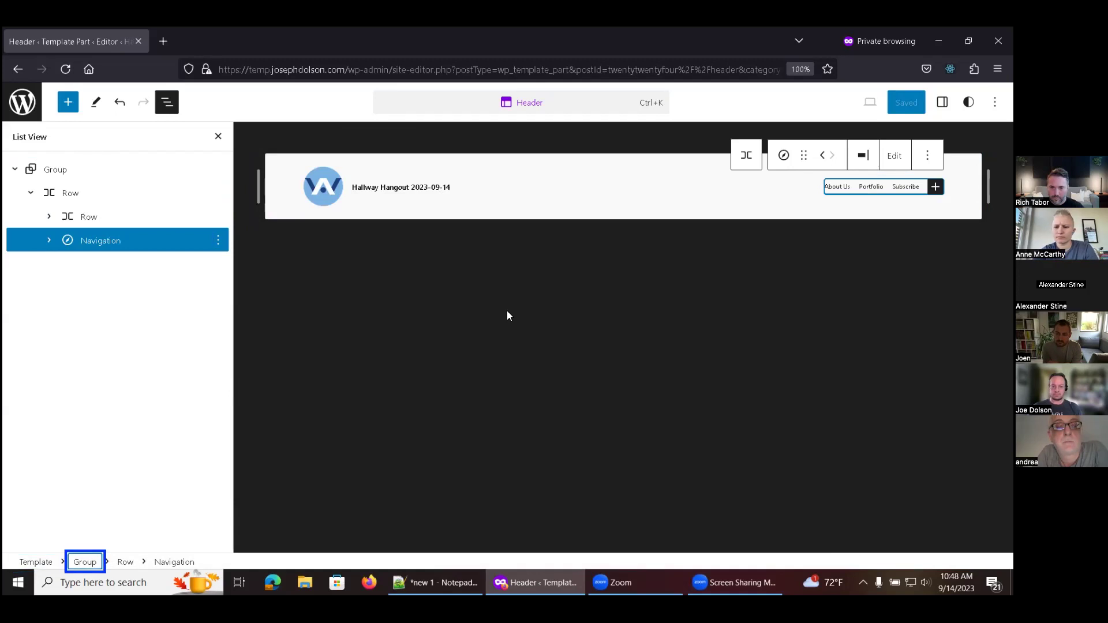
{"action": "key", "text": "Tab"}
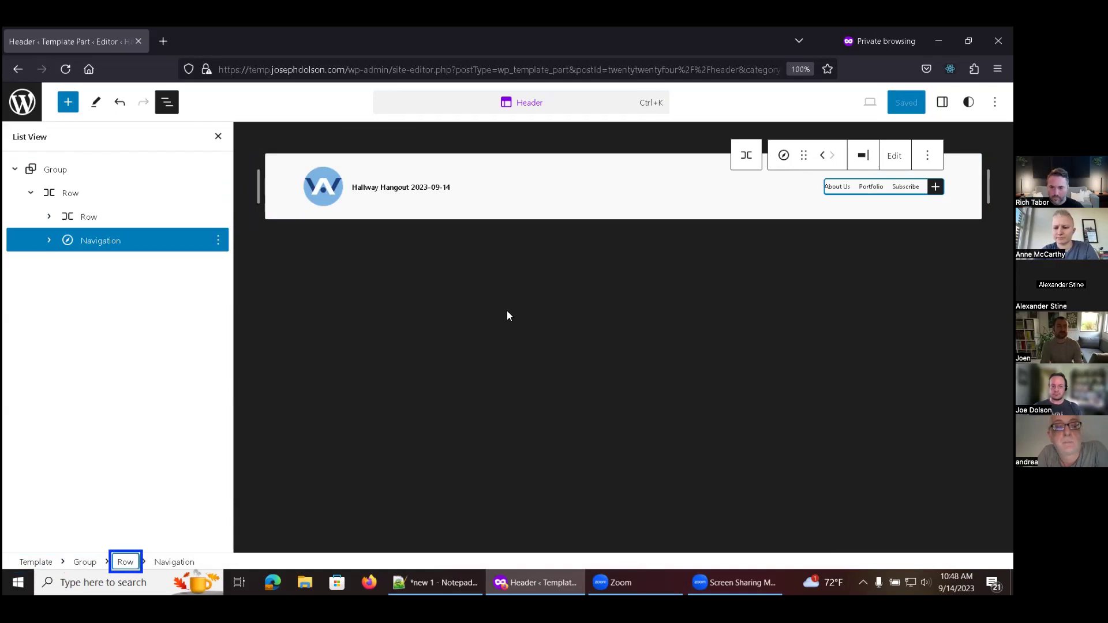
{"action": "key", "text": "Tab"}
{"action": "key", "text": "Tab"}
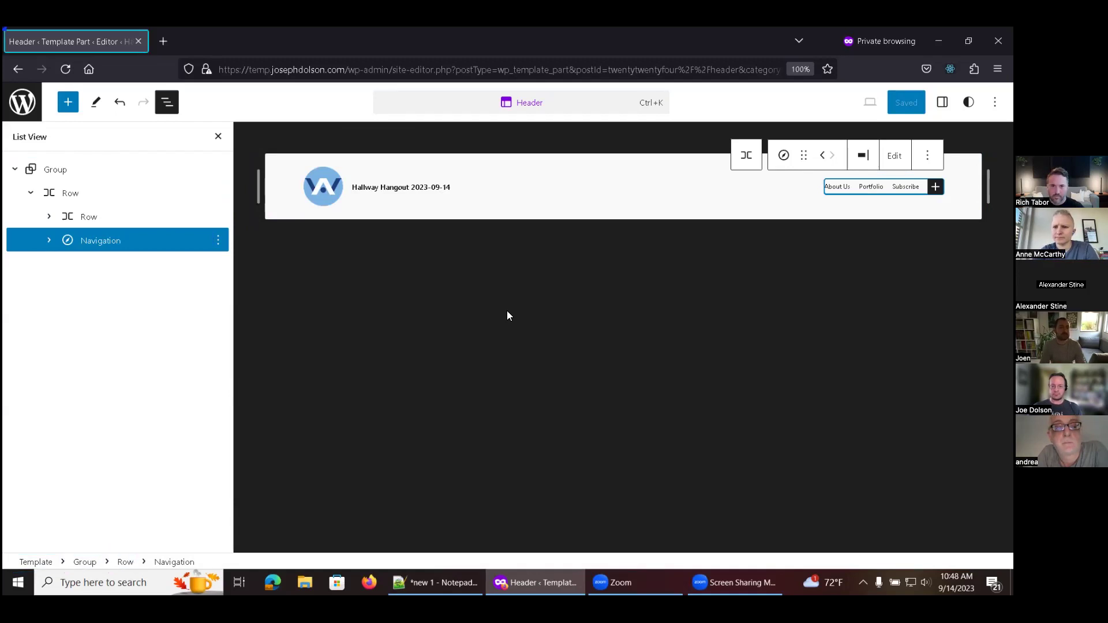
{"action": "key", "text": "Tab"}
{"action": "key", "text": "shift+Tab"}
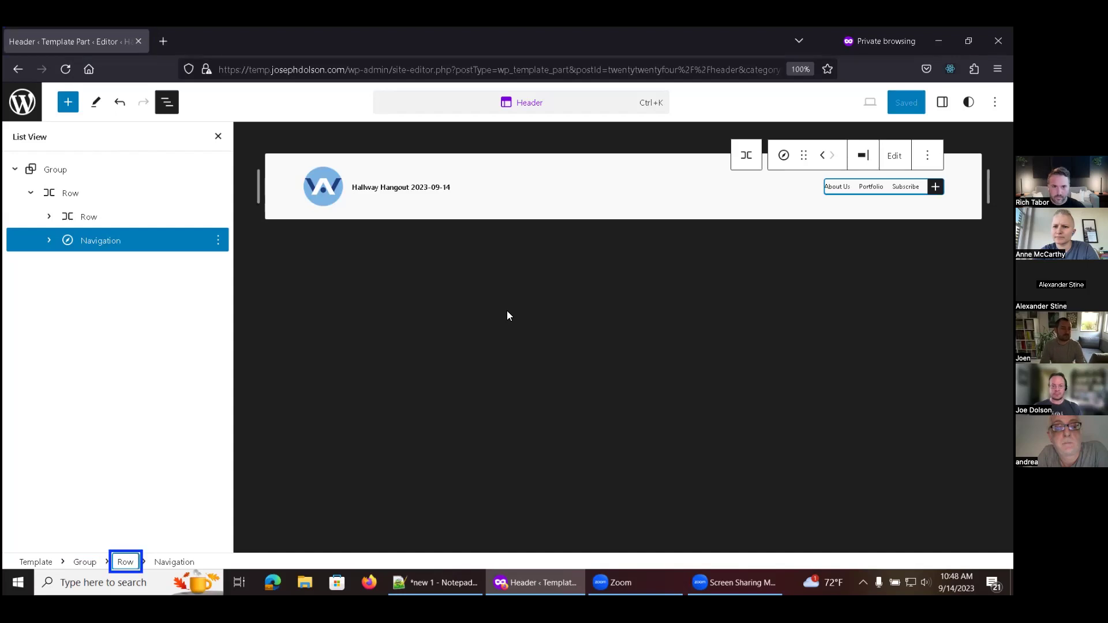
{"action": "key", "text": "Tab"}
{"action": "key", "text": "Tab"}
{"action": "key", "text": "Tab"}
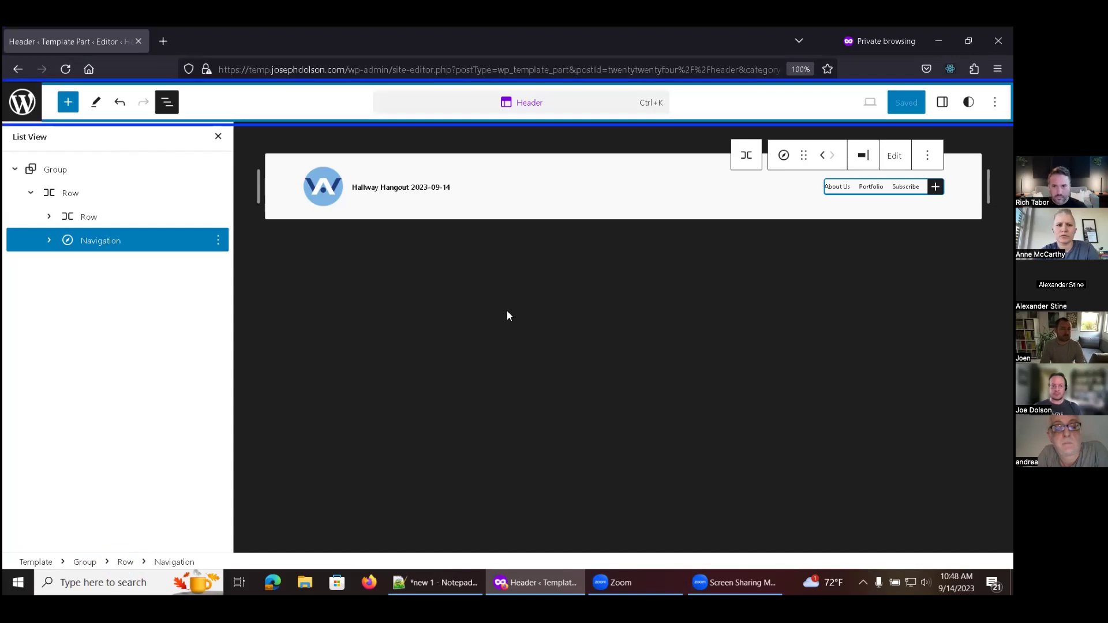
{"action": "key", "text": "Tab"}
{"action": "key", "text": "Tab"}
{"action": "key", "text": "Tab"}
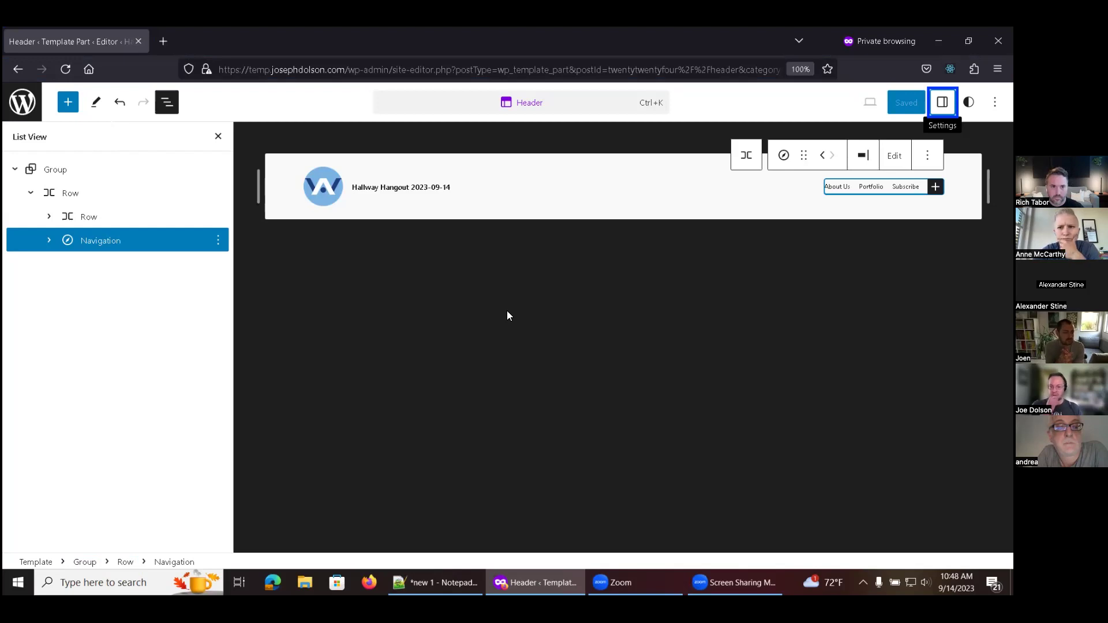
- Open the Navigation block's settings and cycle editor regions to the Settings sidebar
{"action": "key", "text": "Return"}
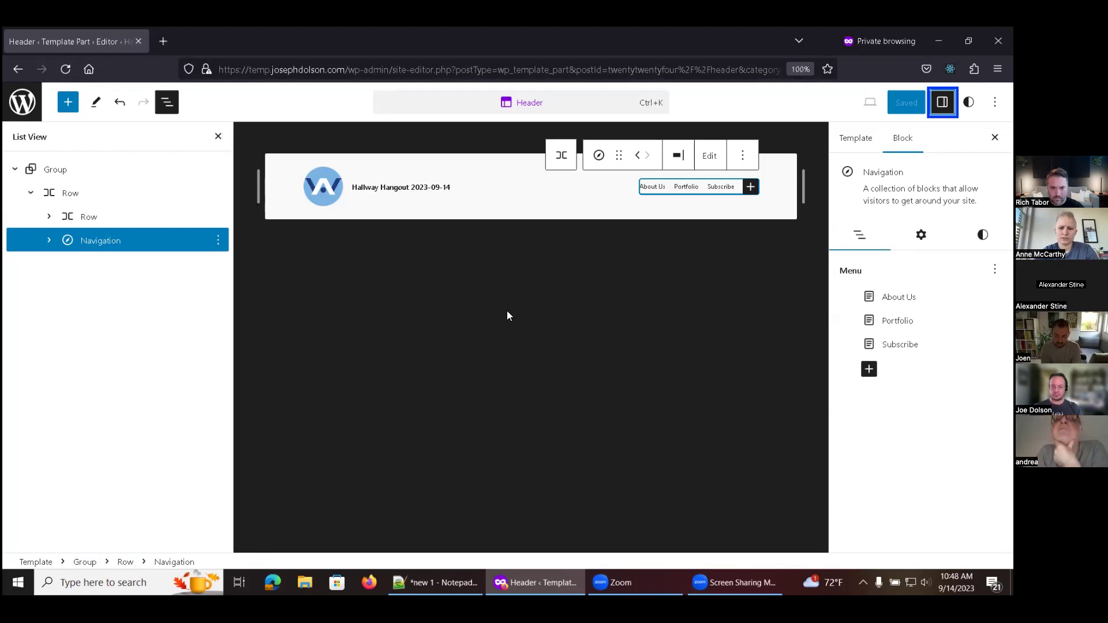
{"action": "key", "text": "ctrl+grave"}
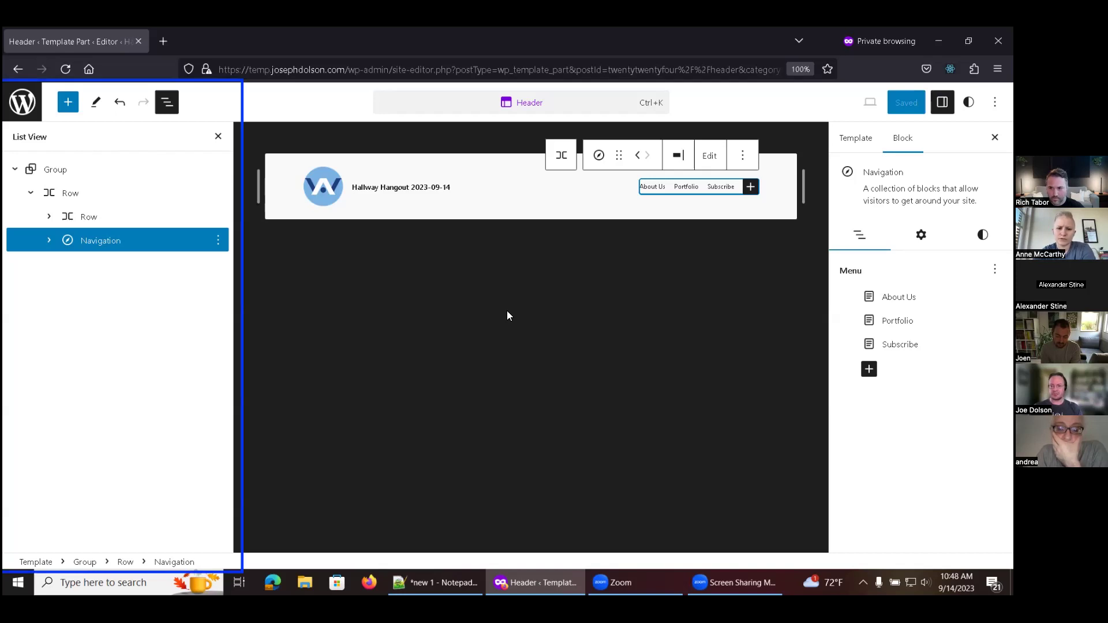
{"action": "key", "text": "ctrl+grave"}
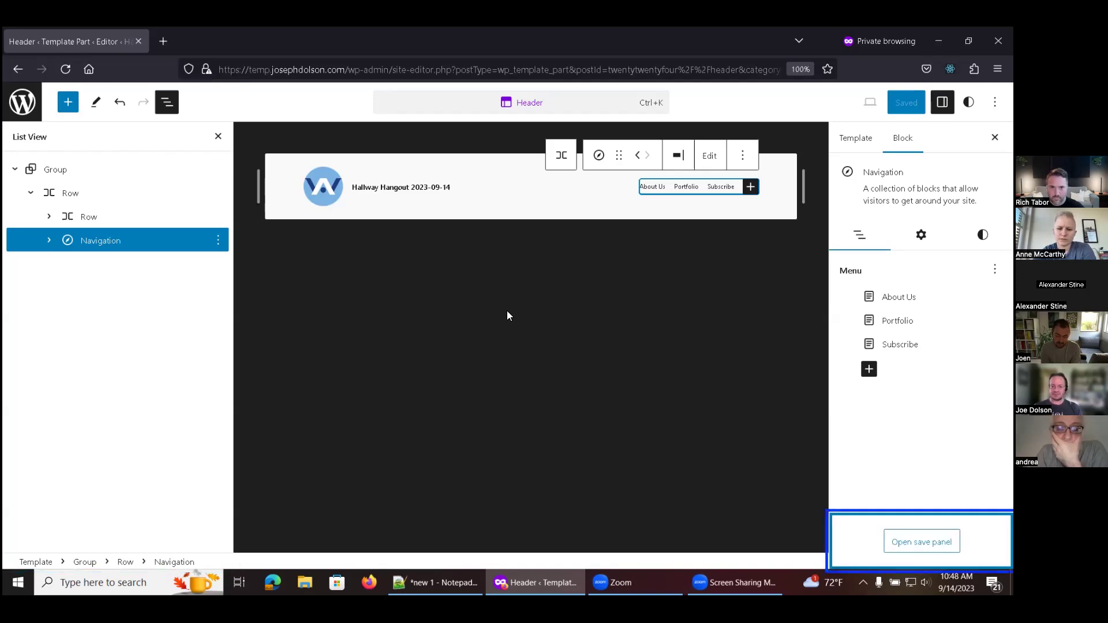
{"action": "key", "text": "ctrl+grave"}
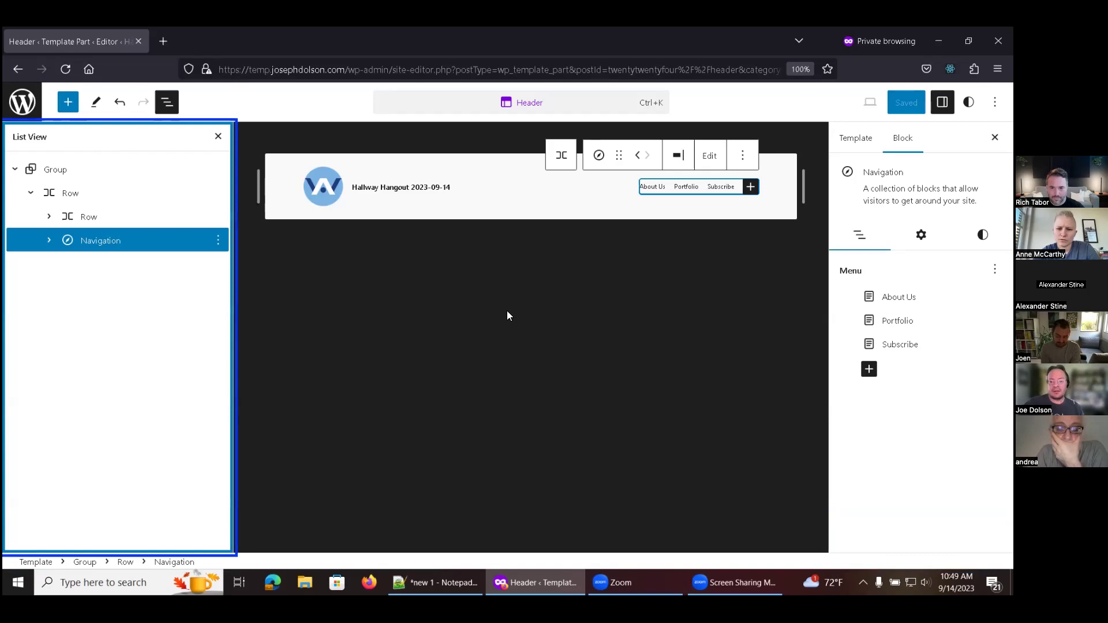
{"action": "key", "text": "ctrl+grave"}
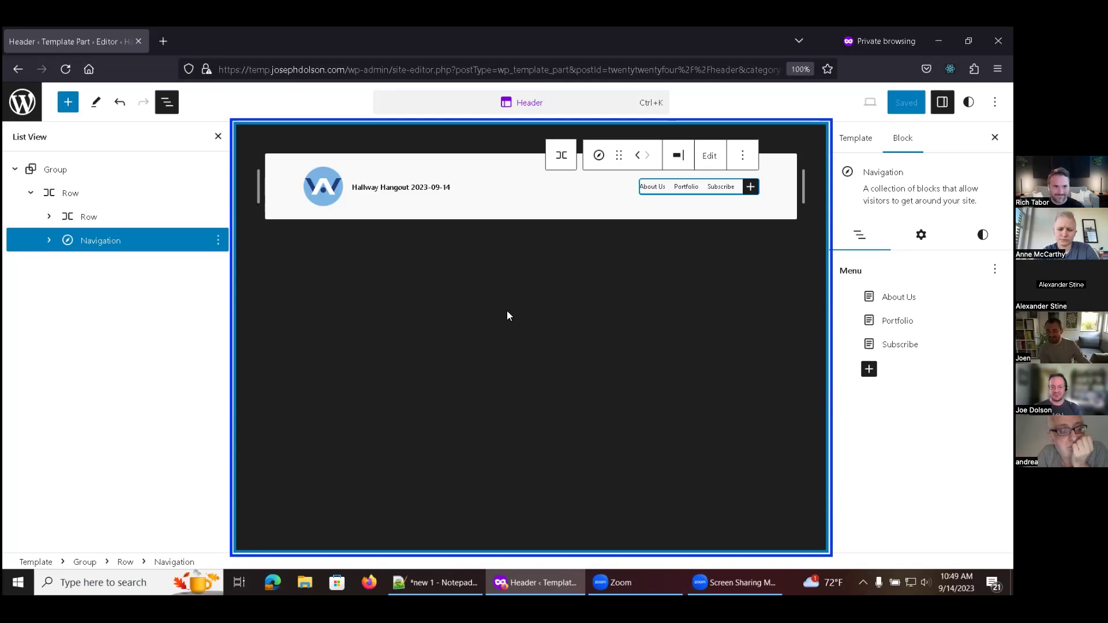
{"action": "key", "text": "ctrl+grave"}
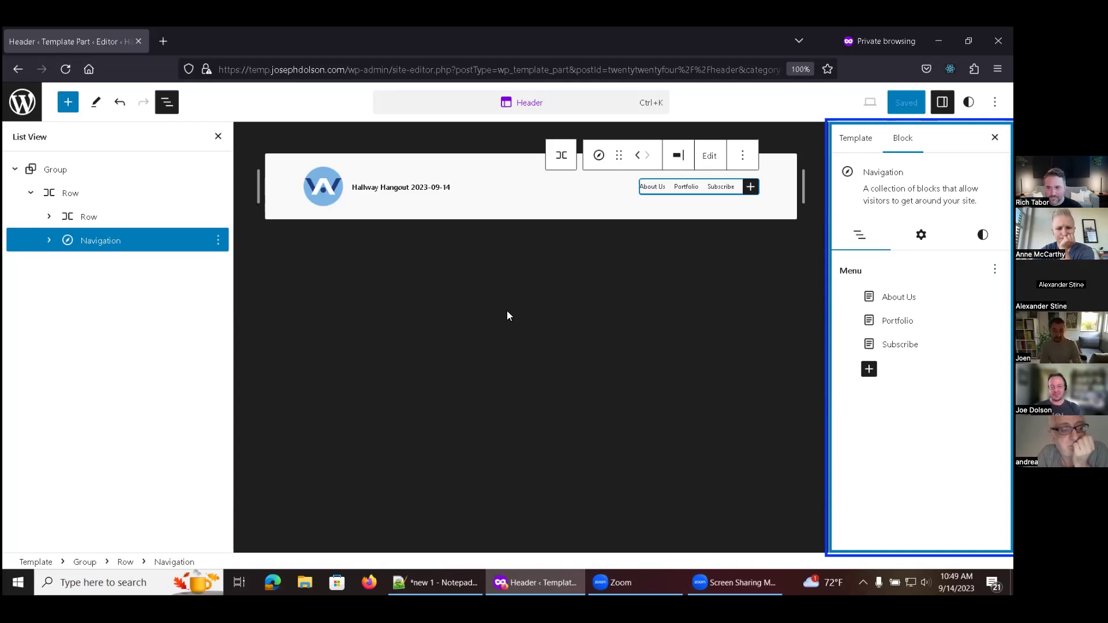
- Move focus through the sidebar's Menu panel onto the About Us item
{"action": "key", "text": "Tab"}
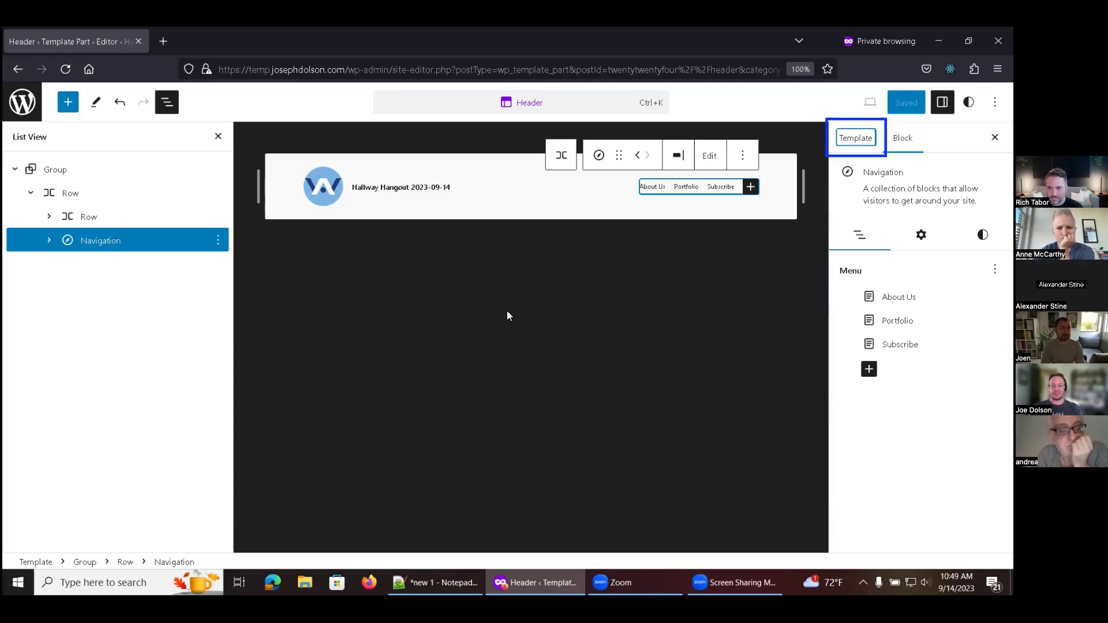
{"action": "key", "text": "Tab"}
{"action": "key", "text": "Tab"}
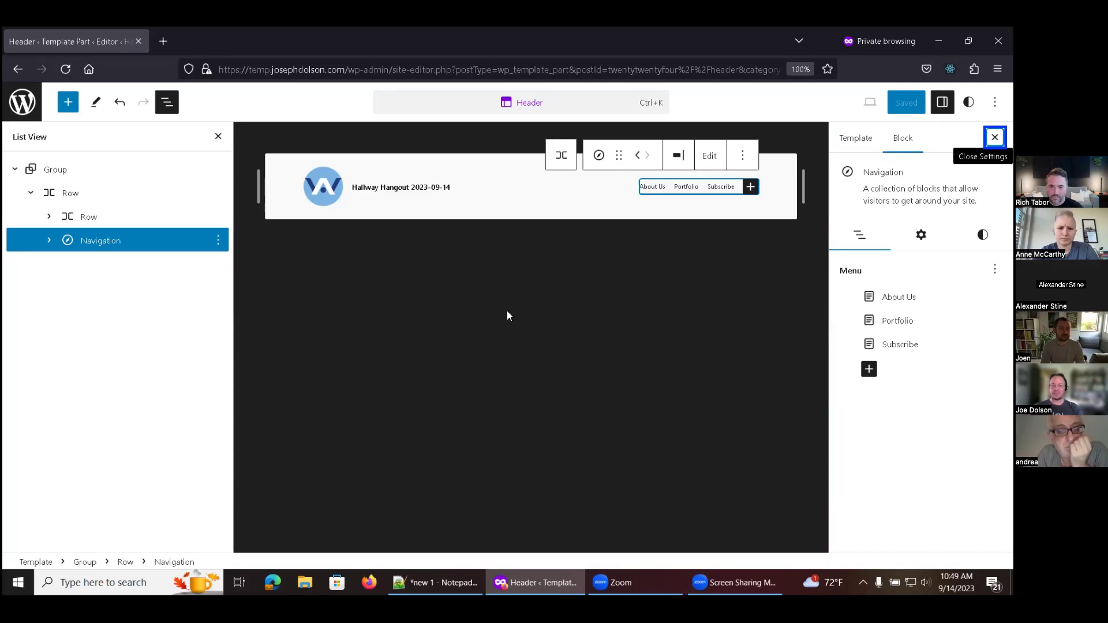
{"action": "key", "text": "Tab"}
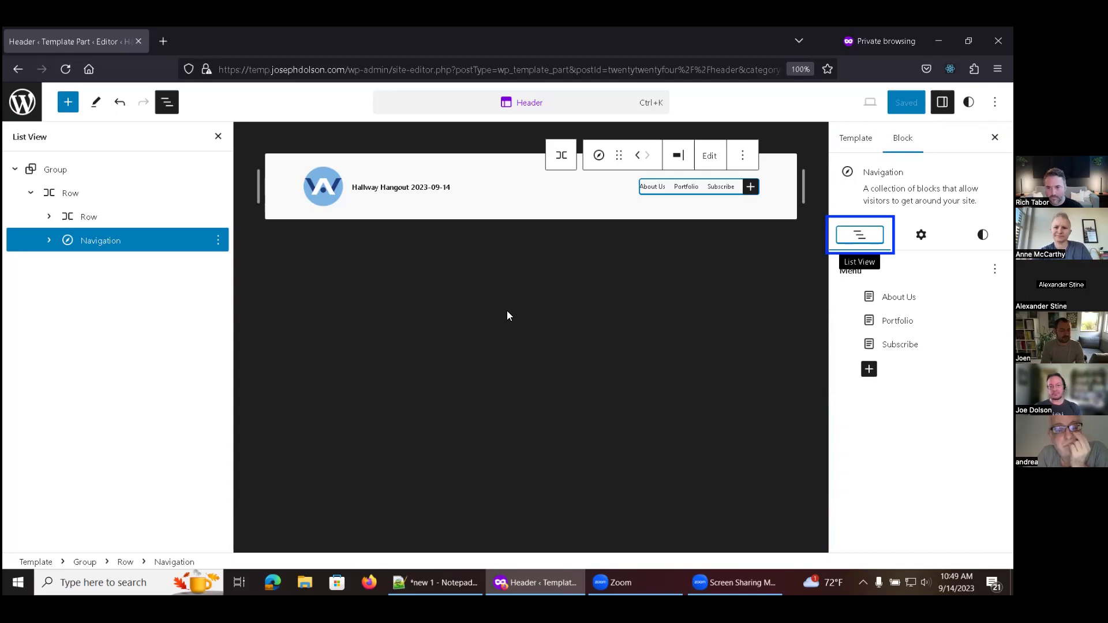
{"action": "key", "text": "Tab"}
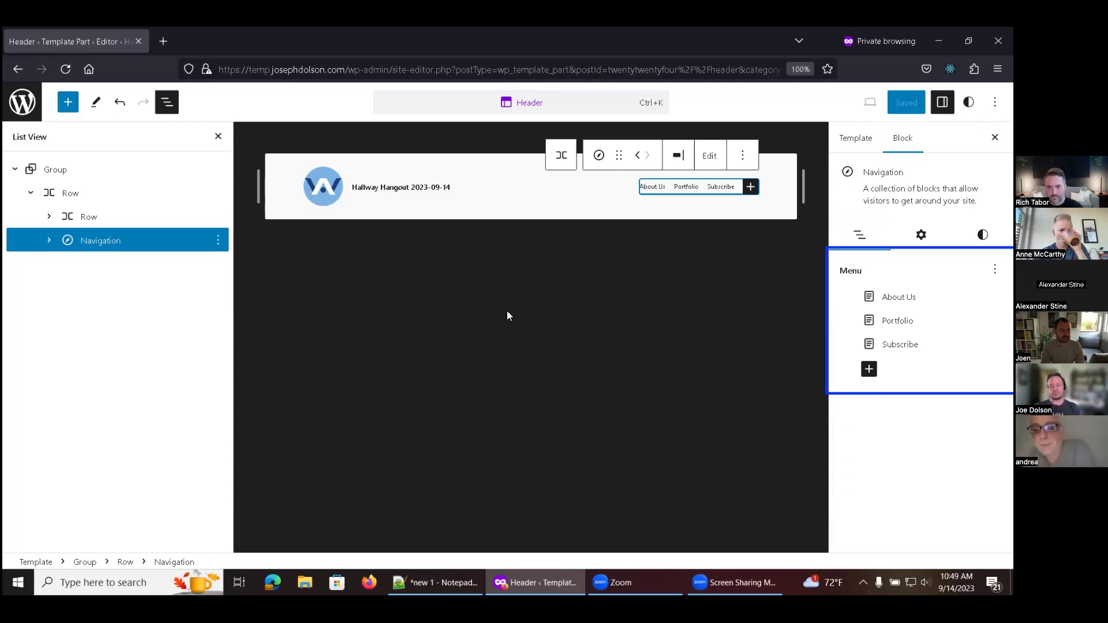
{"action": "key", "text": "Tab"}
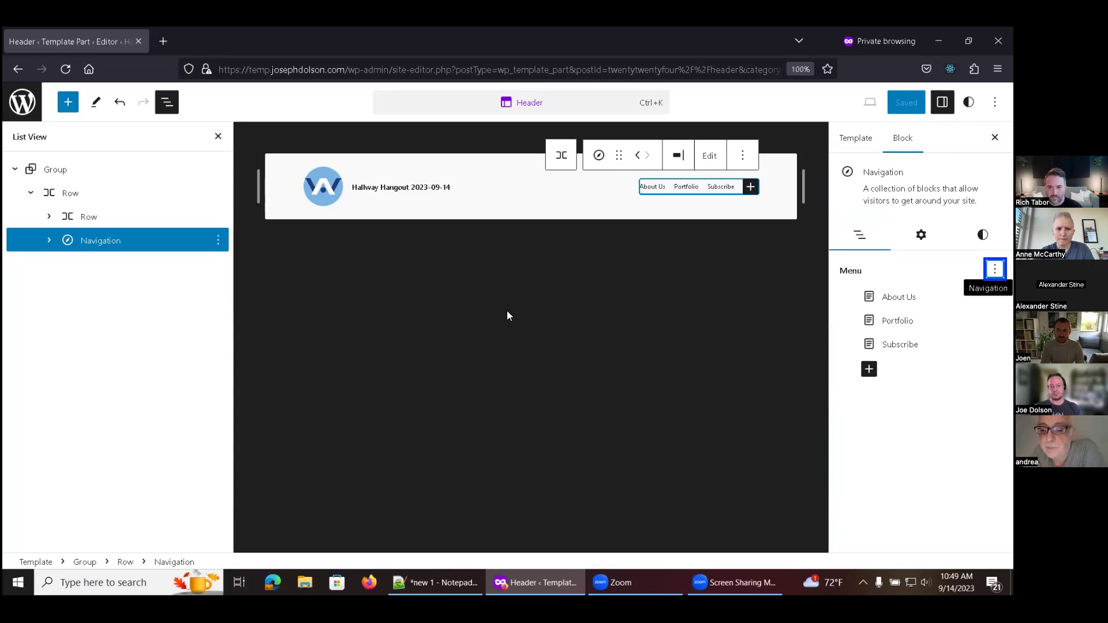
{"action": "key", "text": "Tab"}
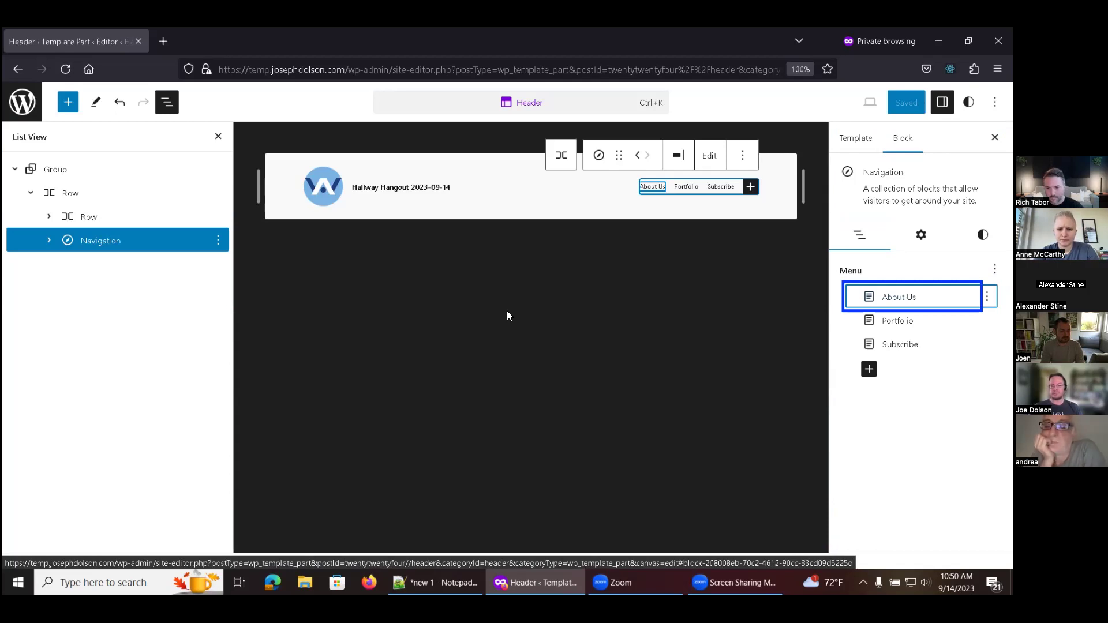
- Step down the menu from About Us through Portfolio to Subscribe
{"action": "key", "text": "Down"}
{"action": "key", "text": "Down"}
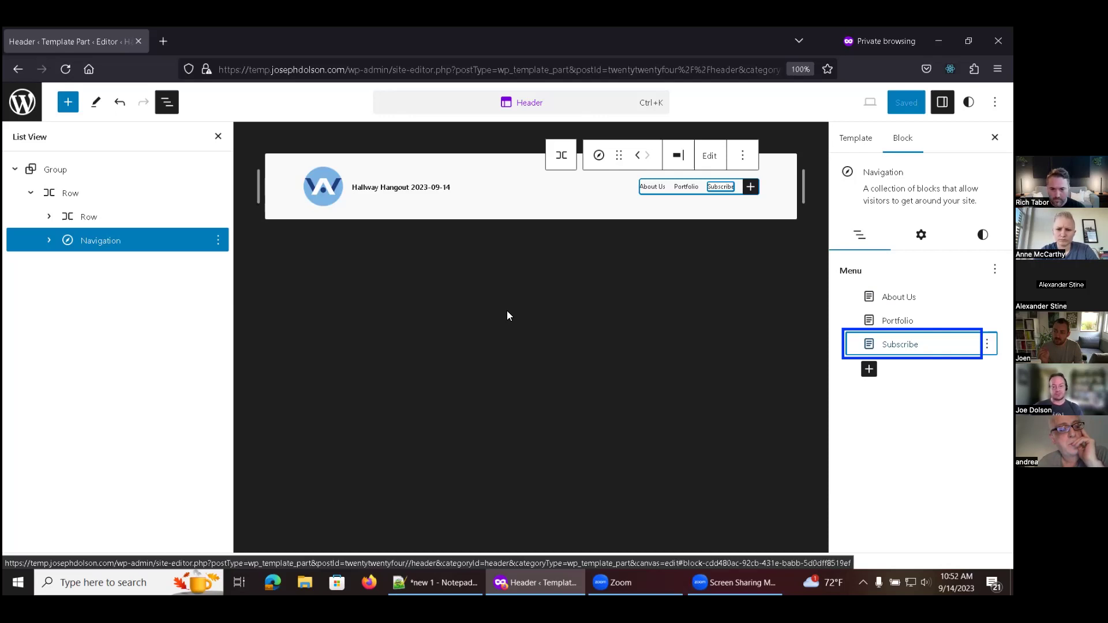
- Close the List View panel
{"action": "key", "text": "shift+alt+o"}
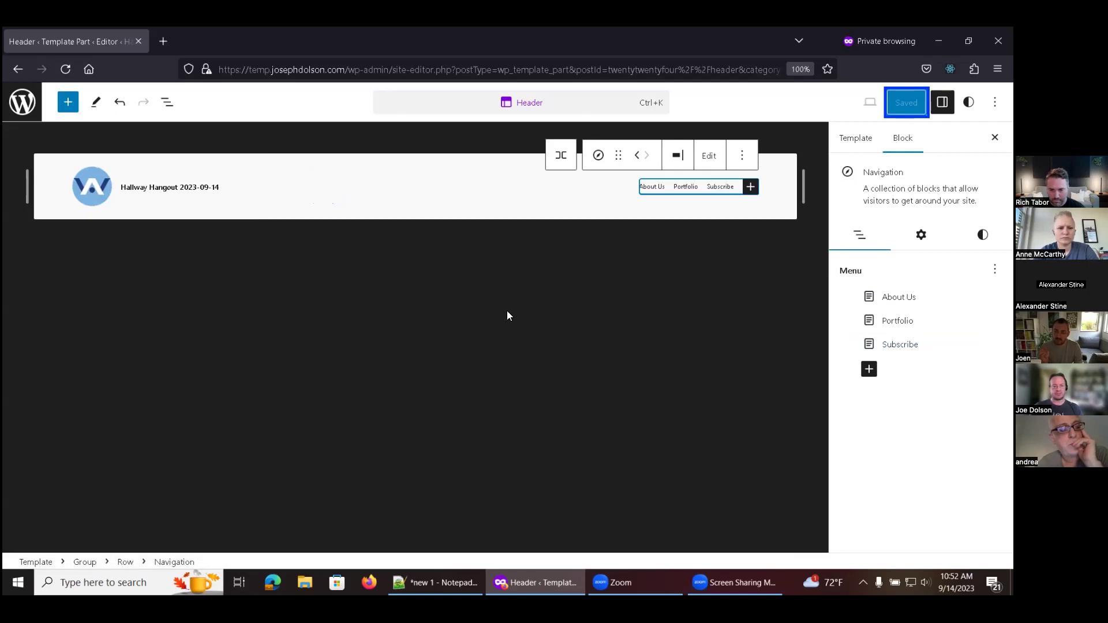
{"action": "key", "text": "shift+alt+o"}
{"action": "key", "text": "shift+Tab"}
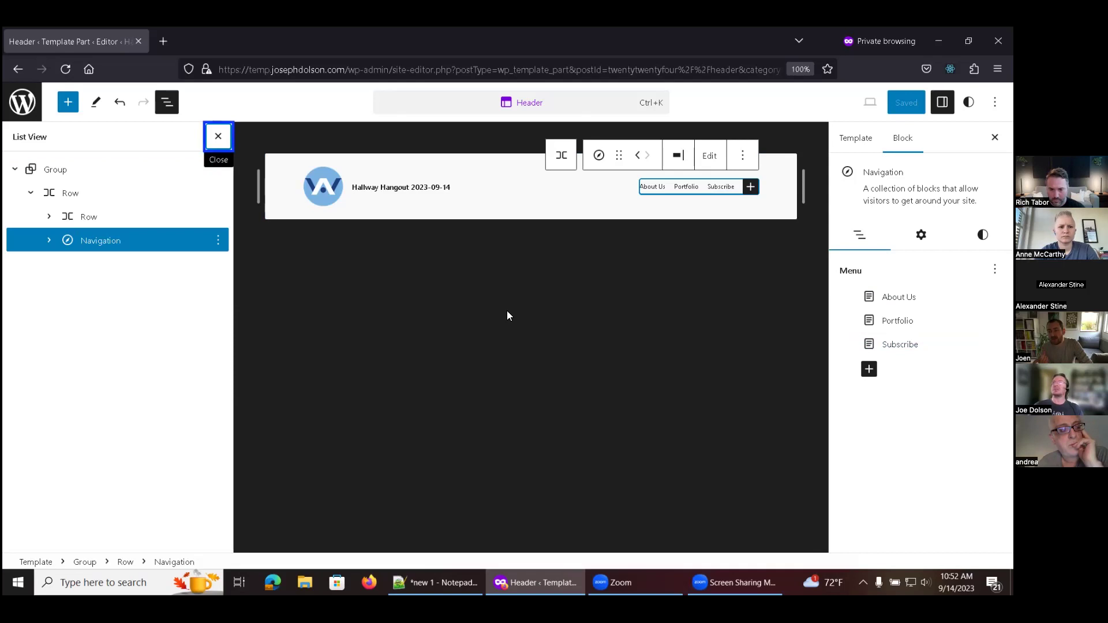
{"action": "key", "text": "Return"}
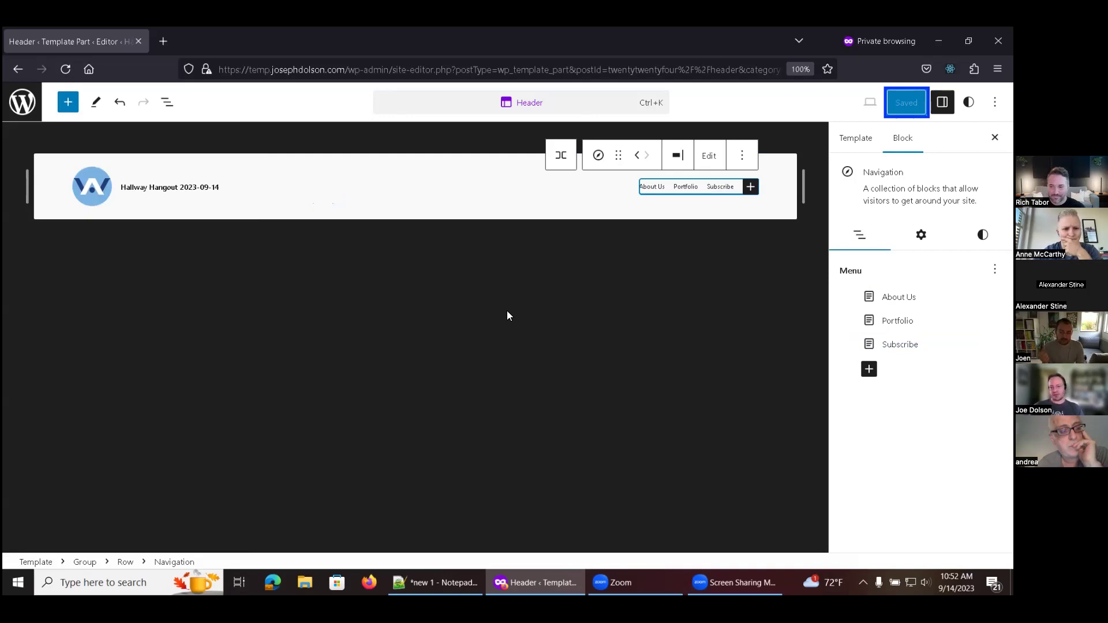
- Exit Header editing to its details page in browse mode
{"action": "key", "text": "shift+Tab"}
{"action": "key", "text": "shift+Tab"}
{"action": "key", "text": "shift+Tab"}
{"action": "key", "text": "shift+Tab"}
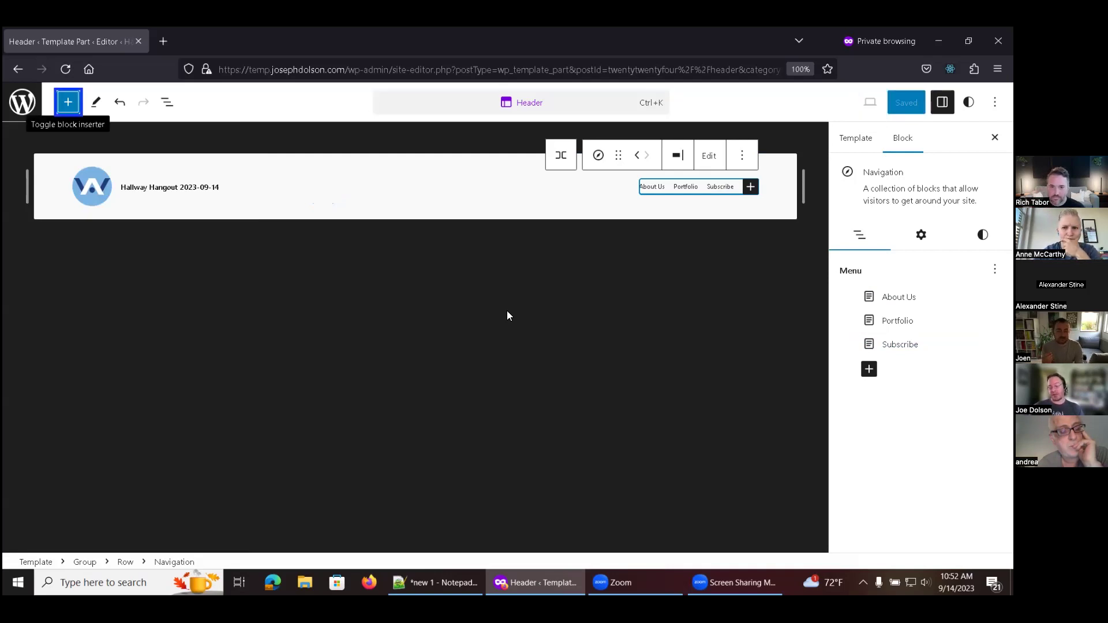
{"action": "key", "text": "Tab"}
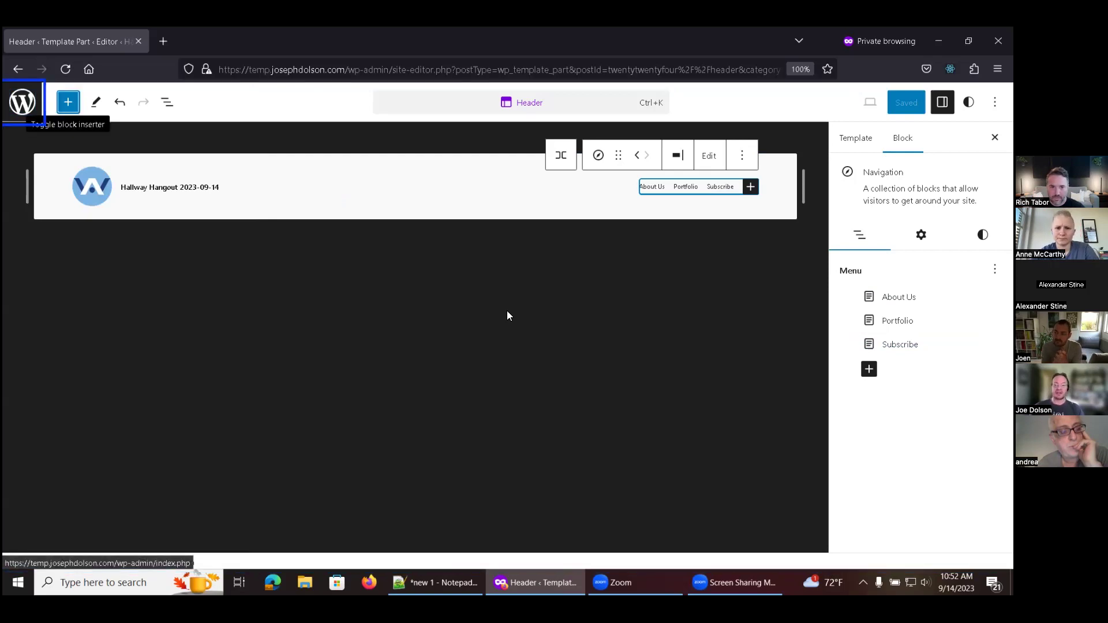
{"action": "key", "text": "shift+Tab"}
{"action": "key", "text": "Return"}
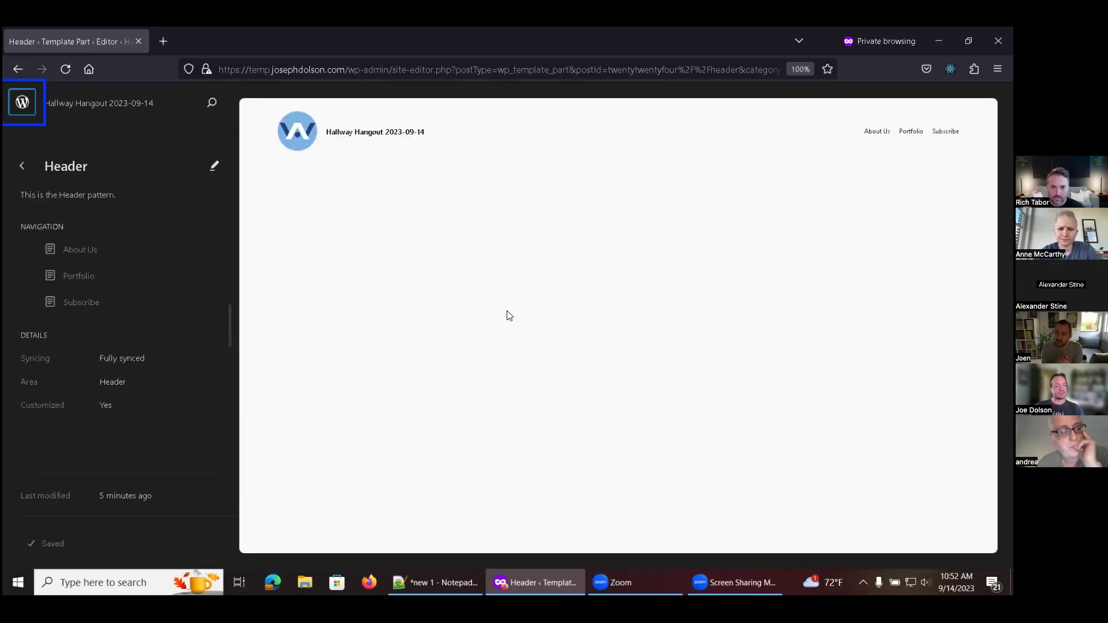
- Go back from the Header details to the Patterns list
{"action": "key", "text": "Tab"}
{"action": "key", "text": "Tab"}
{"action": "key", "text": "Tab"}
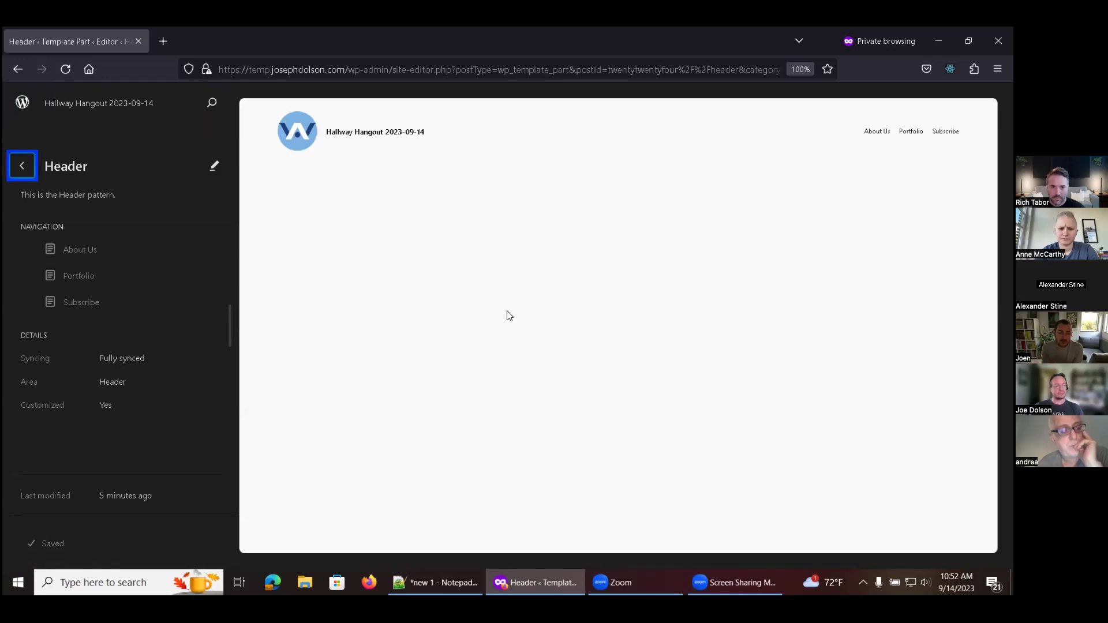
{"action": "key", "text": "Return"}
{"action": "key", "text": "Tab"}
- Move through the pattern categories and return to the Design overview
{"action": "key", "text": "shift+Tab"}
{"action": "key", "text": "Tab"}
{"action": "key", "text": "Tab"}
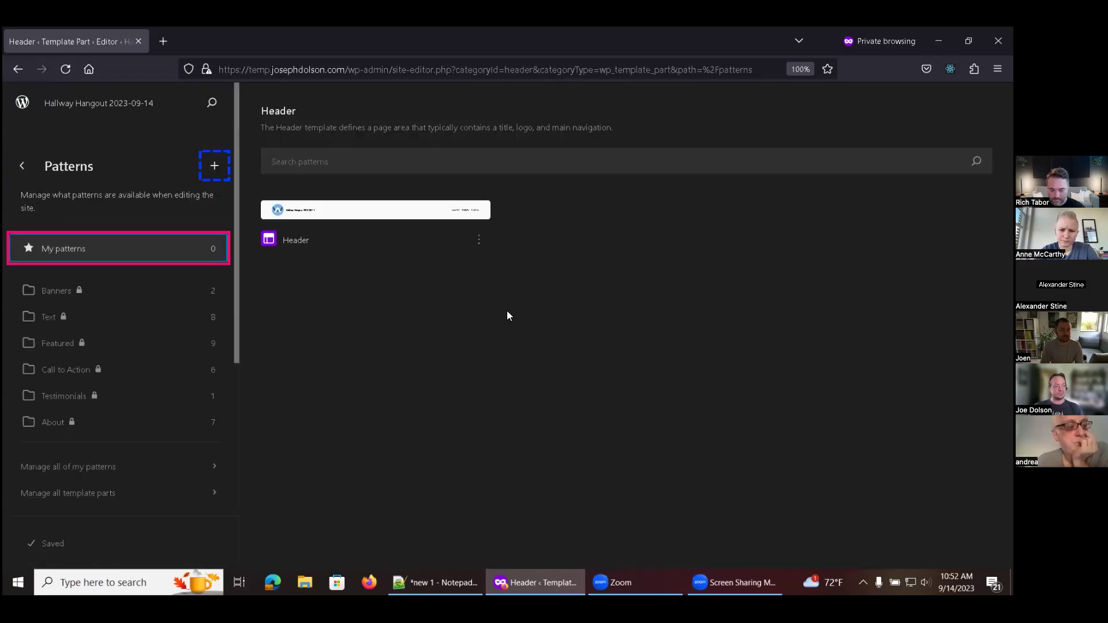
{"action": "key", "text": "Down"}
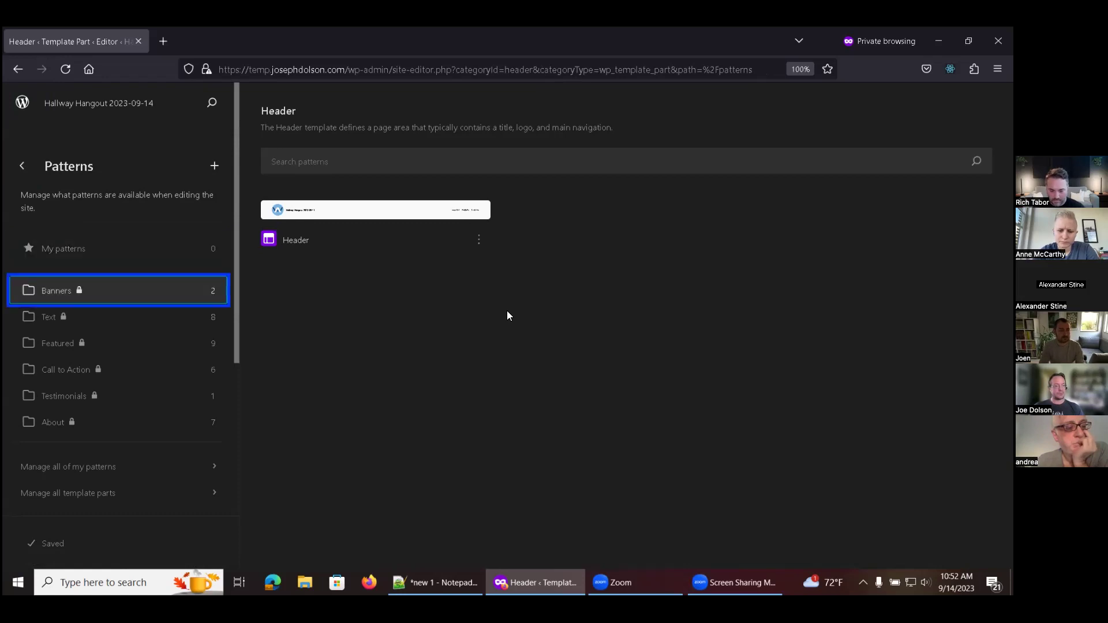
{"action": "key", "text": "Down"}
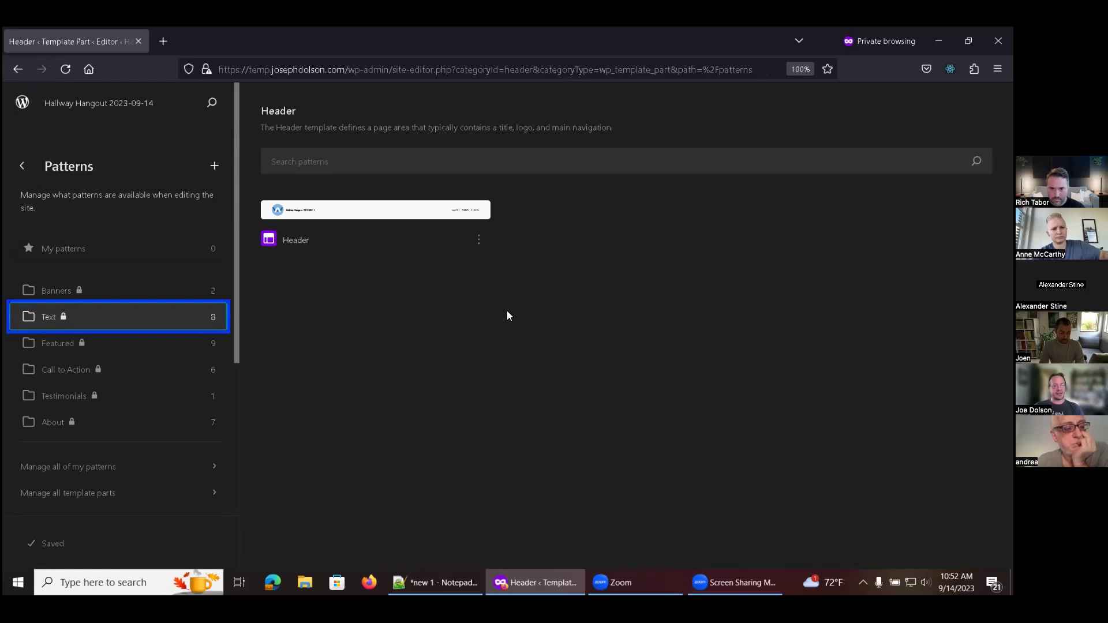
{"action": "key", "text": "Up"}
{"action": "key", "text": "Up"}
{"action": "key", "text": "shift+Tab"}
{"action": "key", "text": "shift+Tab"}
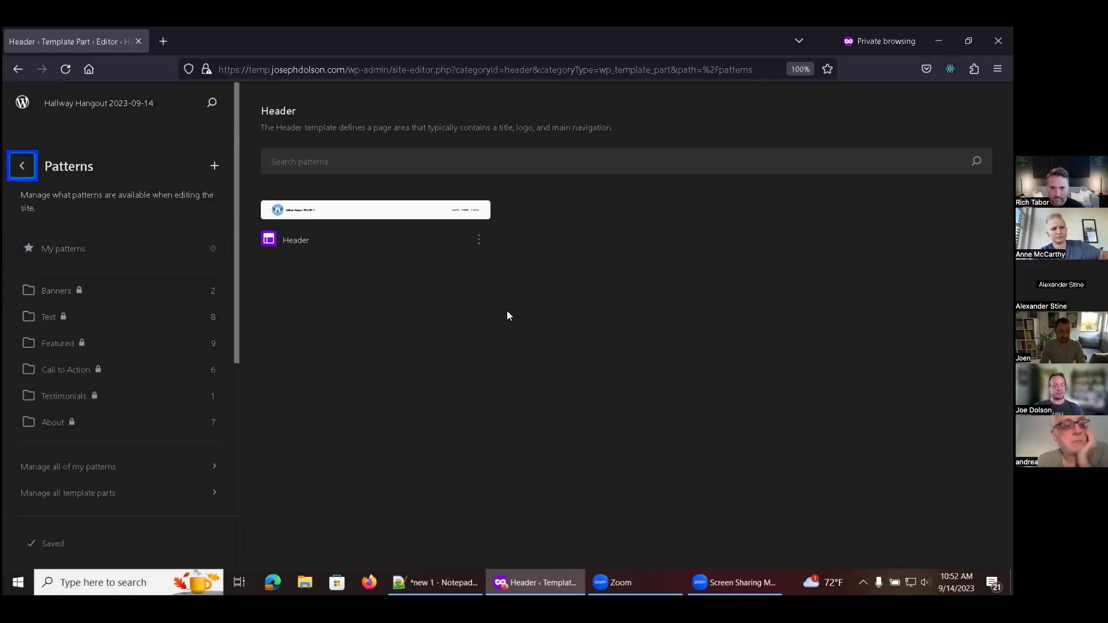
{"action": "key", "text": "Return"}
{"action": "key", "text": "Tab"}
{"action": "key", "text": "Tab"}
{"action": "key", "text": "Tab"}
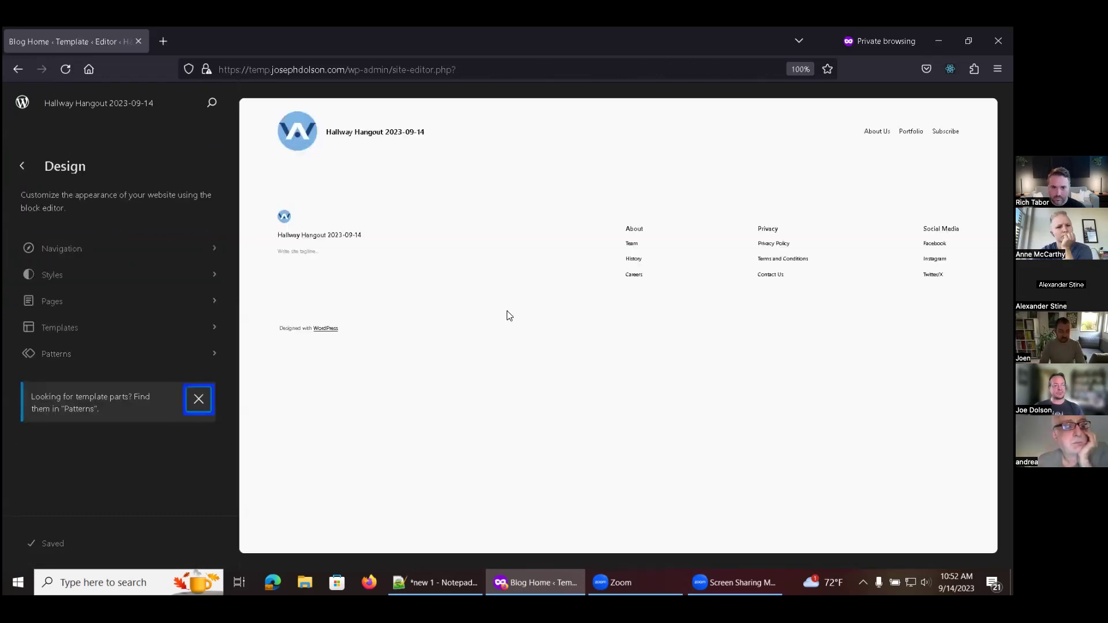
- Move focus from the site preview to the Templates section and open it
{"action": "key", "text": "Tab"}
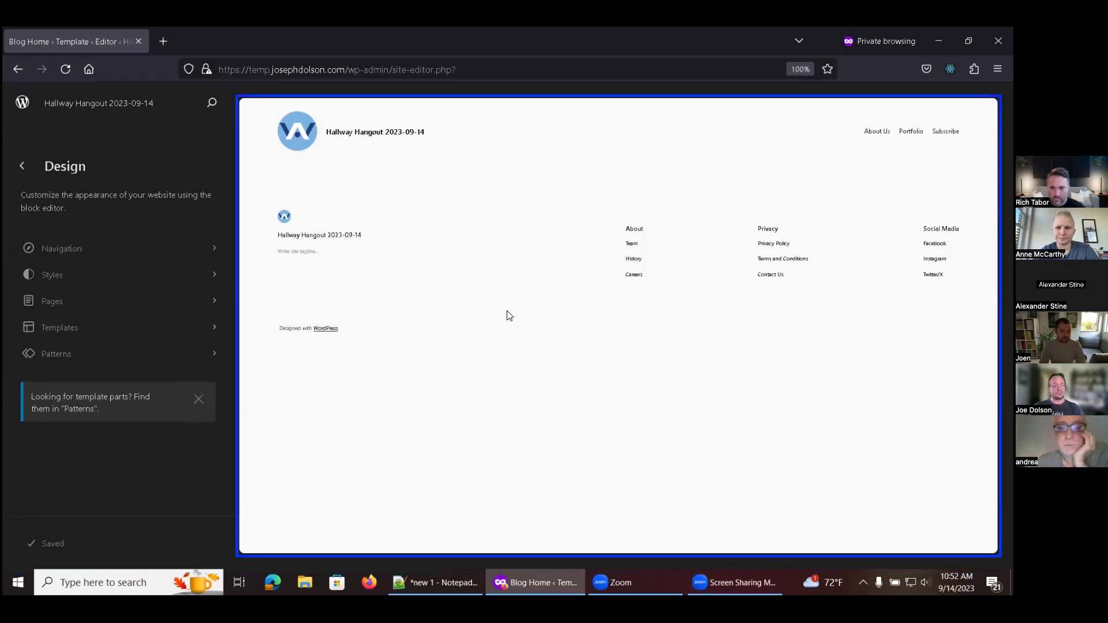
{"action": "key", "text": "shift+Tab"}
{"action": "key", "text": "shift+Tab"}
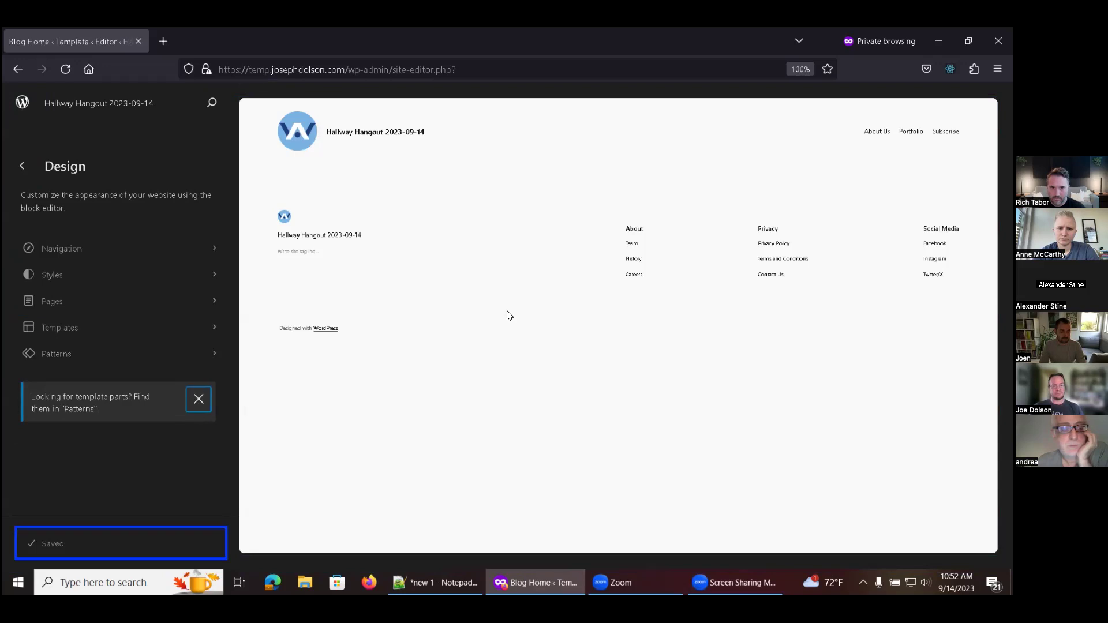
{"action": "key", "text": "shift+Tab"}
{"action": "key", "text": "shift+Tab"}
{"action": "key", "text": "Tab"}
{"action": "key", "text": "shift+Tab"}
{"action": "key", "text": "Return"}
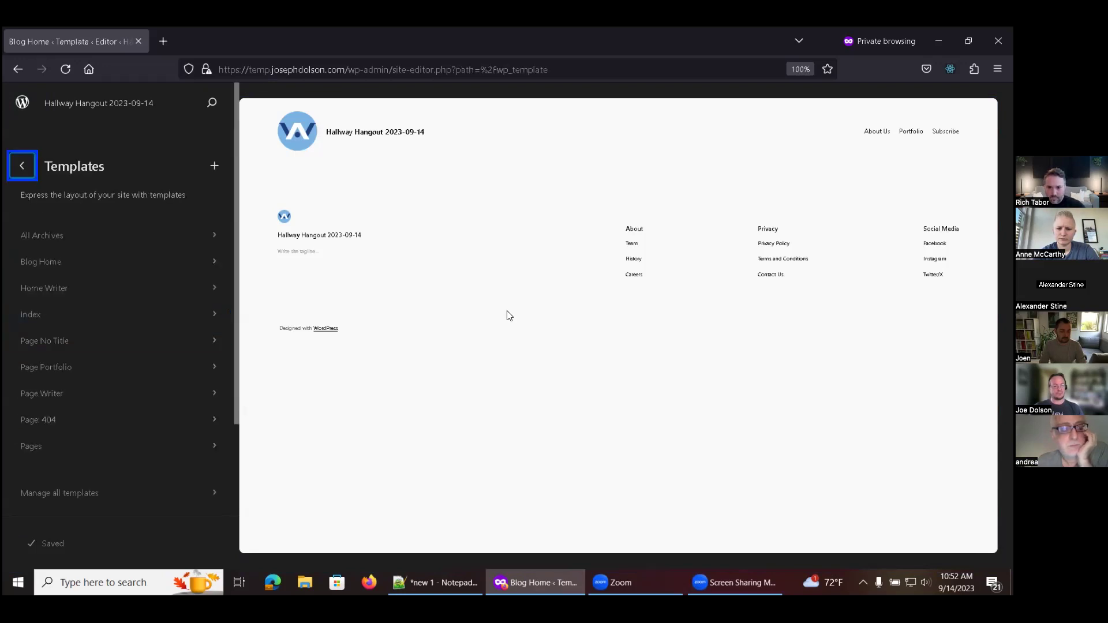
- Open the Index template from the list and switch it into full edit mode
{"action": "key", "text": "Tab"}
{"action": "key", "text": "Tab"}
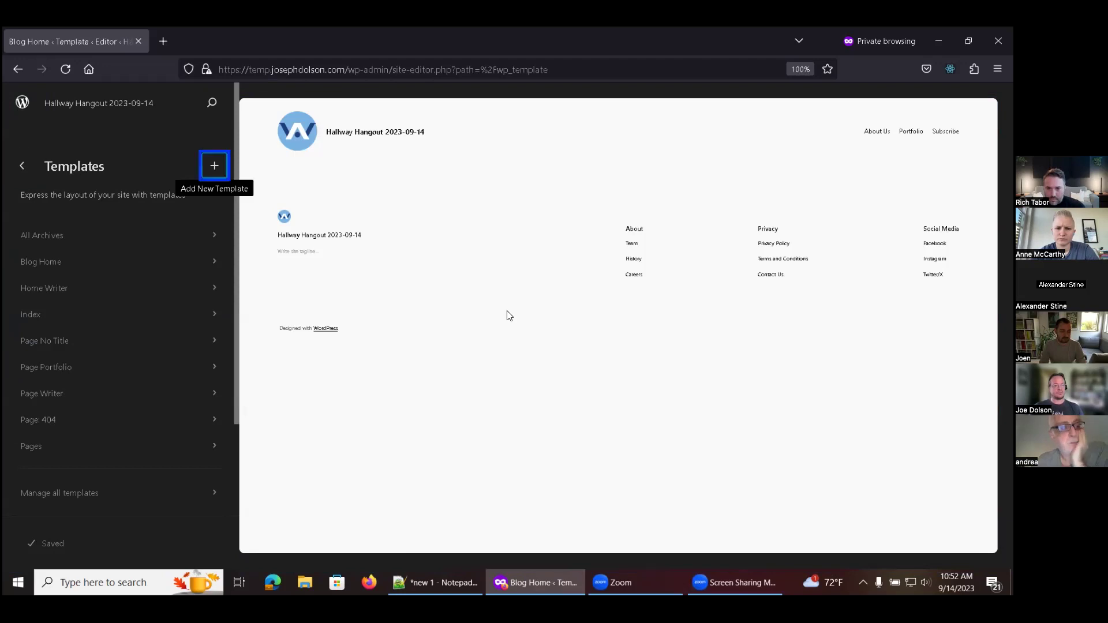
{"action": "key", "text": "Tab"}
{"action": "key", "text": "Tab"}
{"action": "key", "text": "Tab"}
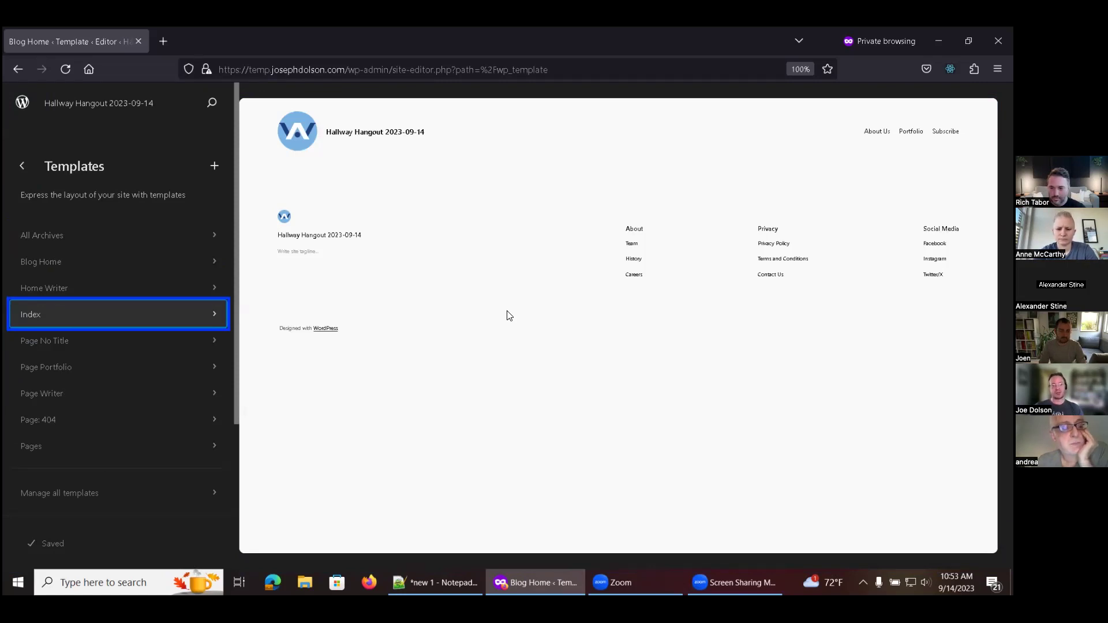
{"action": "key", "text": "Return"}
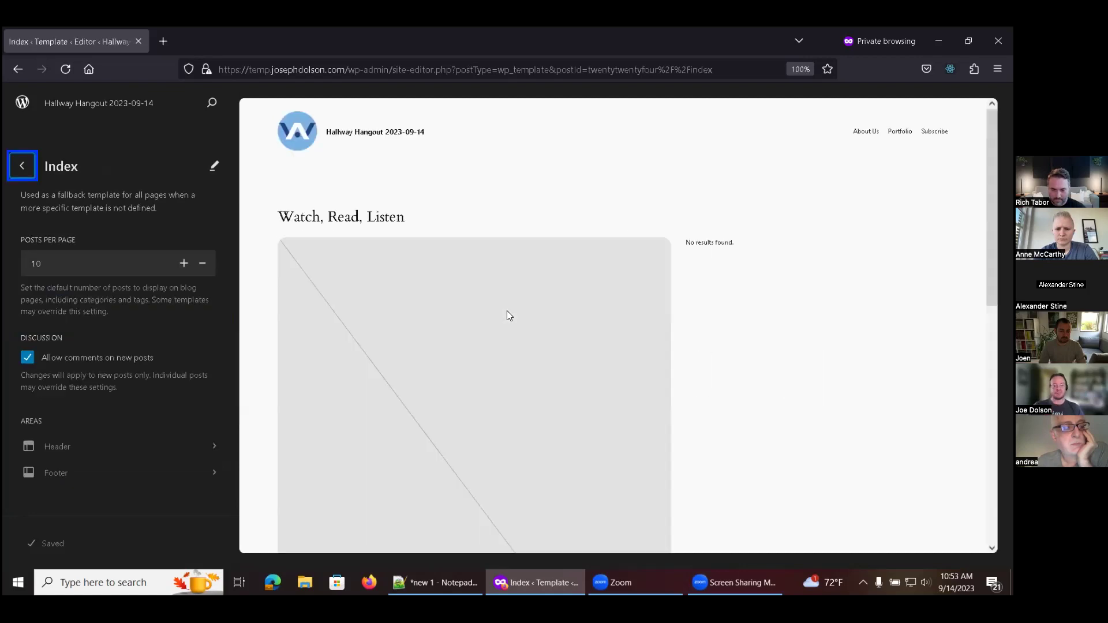
{"action": "key", "text": "Tab"}
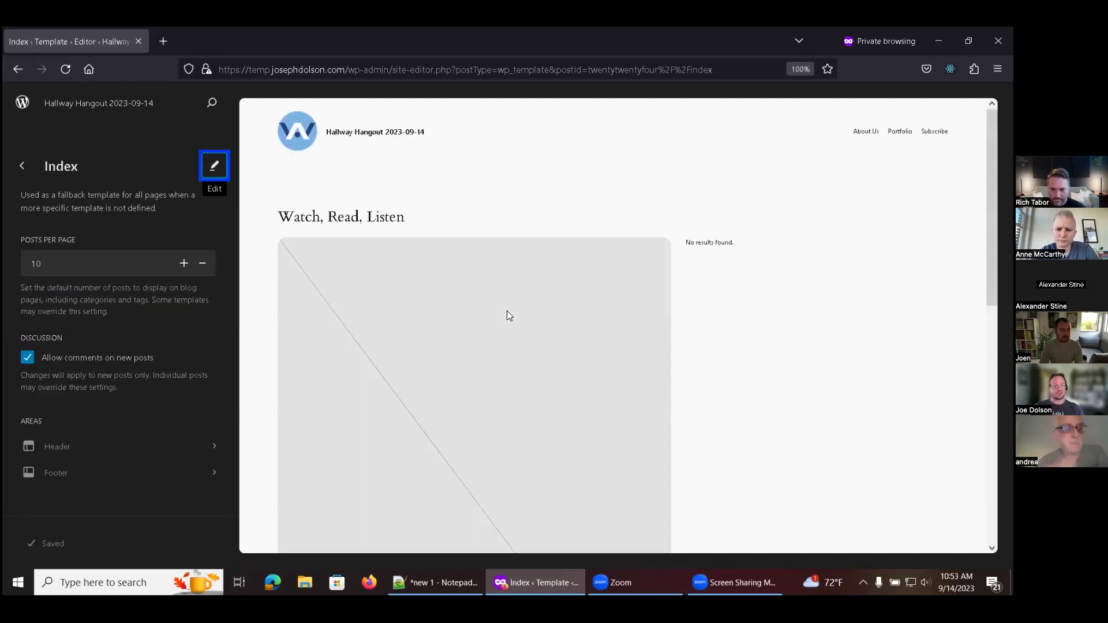
{"action": "key", "text": "Return"}
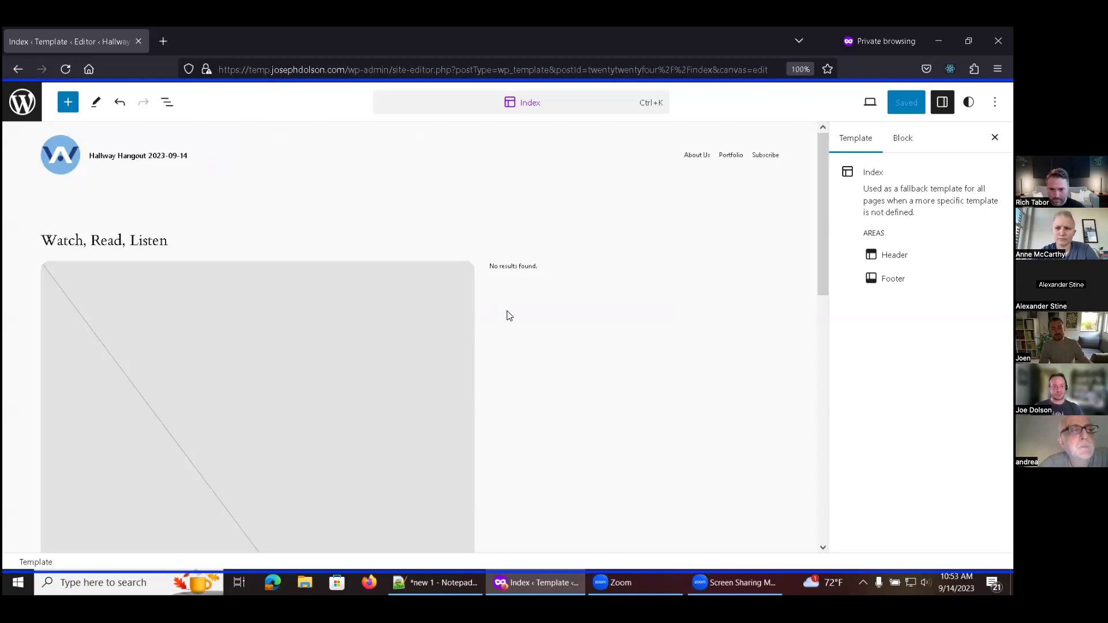
- Enter the Index canvas and arrow through the header Groups to the Watch, Read, Listen heading
{"action": "key", "text": "Tab"}
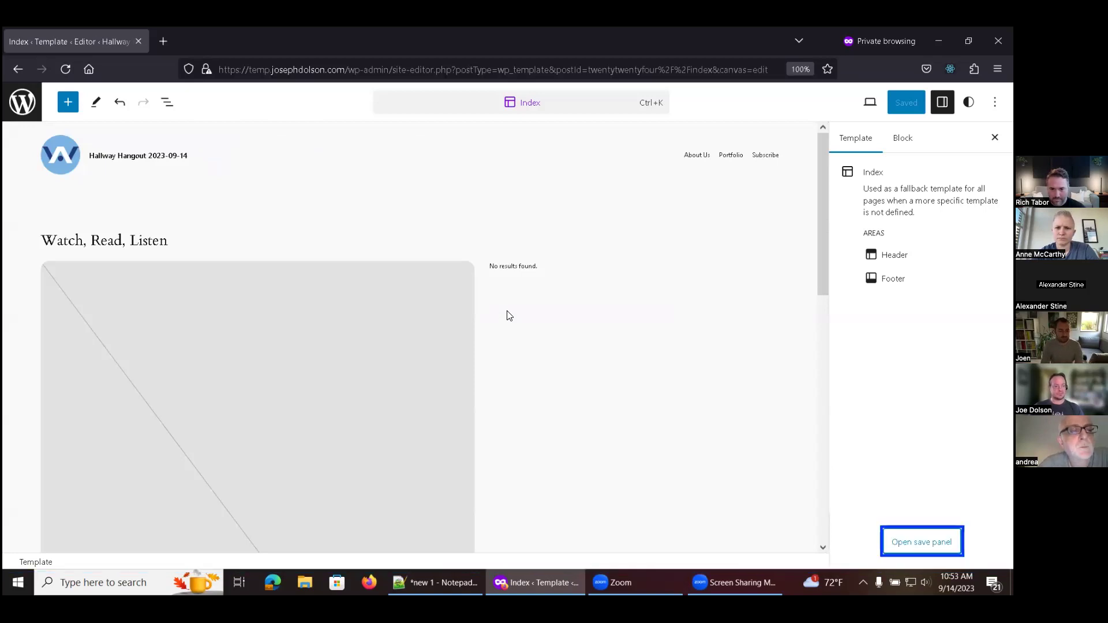
{"action": "key", "text": "Tab"}
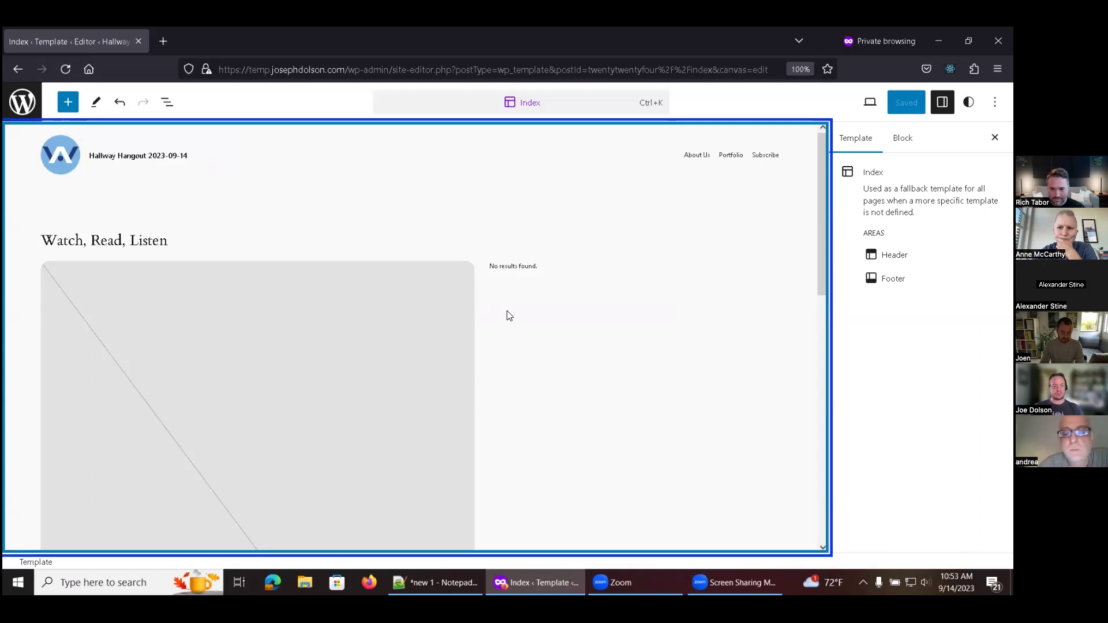
{"action": "key", "text": "Tab"}
{"action": "key", "text": "Up"}
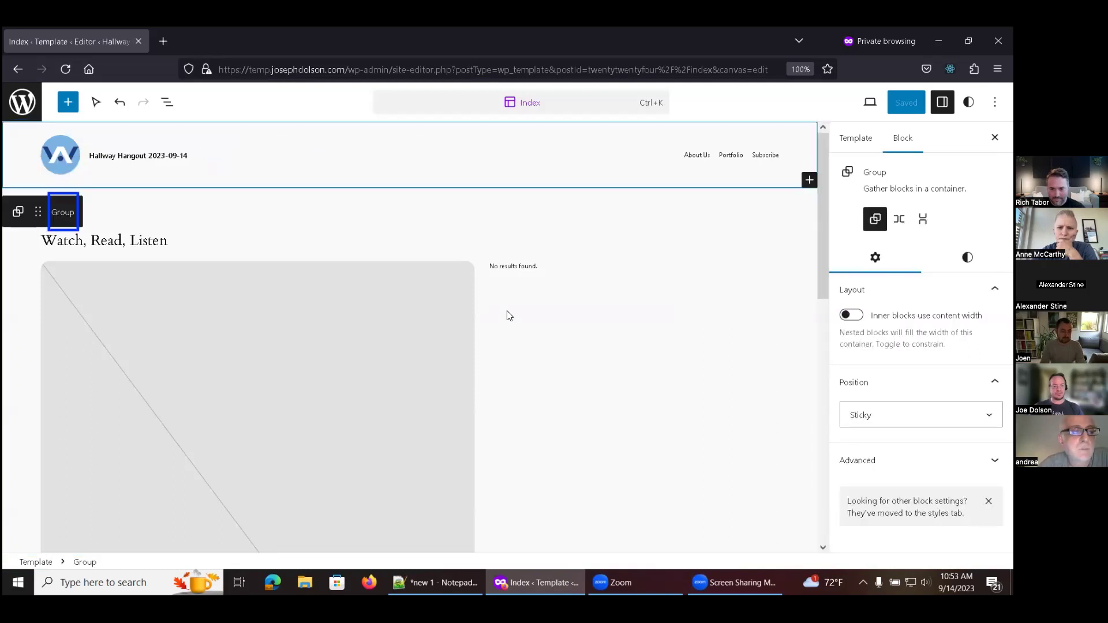
{"action": "key", "text": "Down"}
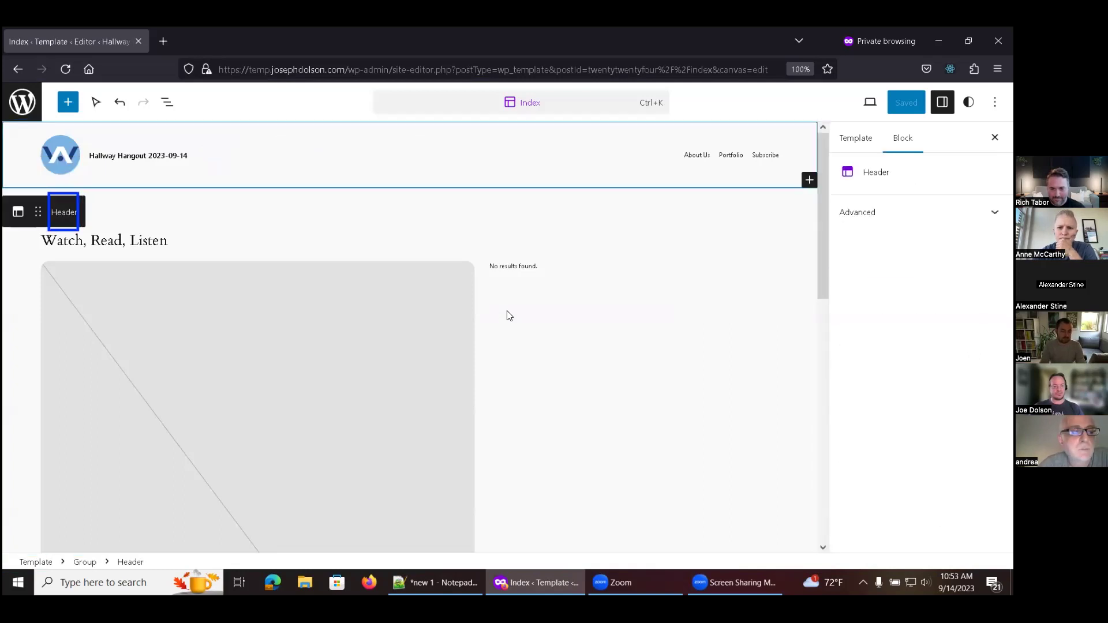
{"action": "key", "text": "Down"}
{"action": "key", "text": "Down"}
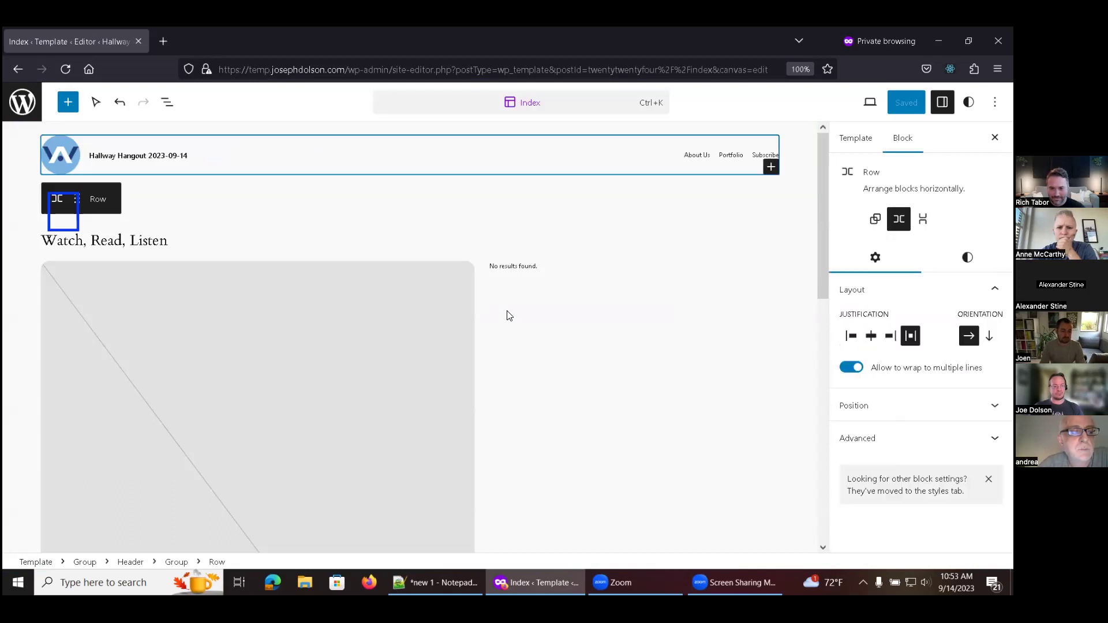
{"action": "key", "text": "Up"}
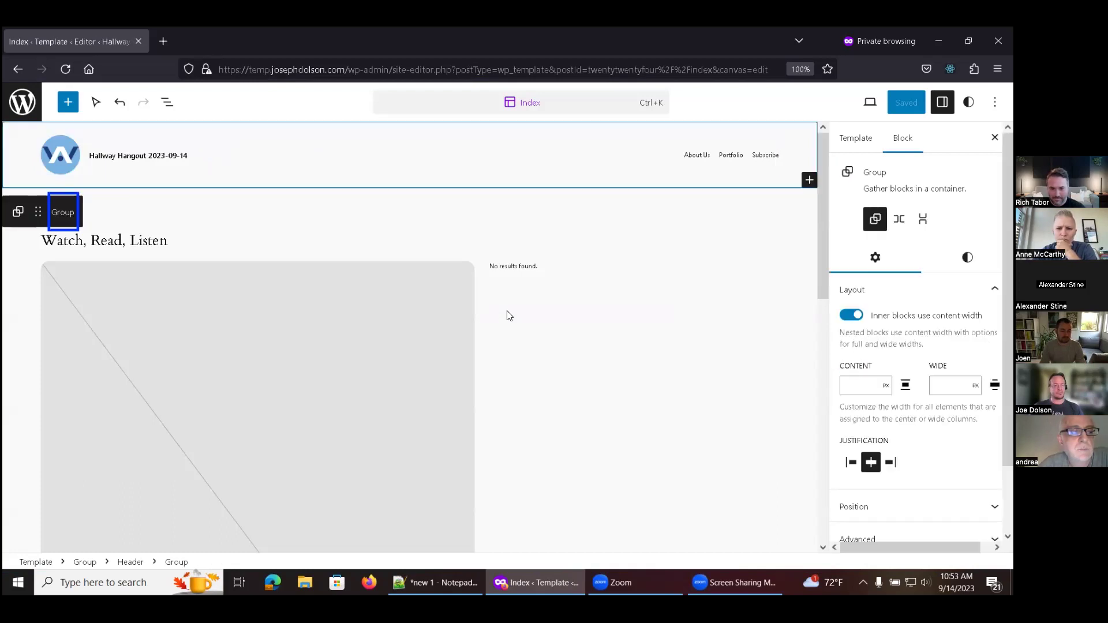
{"action": "key", "text": "Up"}
{"action": "key", "text": "Down"}
{"action": "key", "text": "Down"}
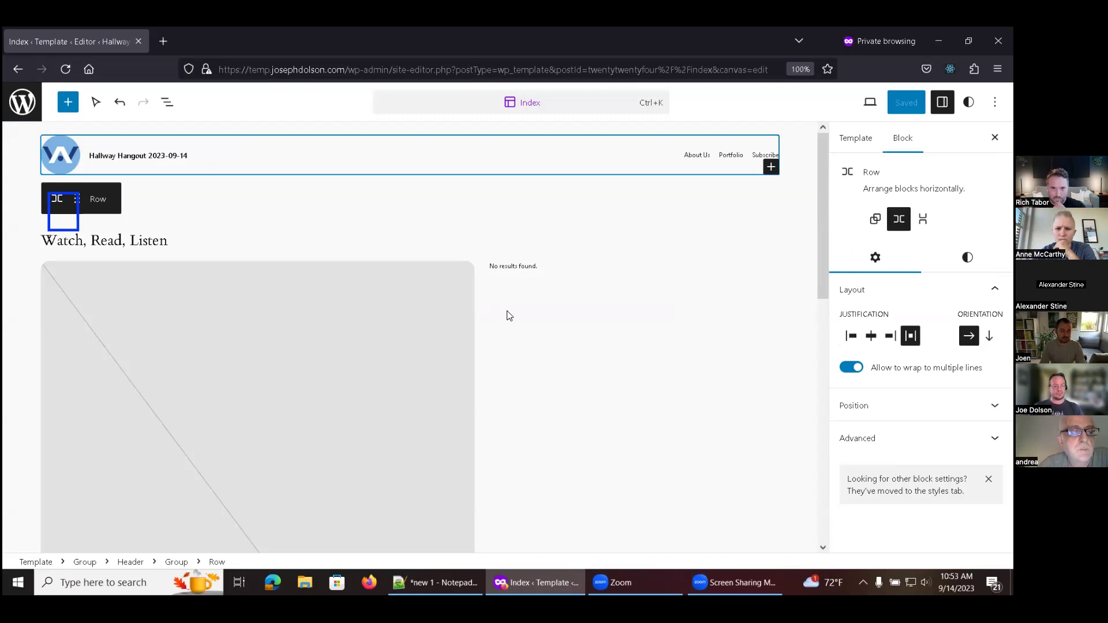
{"action": "key", "text": "Up"}
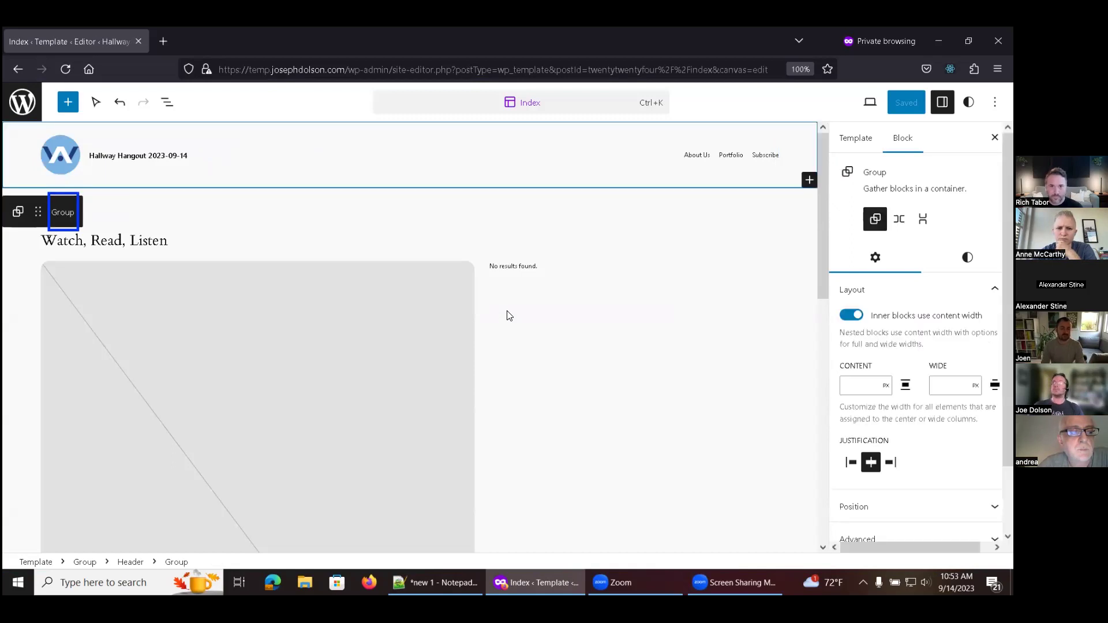
{"action": "key", "text": "Up"}
{"action": "key", "text": "Up"}
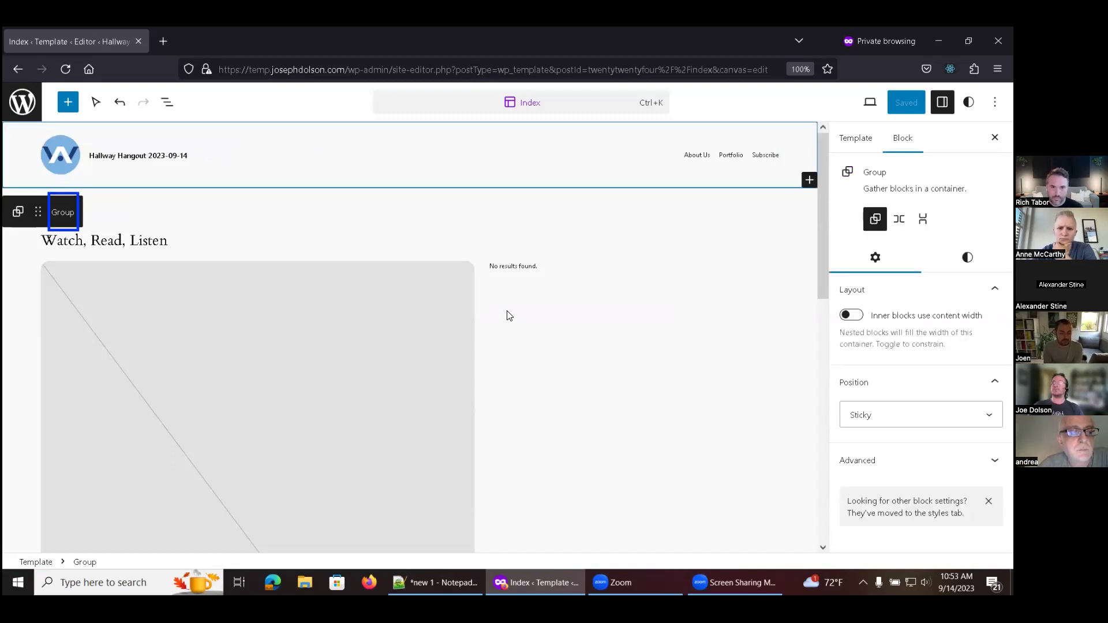
{"action": "key", "text": "Down"}
{"action": "key", "text": "Down"}
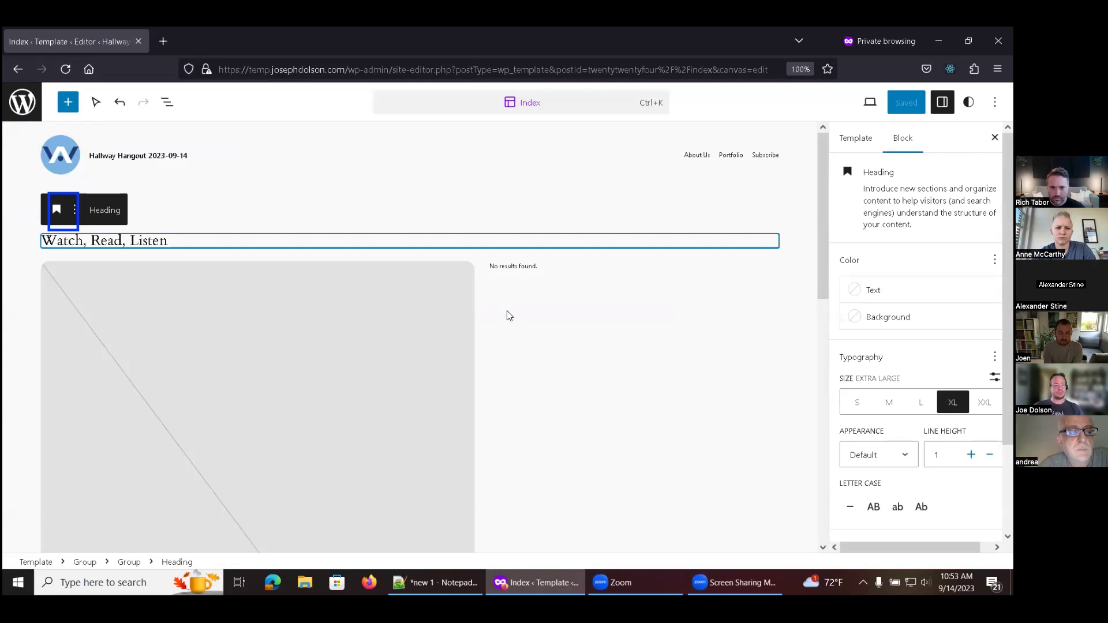
- Open List View and arrow from the first Group row down to Watch, Read, Listen
{"action": "key", "text": "shift+alt+o"}
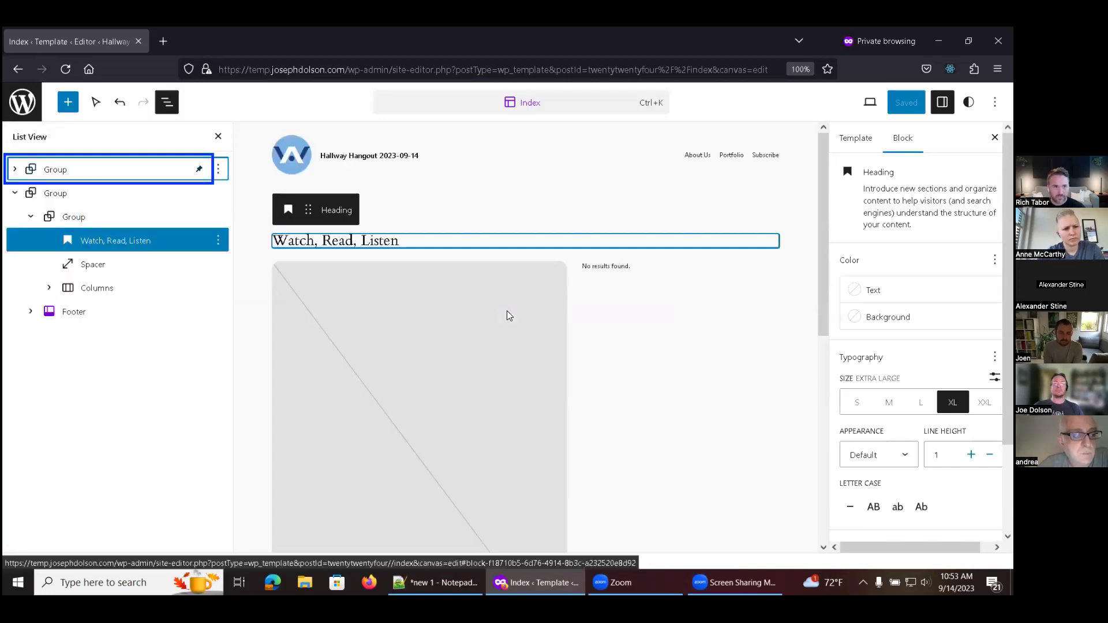
{"action": "key", "text": "Tab"}
{"action": "key", "text": "shift+Tab"}
{"action": "key", "text": "Down"}
{"action": "key", "text": "Down"}
{"action": "key", "text": "Down"}
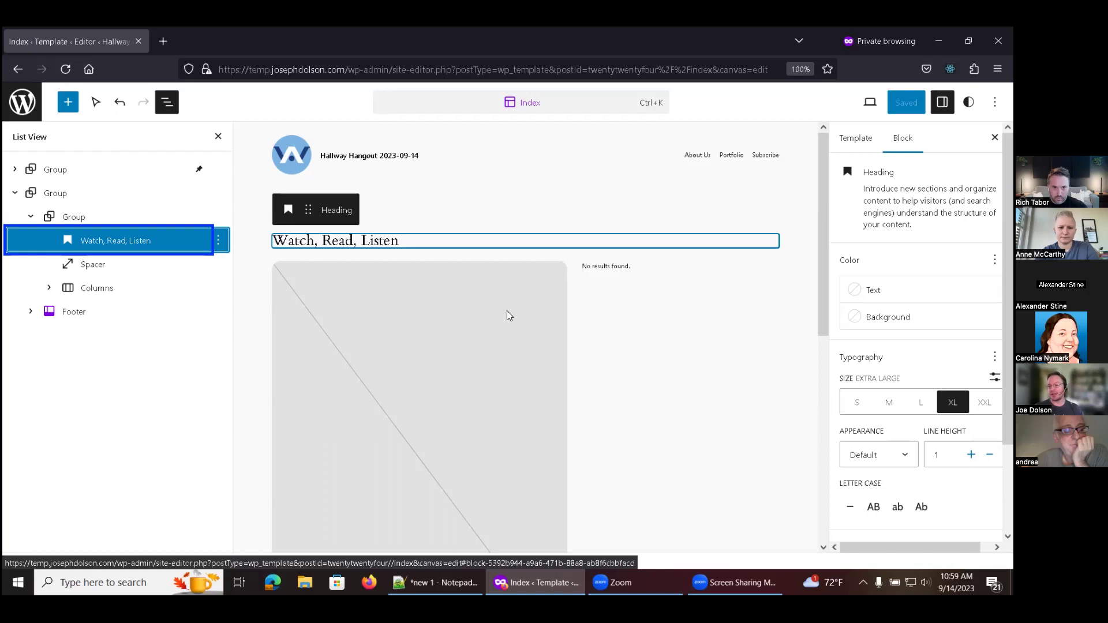
- Close List View and cycle focus through the editor regions to open the command search over Index
{"action": "key", "text": "shift+alt+o"}
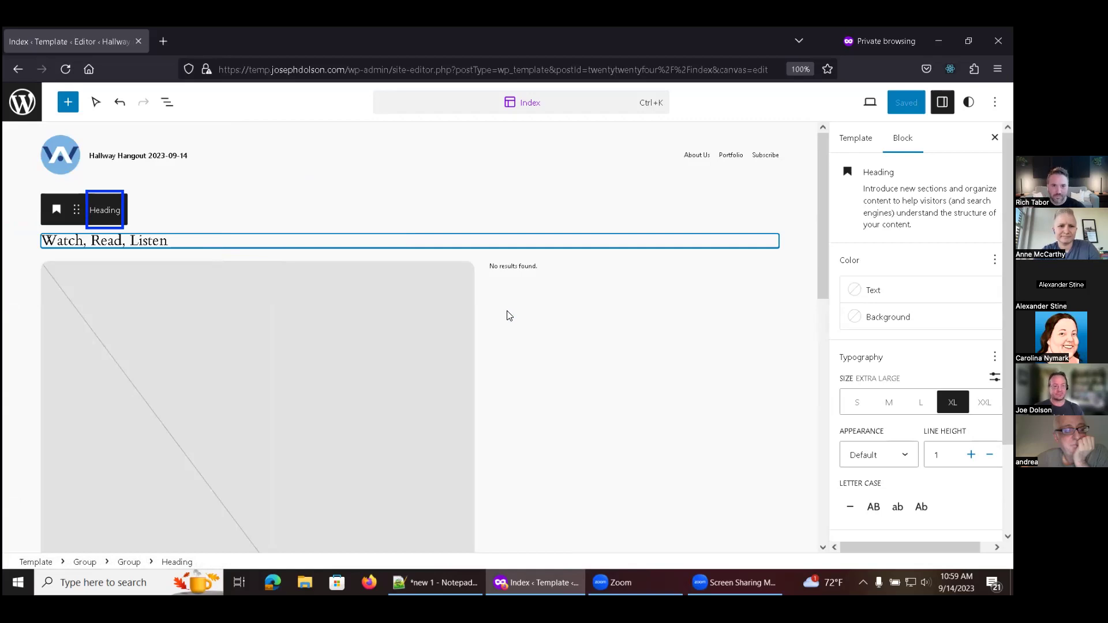
{"action": "key", "text": "ctrl+grave"}
{"action": "key", "text": "ctrl+grave"}
{"action": "key", "text": "ctrl+grave"}
{"action": "key", "text": "ctrl+grave"}
{"action": "key", "text": "ctrl+grave"}
{"action": "key", "text": "Tab"}
{"action": "key", "text": "Tab"}
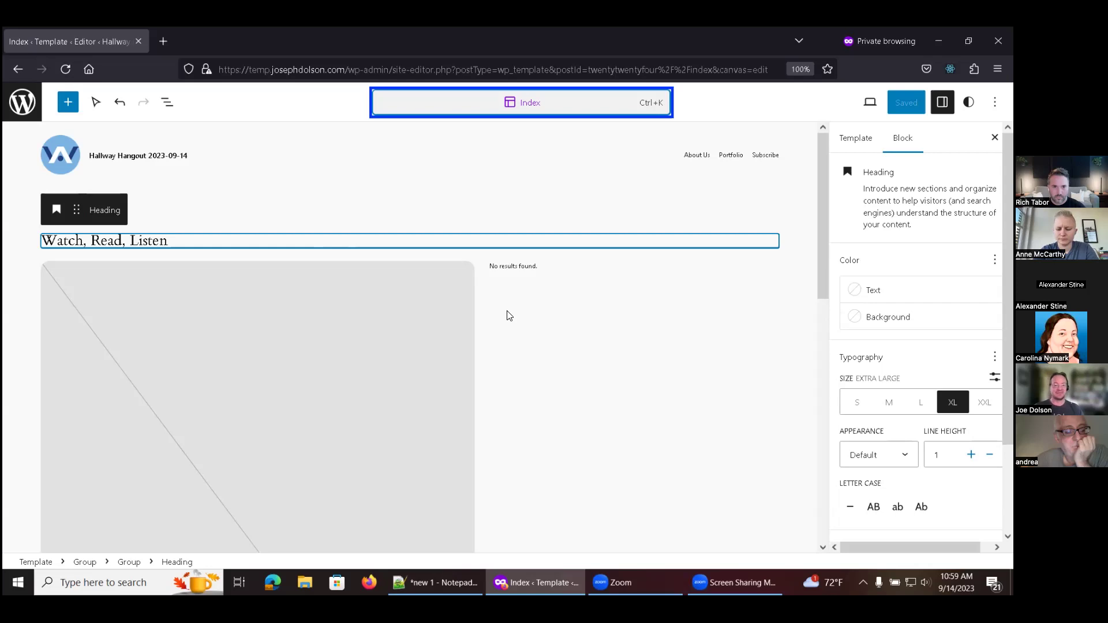
{"action": "key", "text": "Return"}
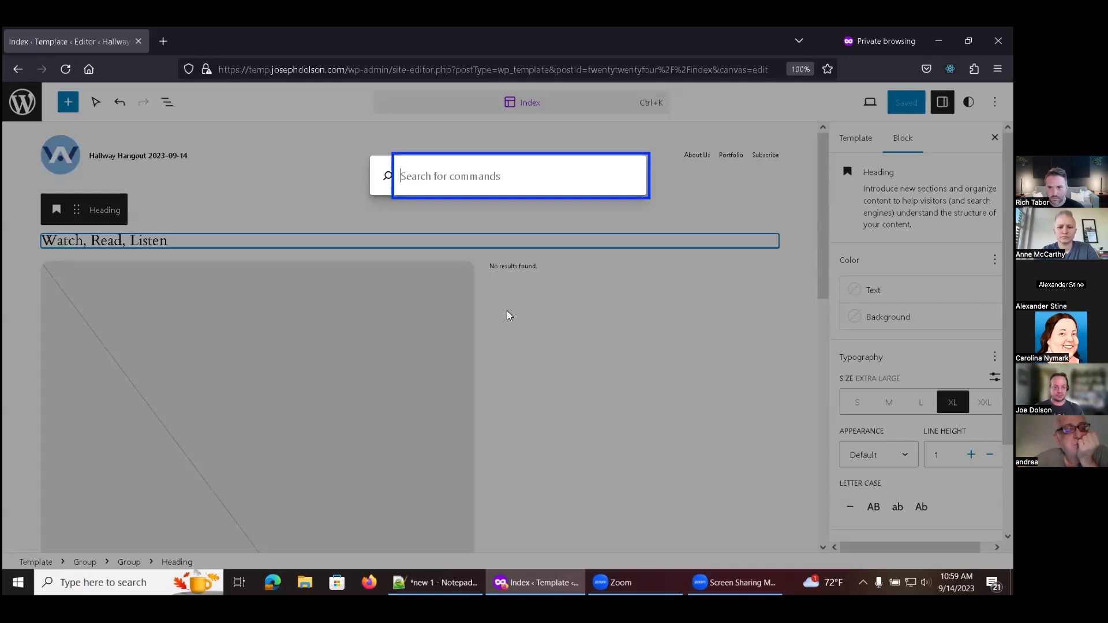
- Search the commands for 'page' and highlight the Sample Page result
{"action": "type", "text": "page"}
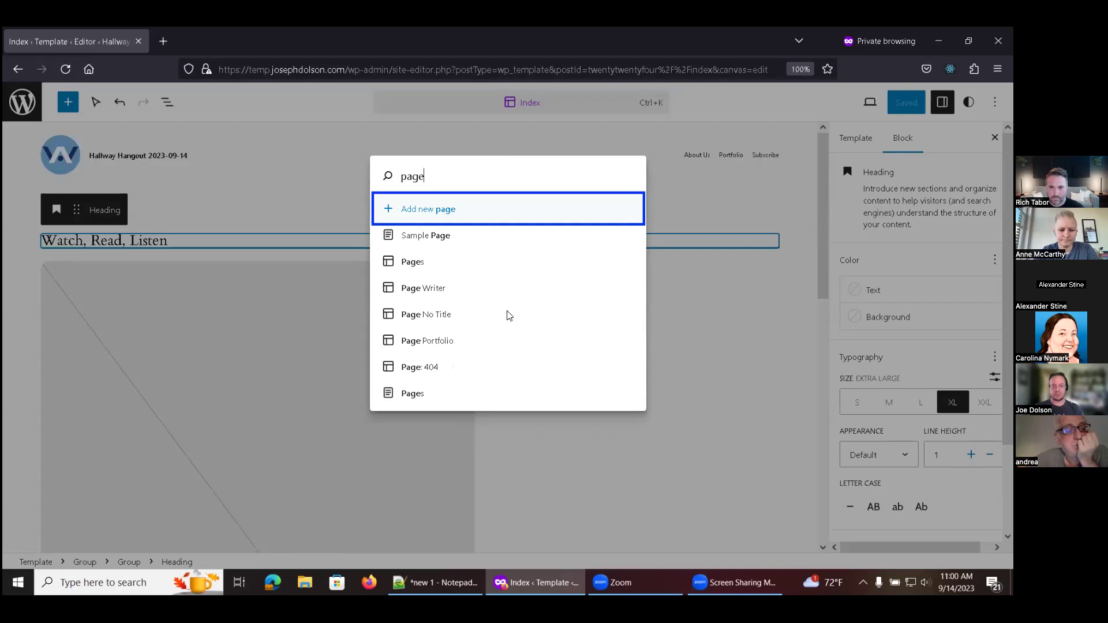
{"action": "key", "text": "Down"}
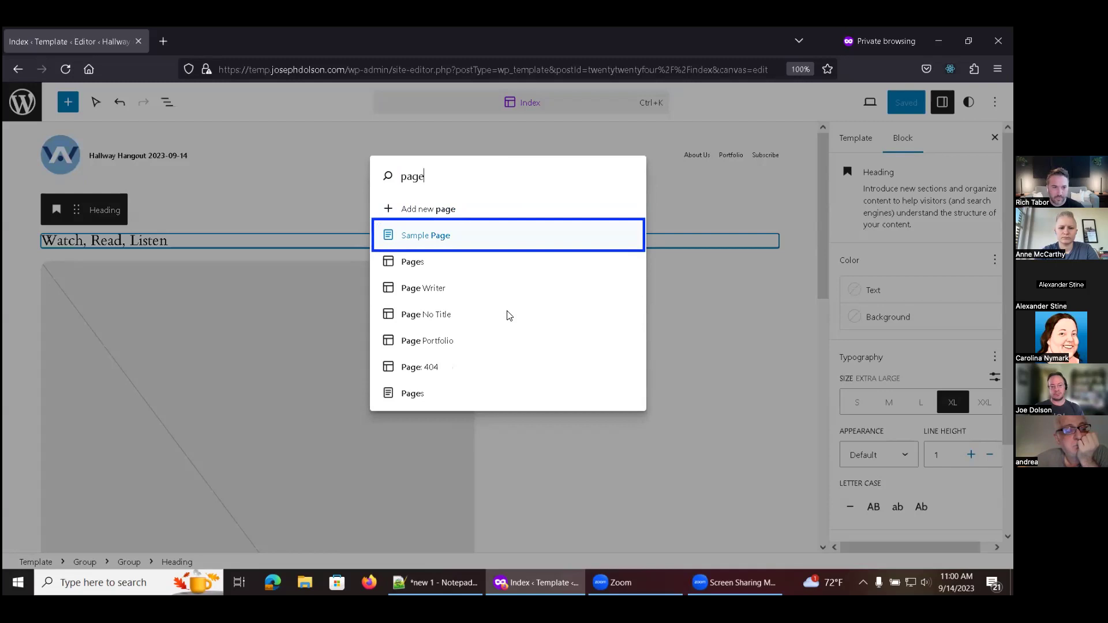
- Move past Pages, Page Writer and Page No Title to open the Page Portfolio template
{"action": "key", "text": "Down"}
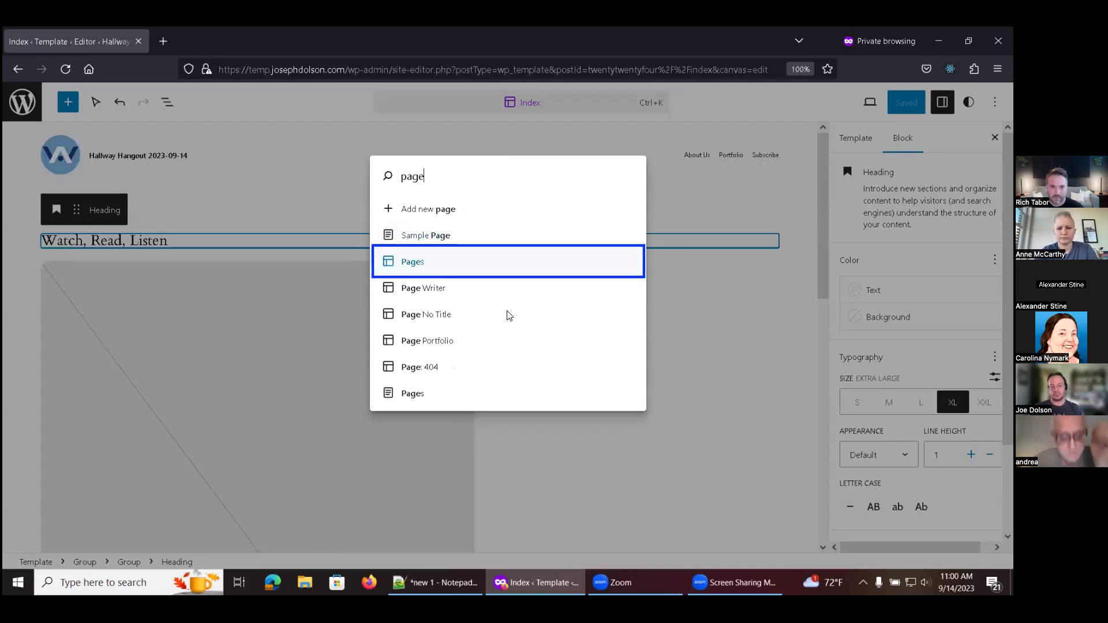
{"action": "key", "text": "Down"}
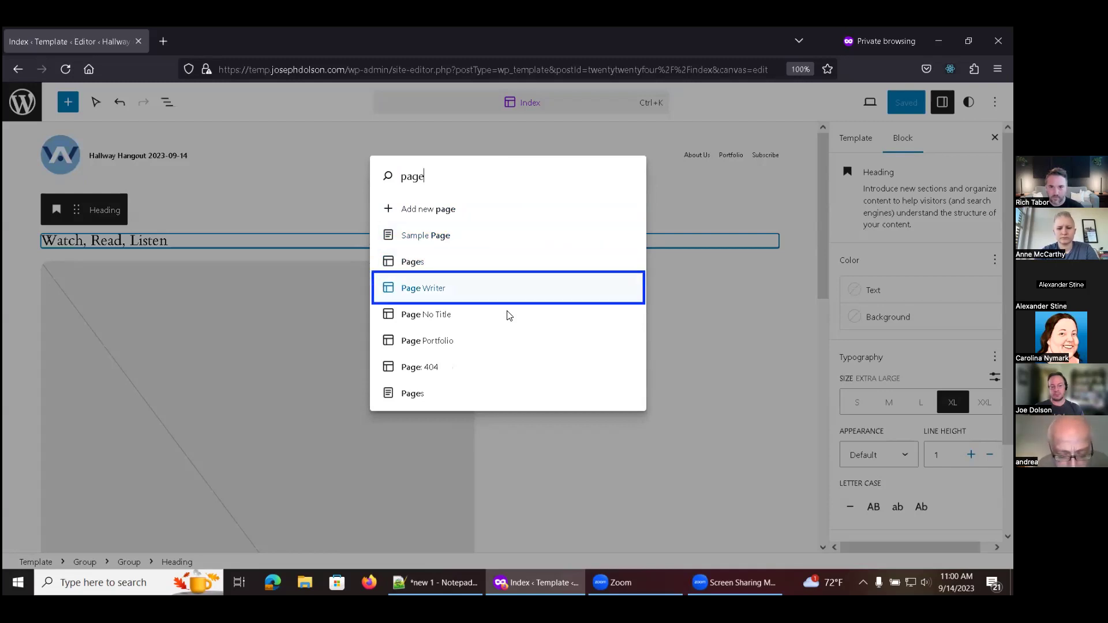
{"action": "key", "text": "Down"}
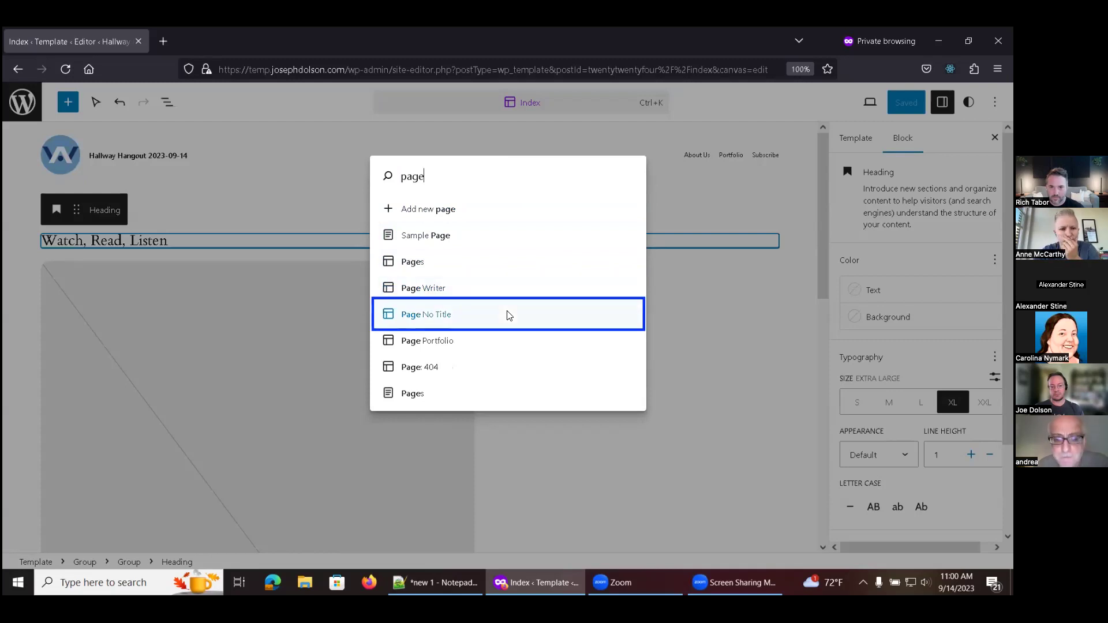
{"action": "key", "text": "Down"}
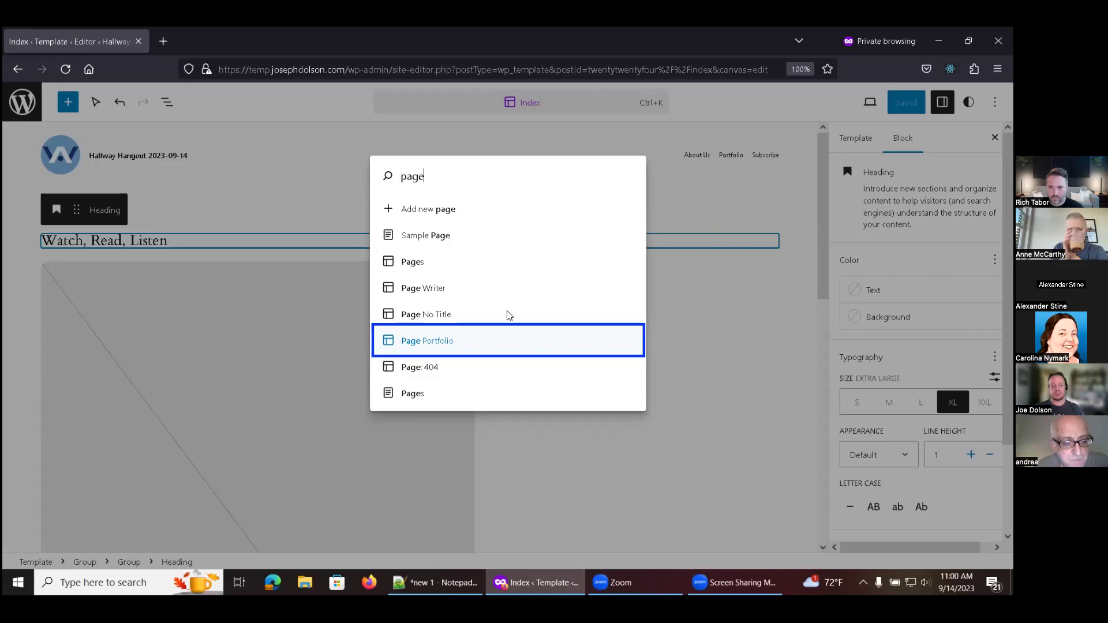
{"action": "key", "text": "Return"}
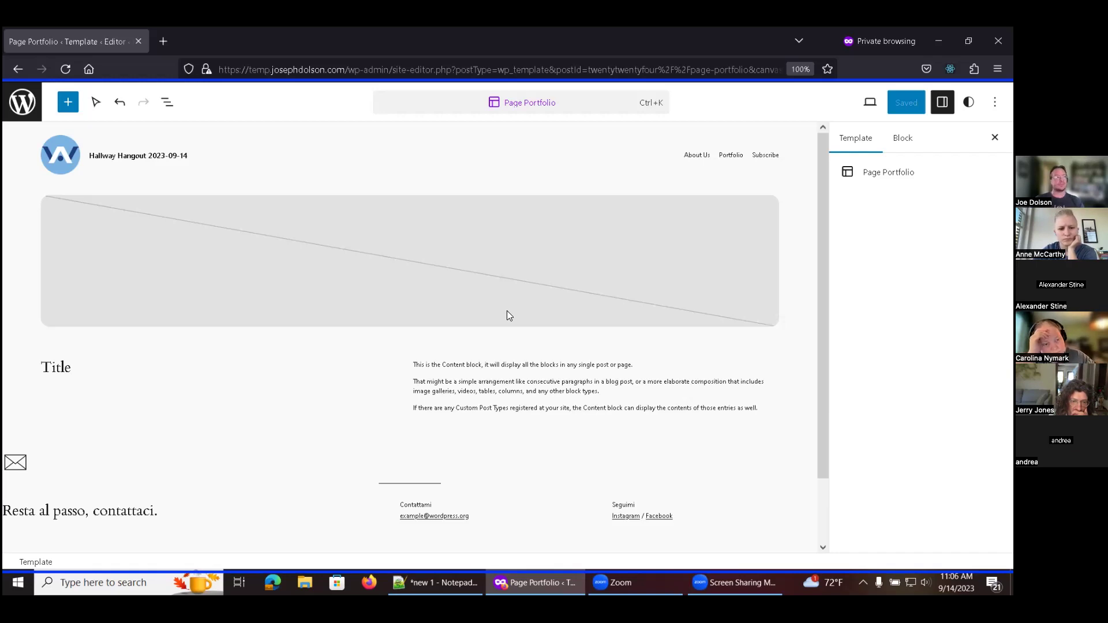
- Move focus from the block inserter to the WordPress logo to open the site navigation panel
{"action": "key", "text": "Tab"}
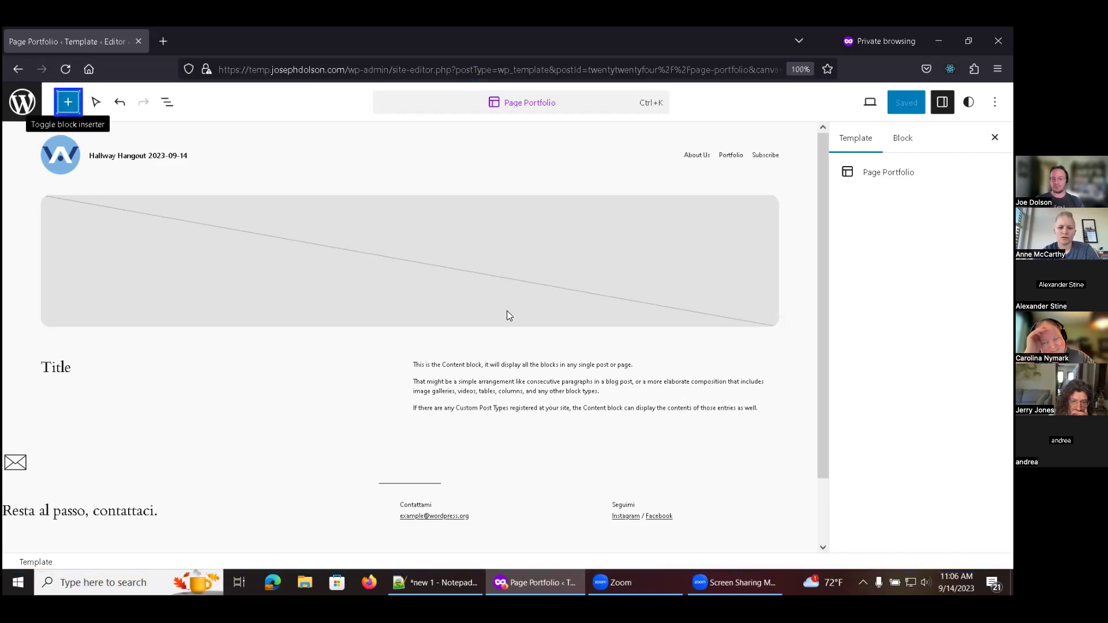
{"action": "key", "text": "shift+Tab"}
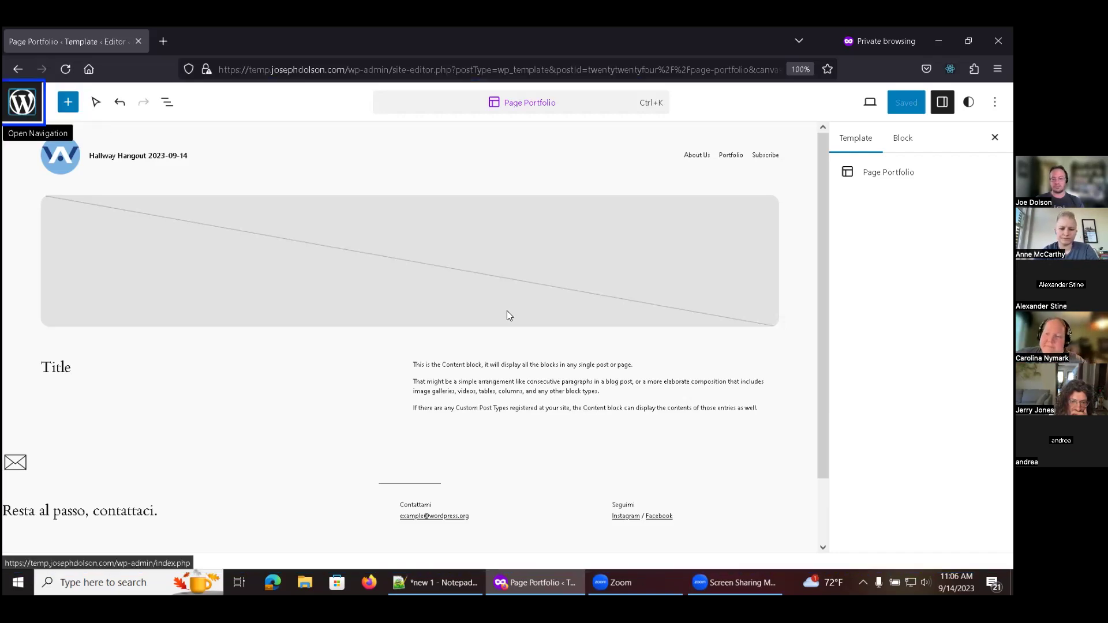
{"action": "key", "text": "Return"}
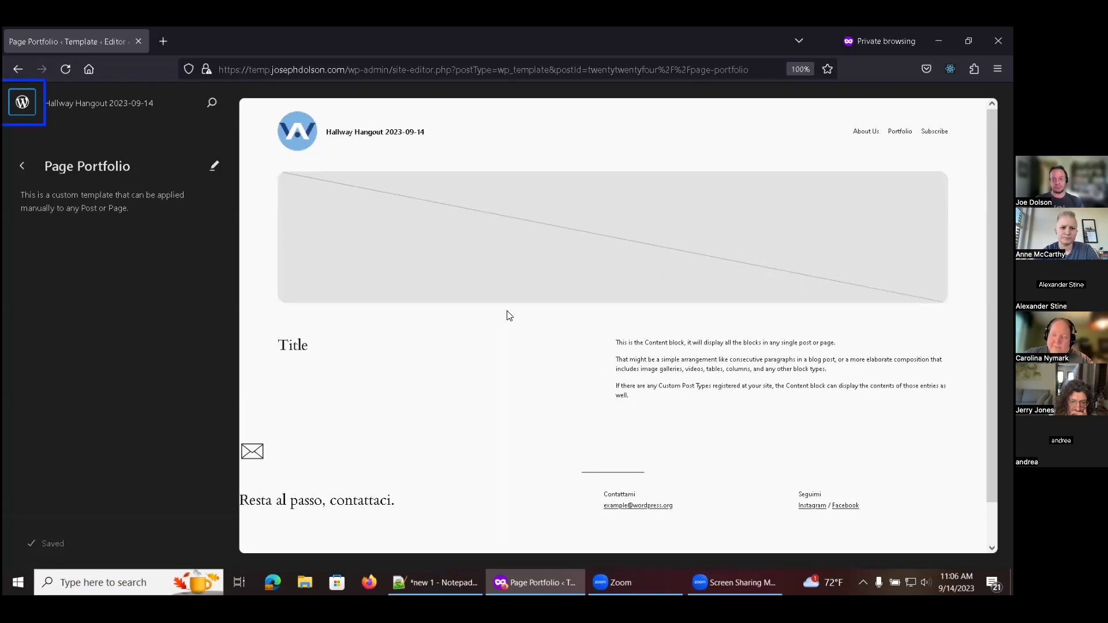
- Go back from the Page Portfolio panel to the Templates list
{"action": "key", "text": "Tab"}
- Step through the templates list to Single Posts and open it in the editing canvas
{"action": "key", "text": "Tab"}
{"action": "key", "text": "Tab"}
{"action": "key", "text": "Tab"}
{"action": "key", "text": "Tab"}
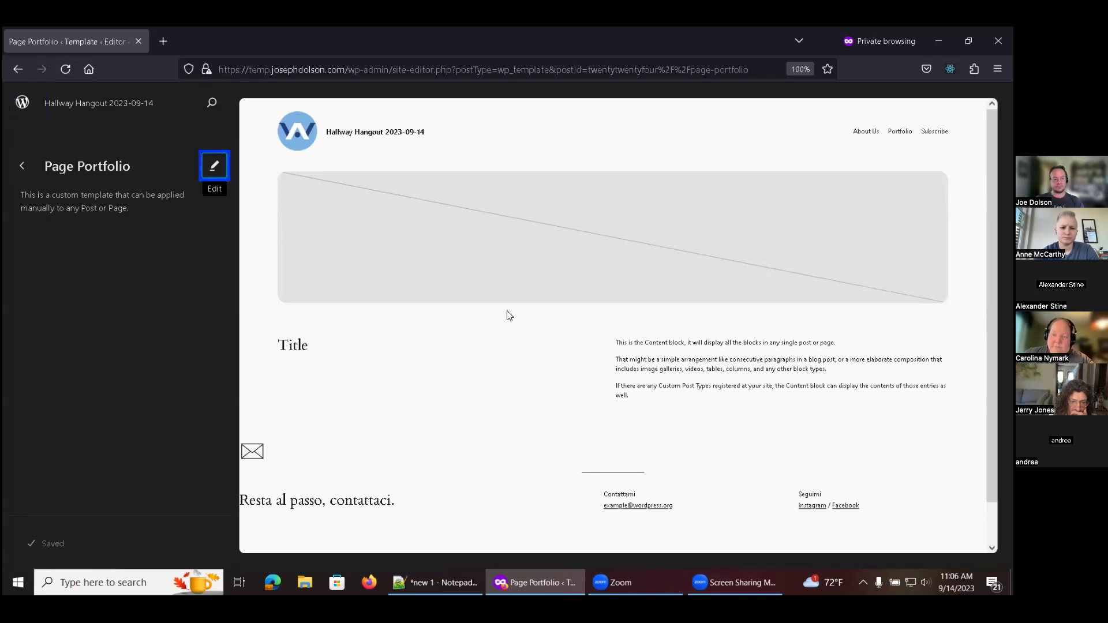
{"action": "key", "text": "shift+Tab"}
{"action": "key", "text": "shift+Tab"}
{"action": "key", "text": "Return"}
{"action": "key", "text": "Tab"}
{"action": "key", "text": "Tab"}
{"action": "key", "text": "Tab"}
{"action": "key", "text": "Tab"}
{"action": "key", "text": "Tab"}
{"action": "key", "text": "Tab"}
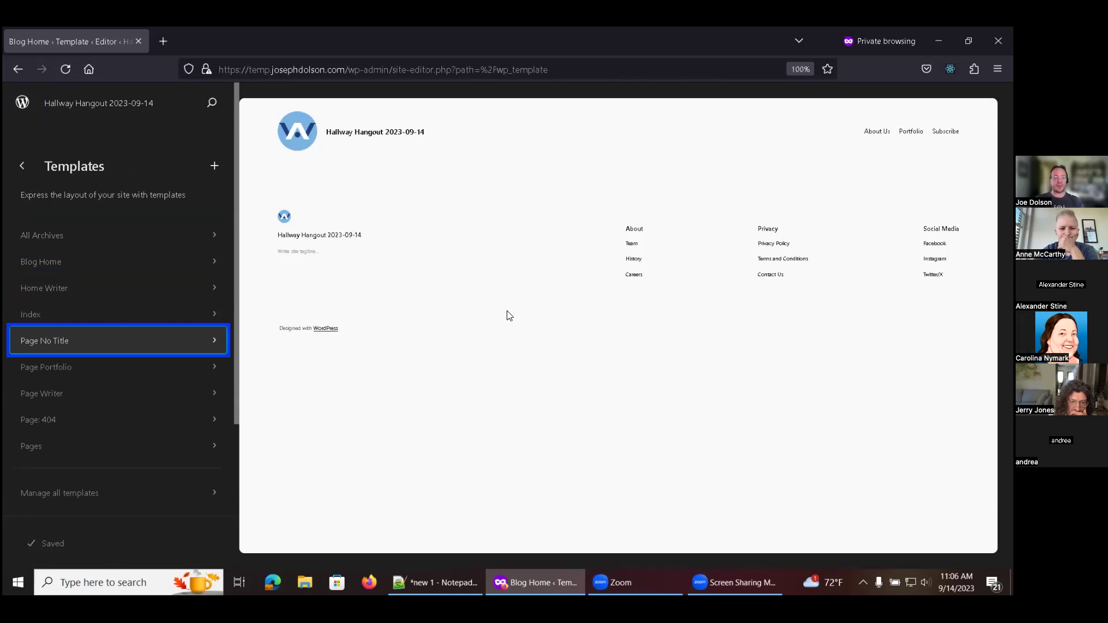
{"action": "key", "text": "shift+Tab"}
{"action": "key", "text": "shift+Tab"}
{"action": "key", "text": "shift+Tab"}
{"action": "key", "text": "shift+Tab"}
{"action": "key", "text": "shift+Tab"}
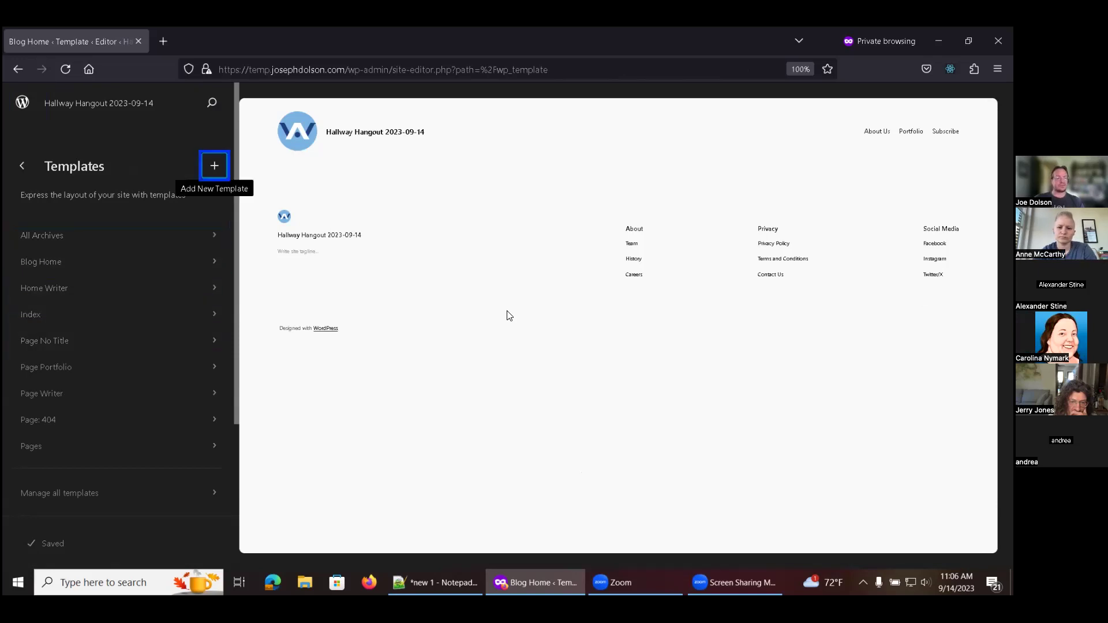
{"action": "key", "text": "shift+Tab"}
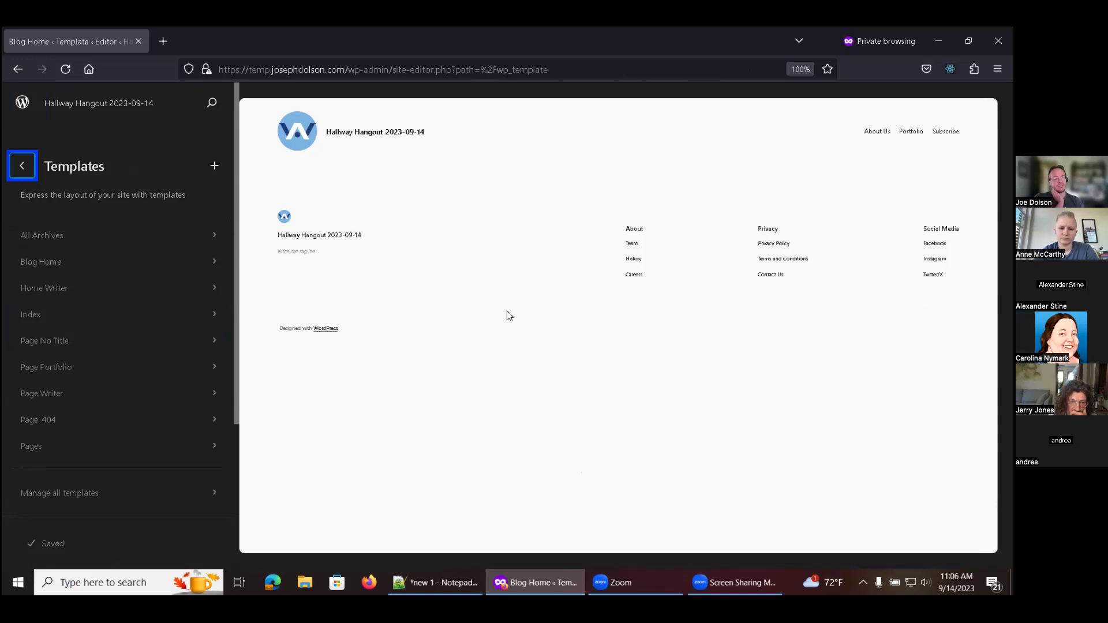
{"action": "key", "text": "Tab"}
{"action": "key", "text": "Tab"}
{"action": "key", "text": "Tab"}
{"action": "key", "text": "Tab"}
{"action": "key", "text": "Tab"}
{"action": "key", "text": "Tab"}
{"action": "key", "text": "Tab"}
{"action": "key", "text": "Tab"}
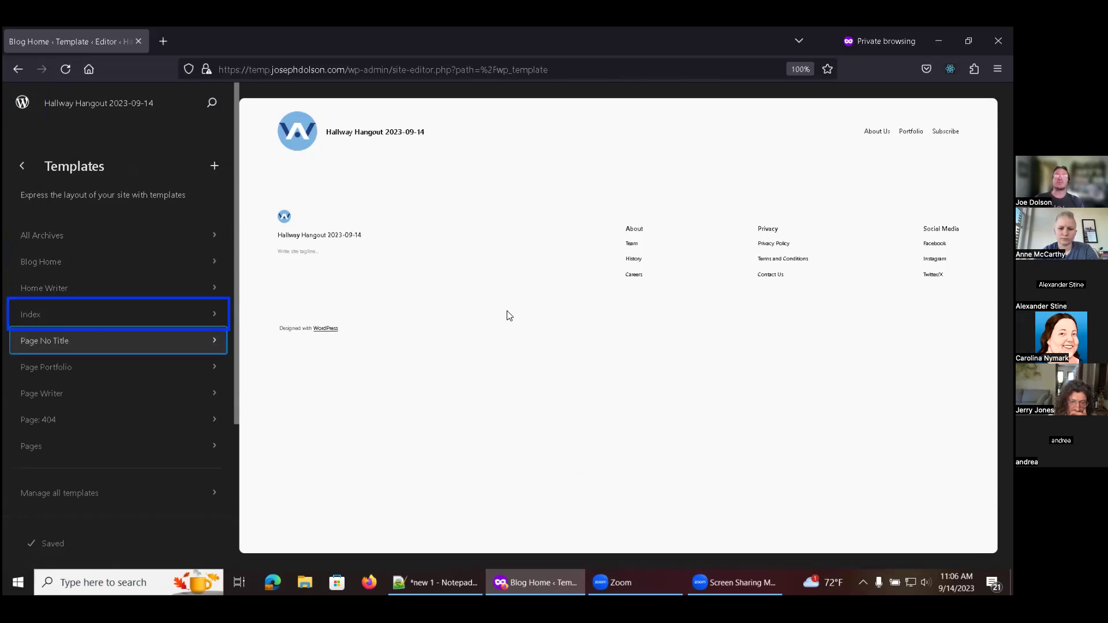
{"action": "key", "text": "Tab"}
{"action": "key", "text": "Tab"}
{"action": "key", "text": "Tab"}
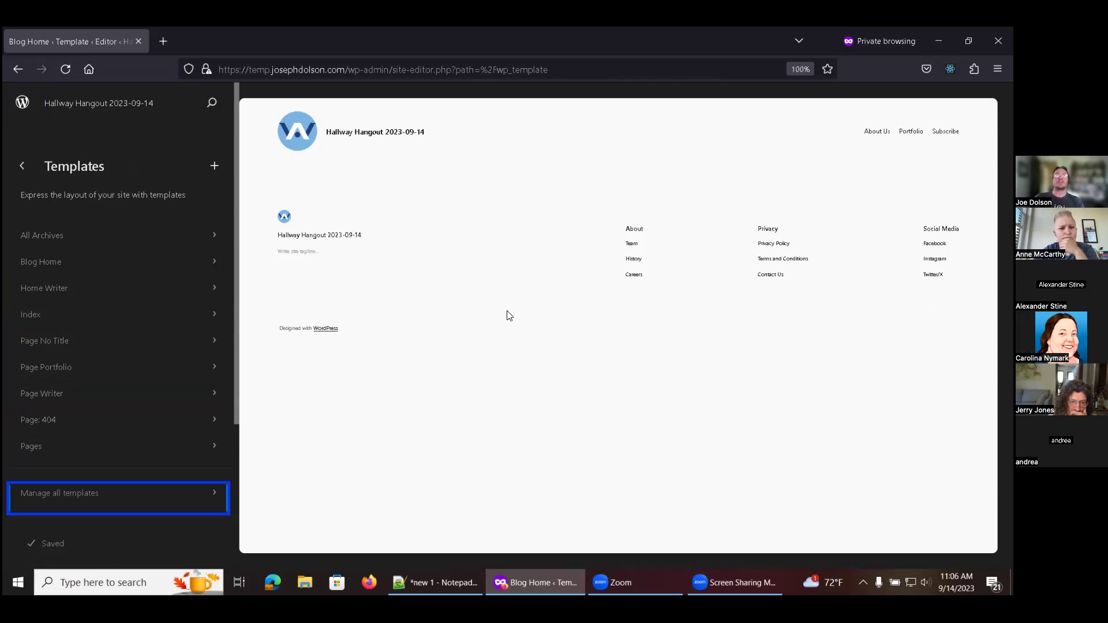
{"action": "key", "text": "Tab"}
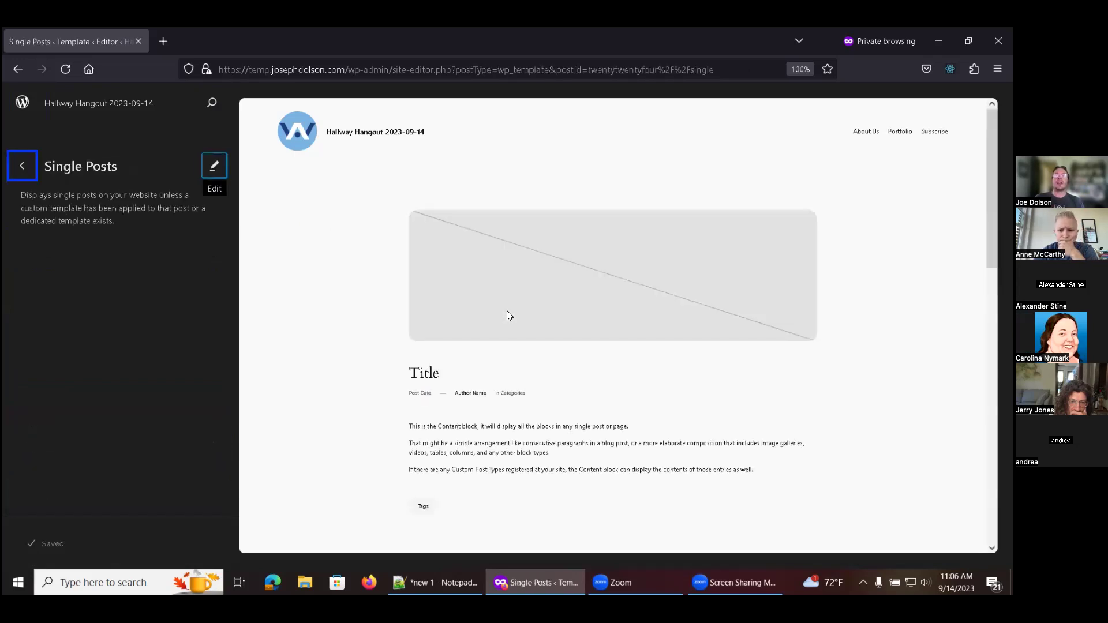
{"action": "key", "text": "Return"}
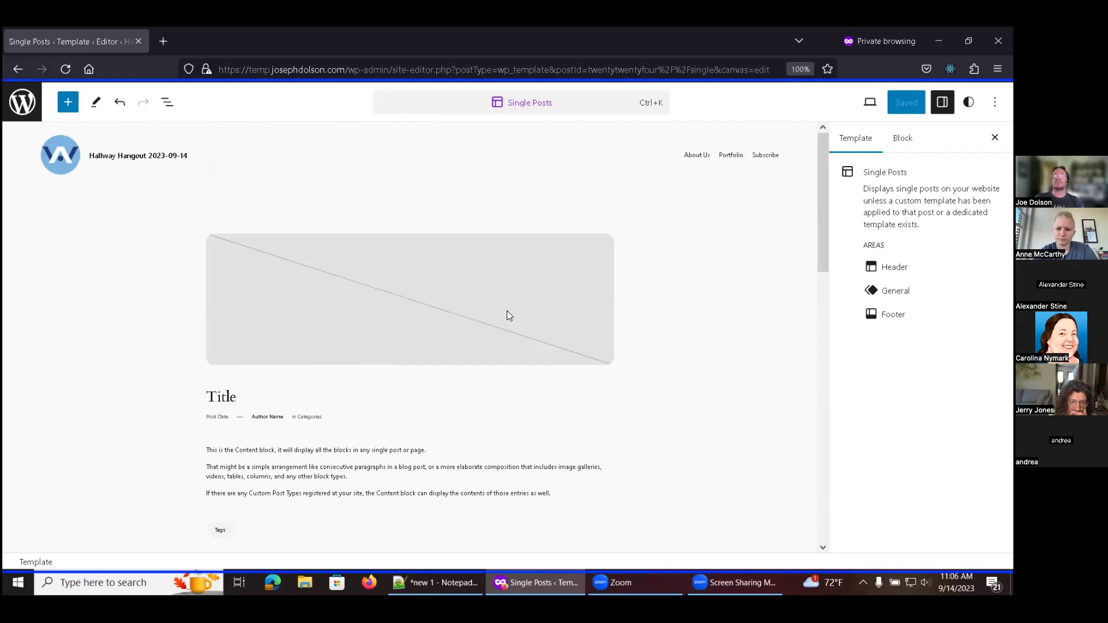
- Open List View showing the header Group, the main Group and the Footer
{"action": "key", "text": "Tab"}
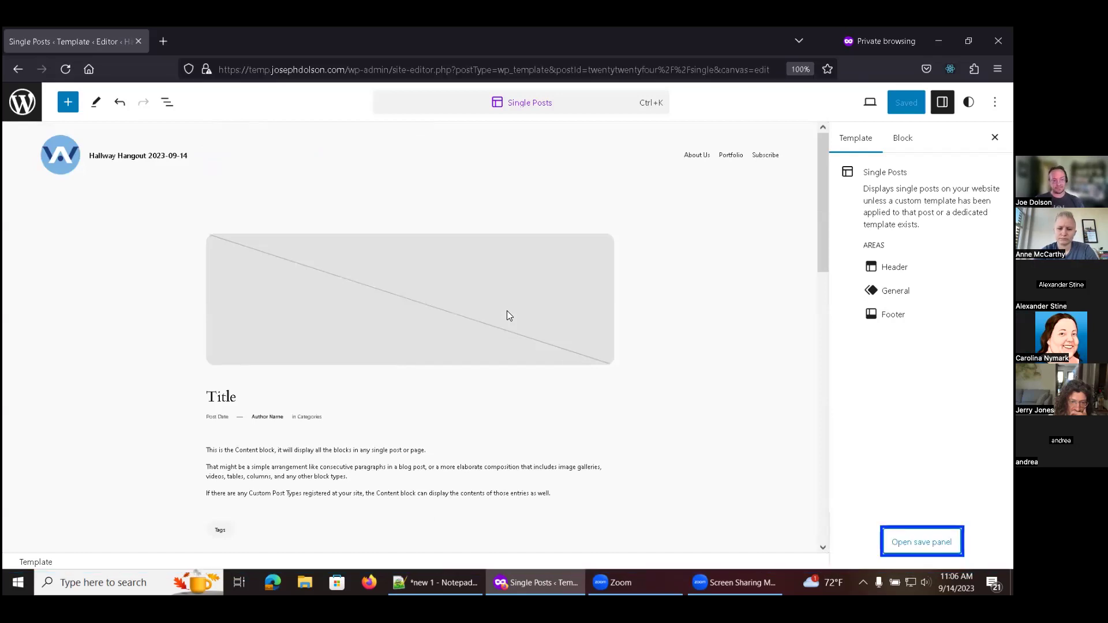
{"action": "key", "text": "shift+alt+o"}
{"action": "key", "text": "Down"}
{"action": "key", "text": "Up"}
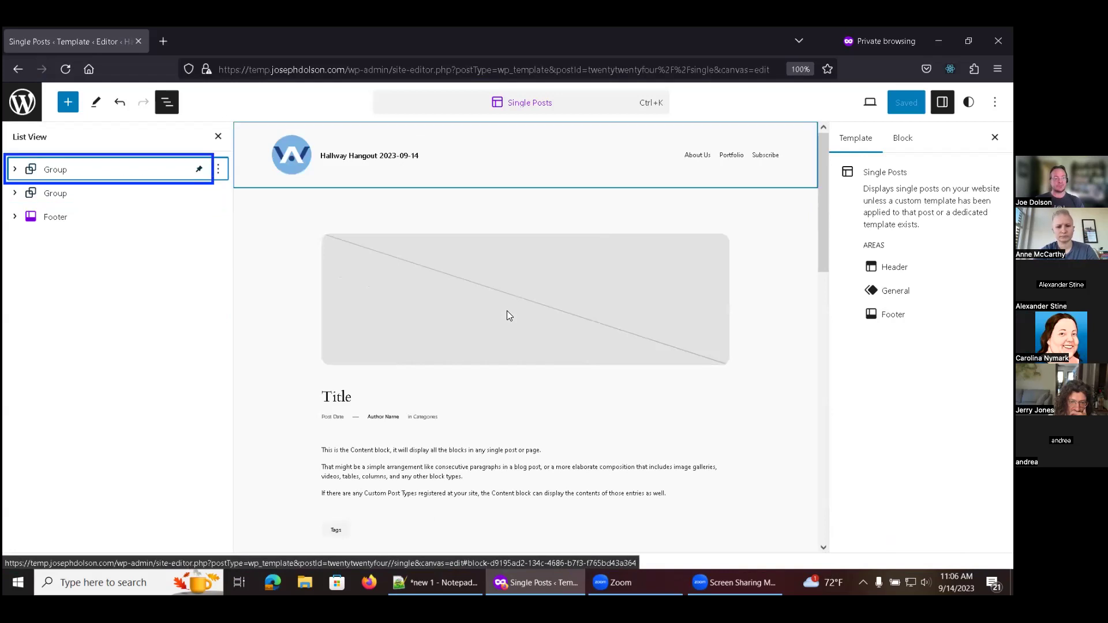
- Expand the header Group, the main content Group, its child Group, Stack and the inner Group down to Title
{"action": "key", "text": "Right"}
{"action": "key", "text": "Down"}
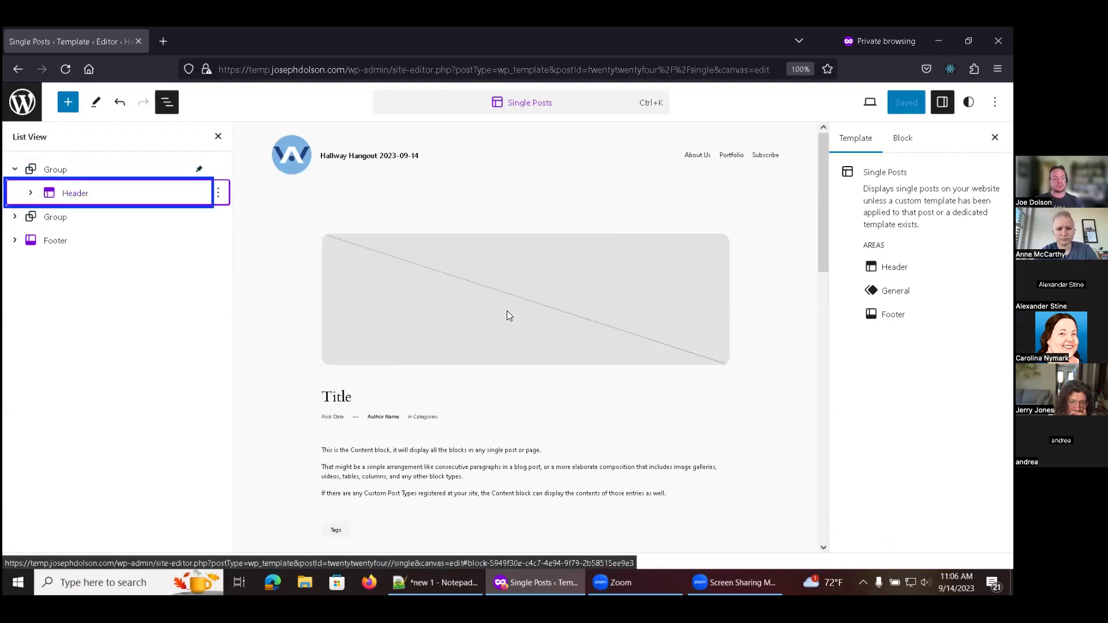
{"action": "key", "text": "Down"}
{"action": "key", "text": "Down"}
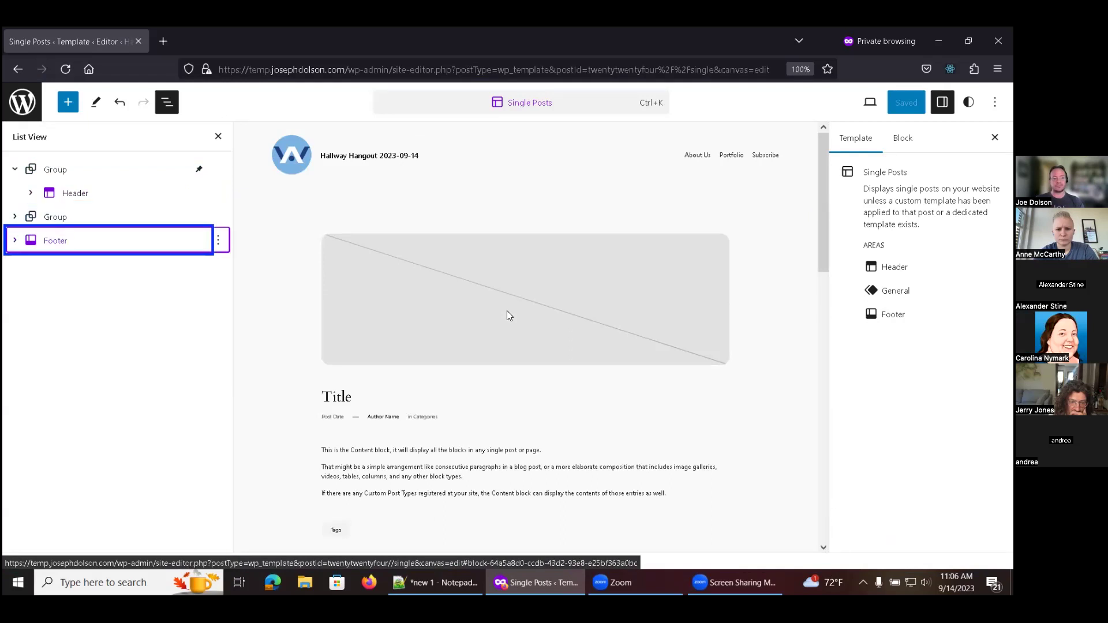
{"action": "key", "text": "Up"}
{"action": "key", "text": "Right"}
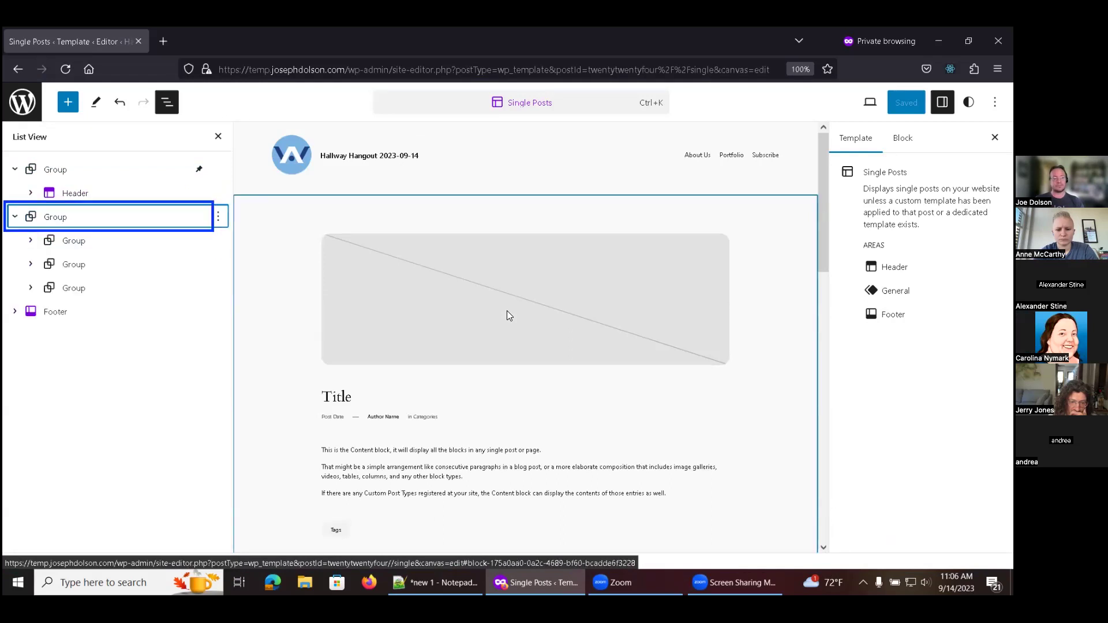
{"action": "key", "text": "Down"}
{"action": "key", "text": "Right"}
{"action": "key", "text": "Down"}
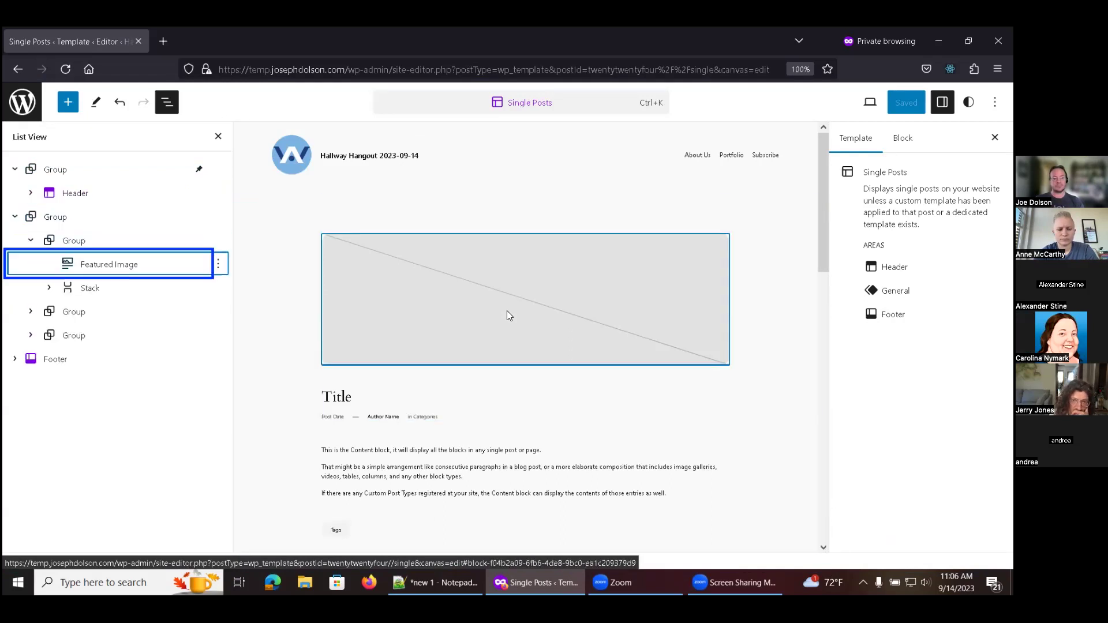
{"action": "key", "text": "Down"}
{"action": "key", "text": "Right"}
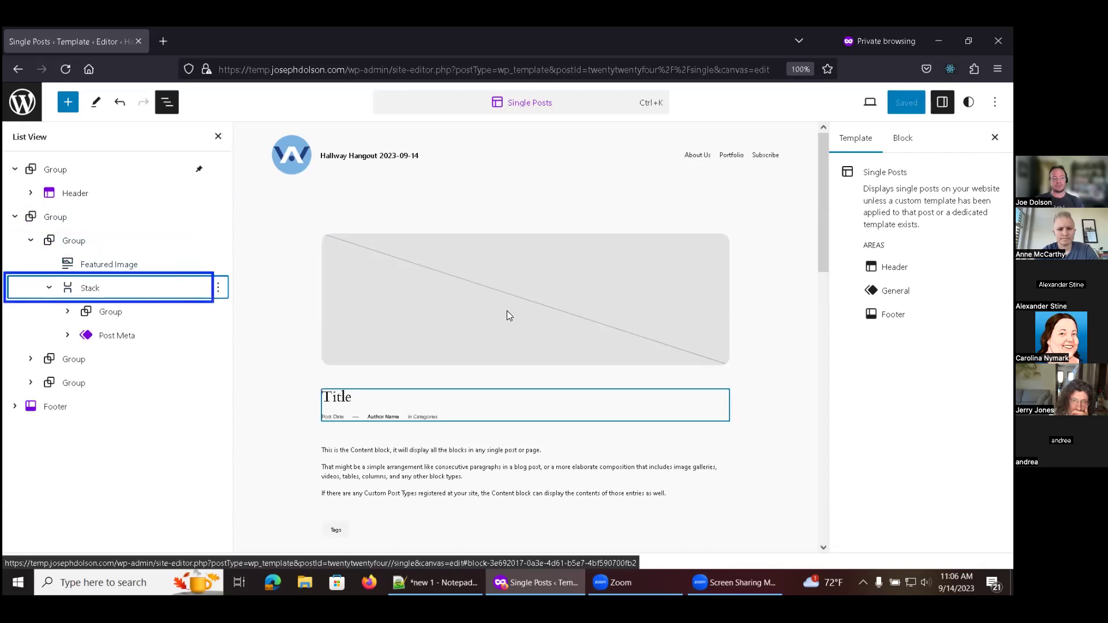
{"action": "key", "text": "Down"}
{"action": "key", "text": "Right"}
{"action": "key", "text": "Down"}
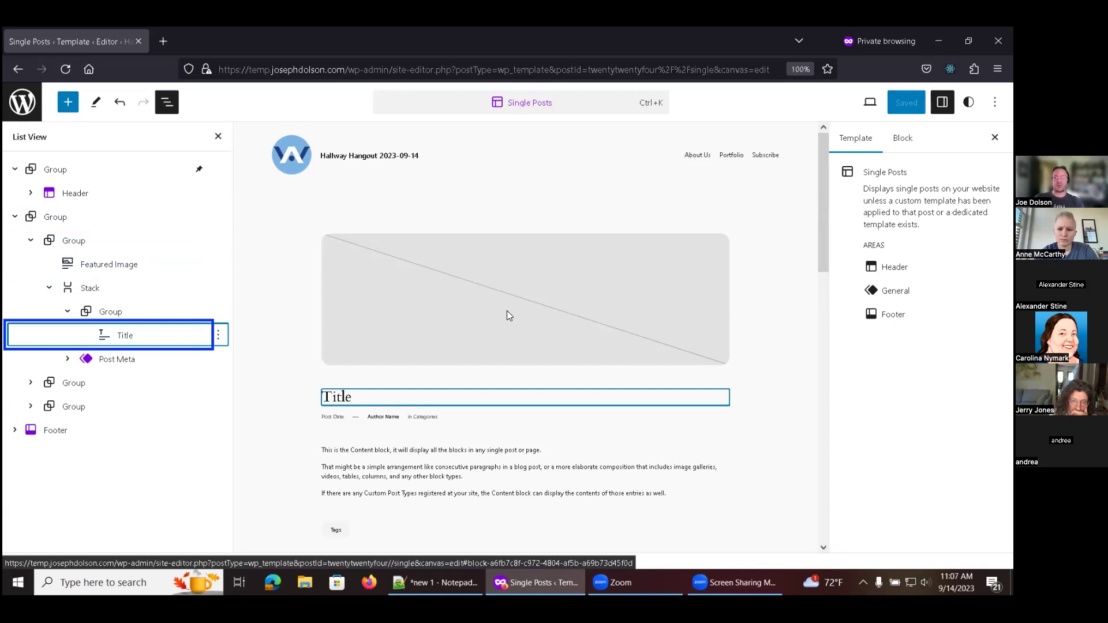
- Expand the last content Group, move past Tags, Spacer and Separator, and select Comments
{"action": "key", "text": "End"}
{"action": "key", "text": "Up"}
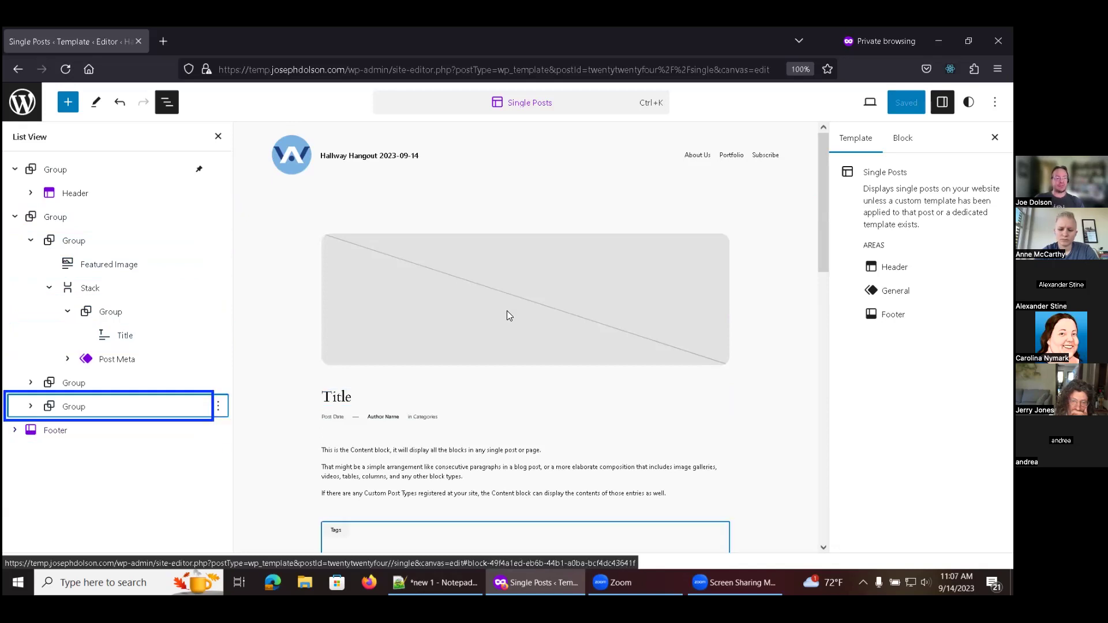
{"action": "key", "text": "Right"}
{"action": "key", "text": "Down"}
{"action": "key", "text": "Down"}
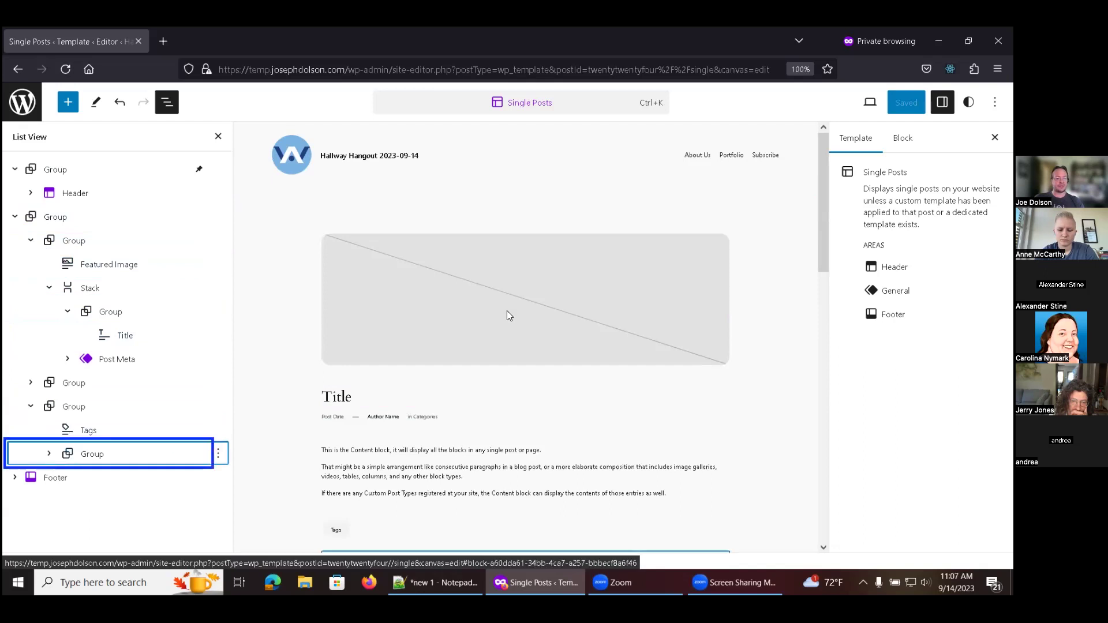
{"action": "key", "text": "Right"}
{"action": "key", "text": "Down"}
{"action": "key", "text": "Down"}
{"action": "key", "text": "Up"}
{"action": "key", "text": "Down"}
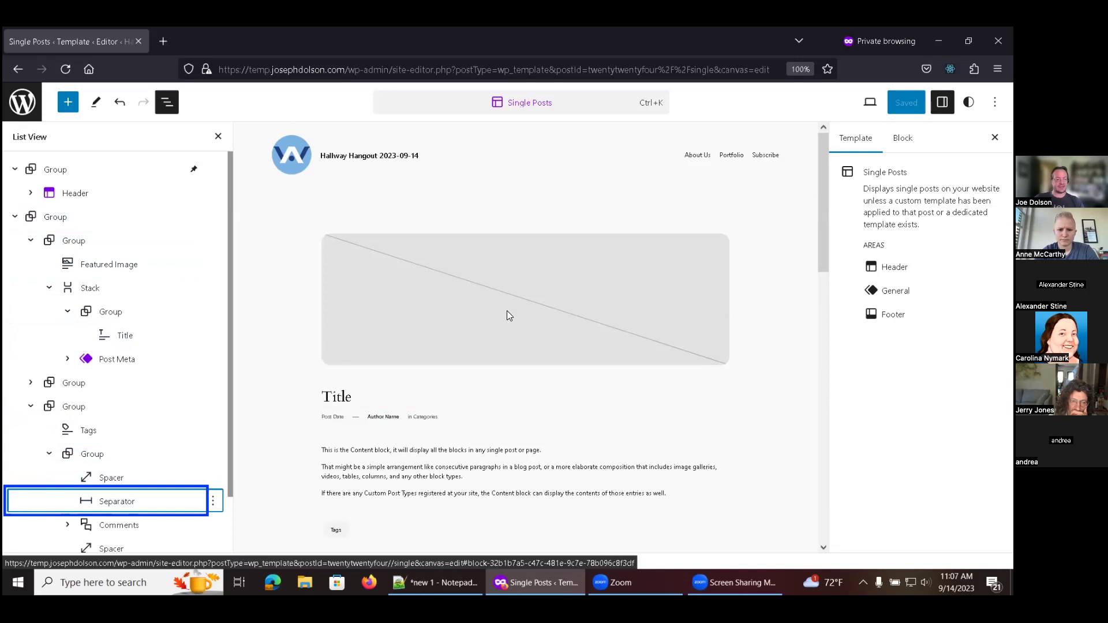
{"action": "key", "text": "Down"}
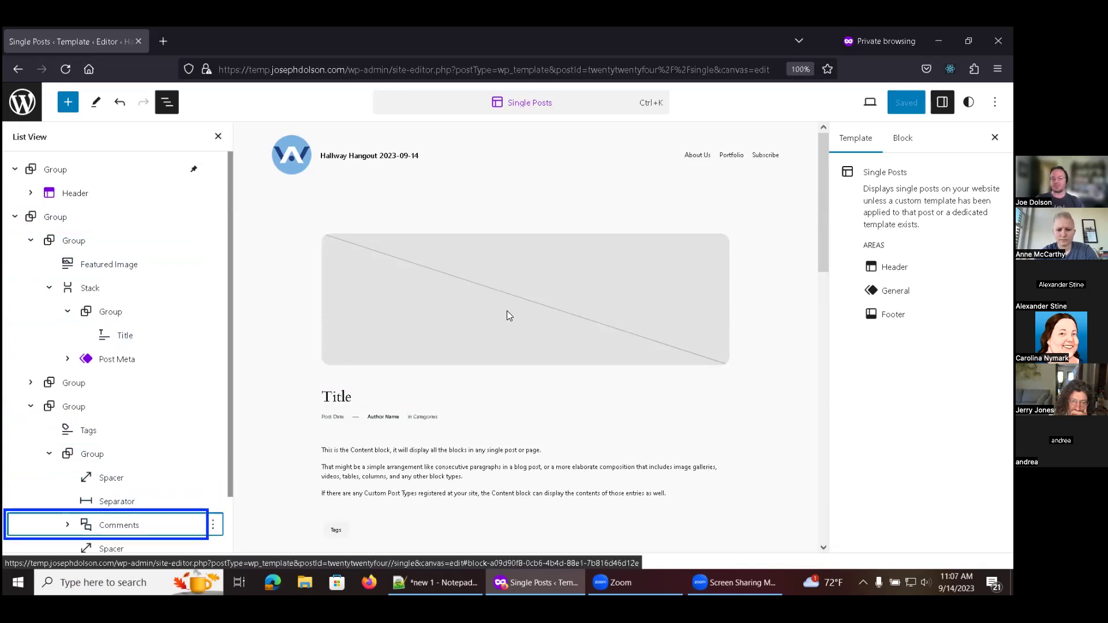
{"action": "key", "text": "Return"}
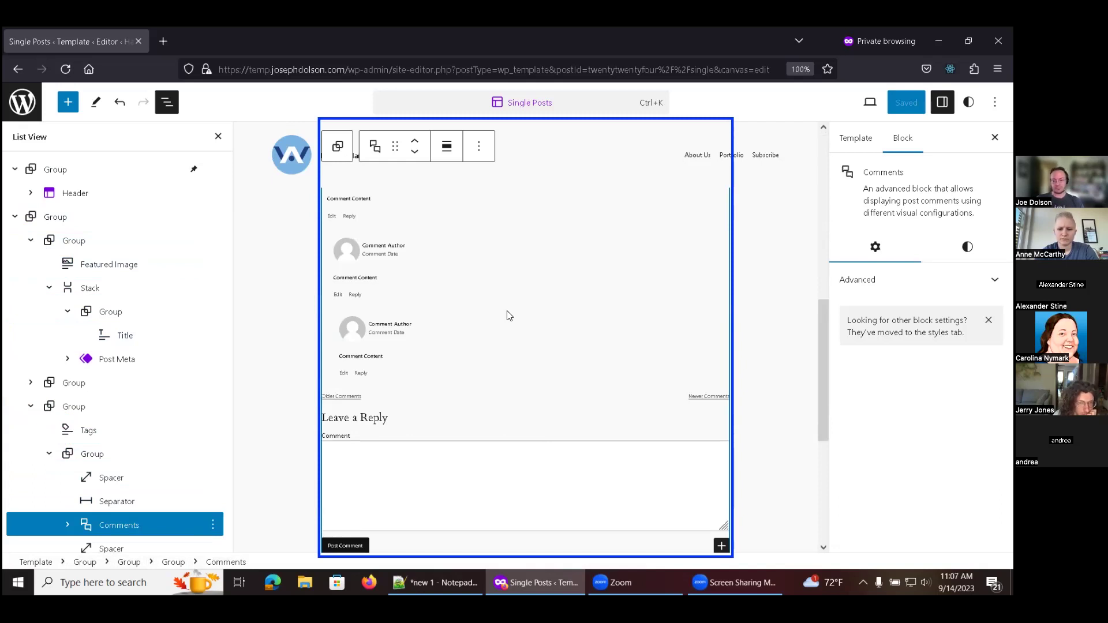
- Expand Comments, move past Comments Title and Comment Template, and select Comments Form
{"action": "key", "text": "shift+Tab"}
{"action": "key", "text": "Right"}
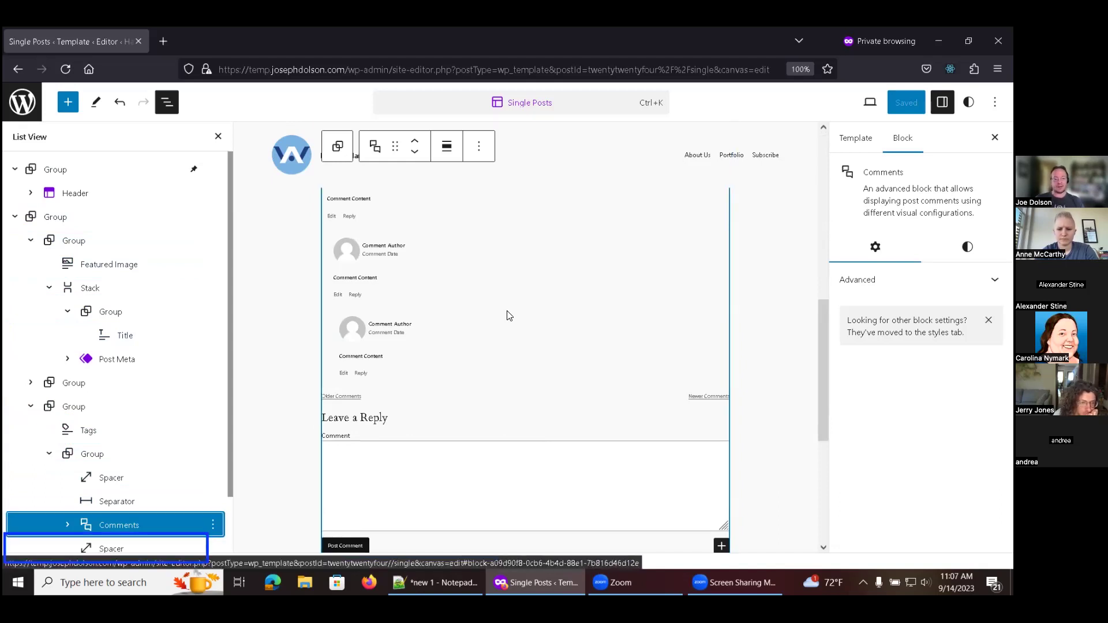
{"action": "key", "text": "Down"}
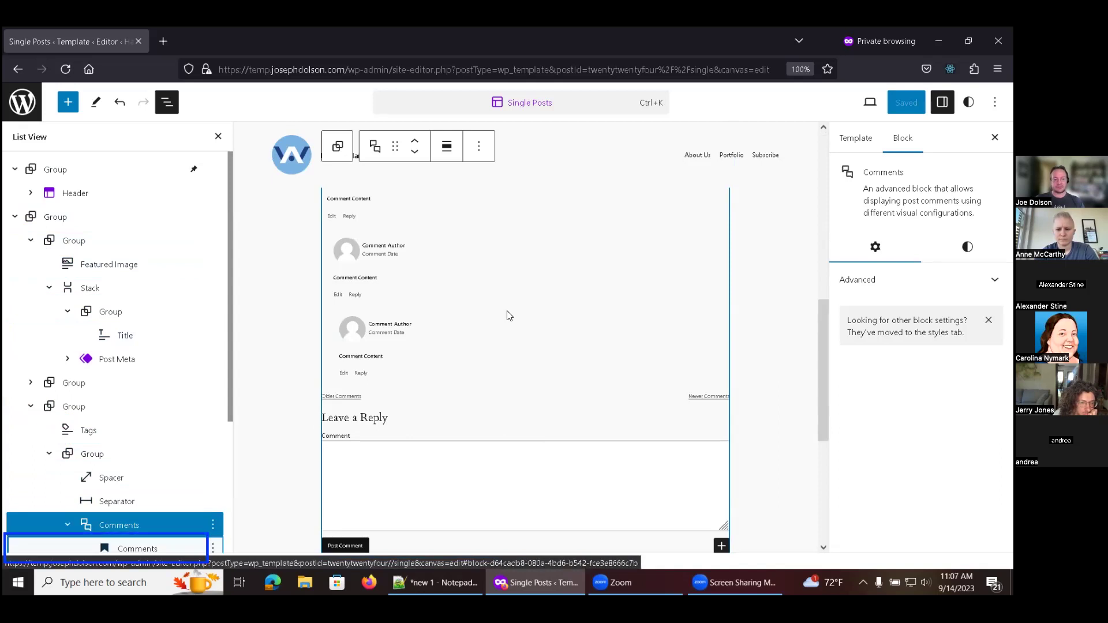
{"action": "key", "text": "Down"}
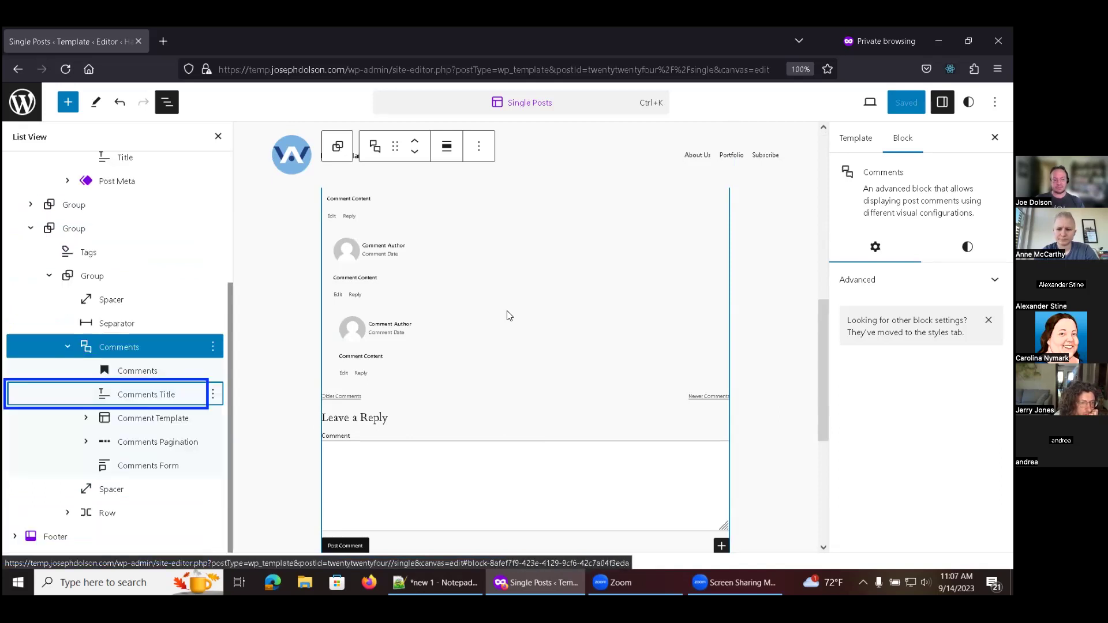
{"action": "key", "text": "Down"}
{"action": "key", "text": "Down"}
{"action": "key", "text": "Down"}
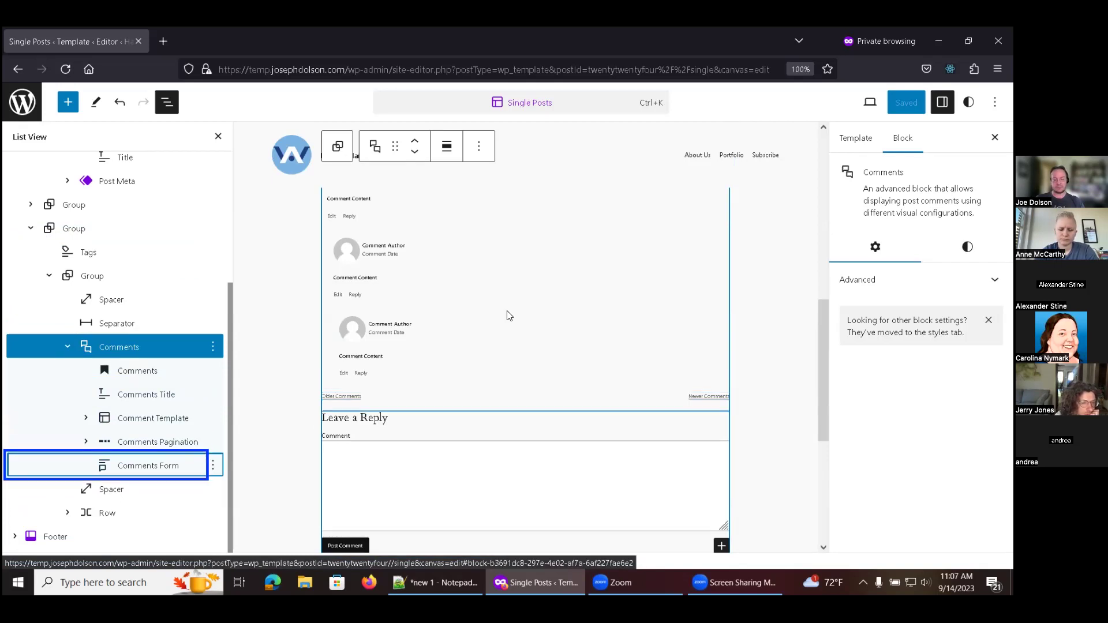
{"action": "key", "text": "Return"}
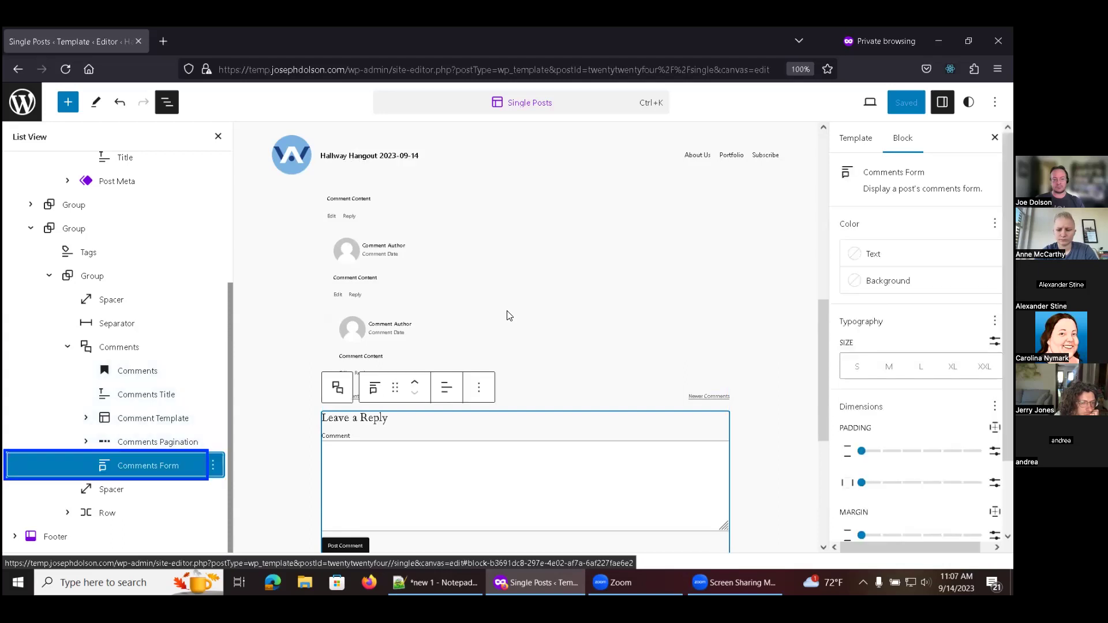